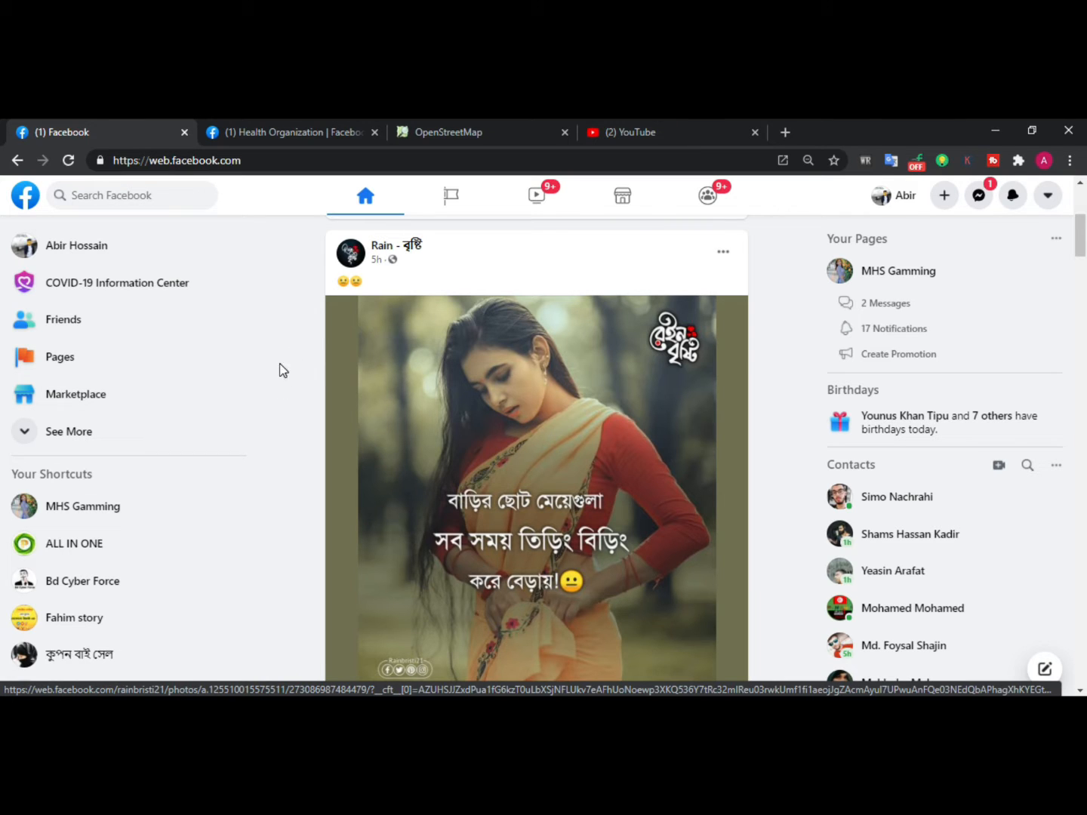
# Switch to the Health Organization page tab and browse the page and its management sidebar
pyautogui.click(276, 130)
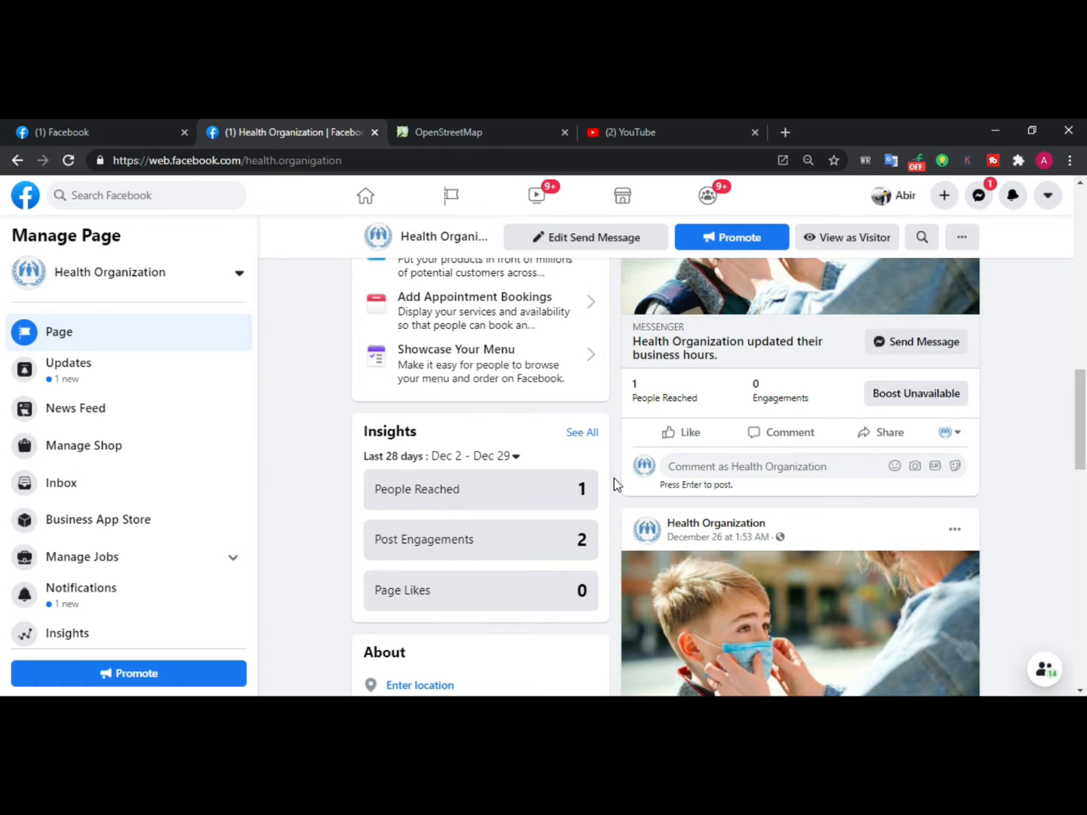
pyautogui.scroll(3, 614, 484)
pyautogui.scroll(2, 614, 478)
pyautogui.scroll(4, 626, 442)
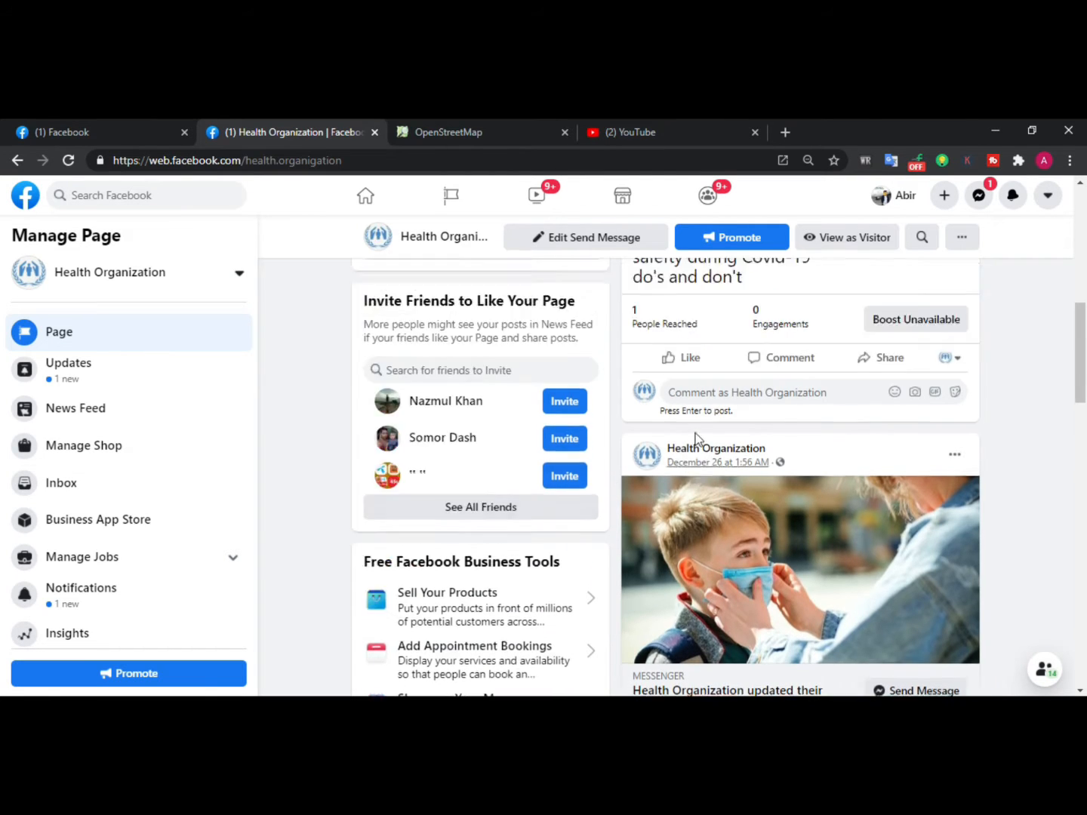
pyautogui.scroll(4, 510, 442)
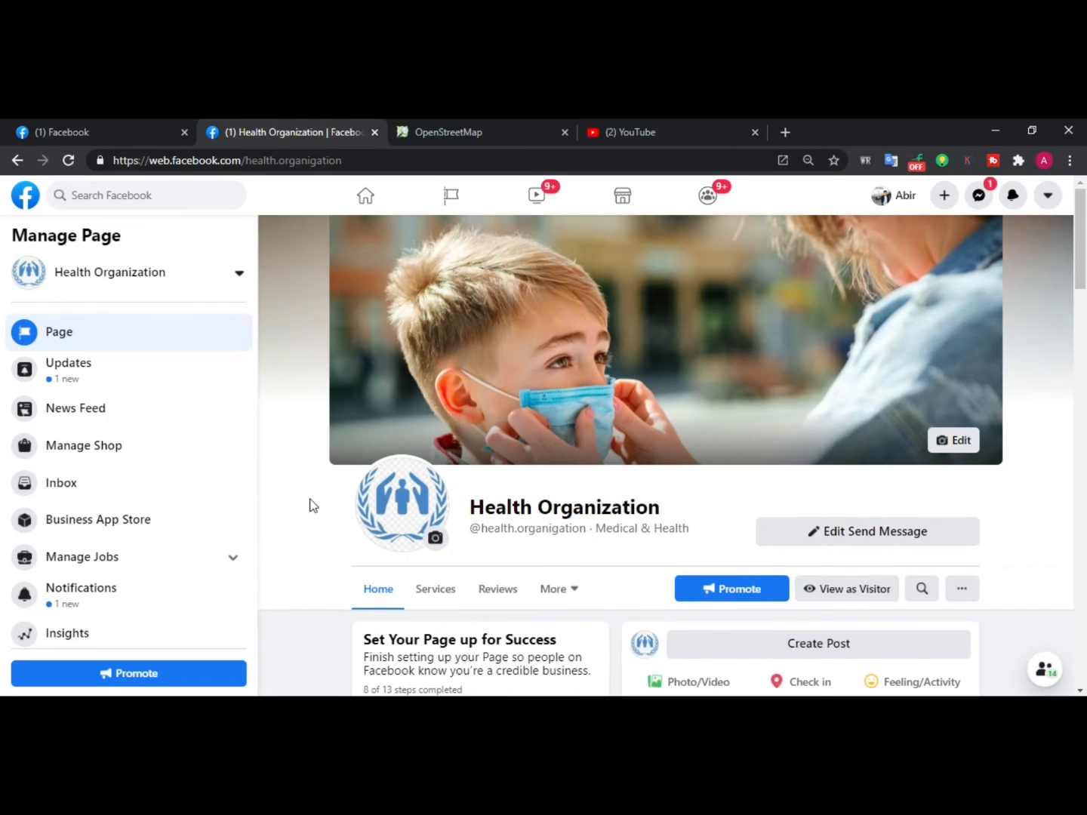
pyautogui.scroll(-3, 314, 504)
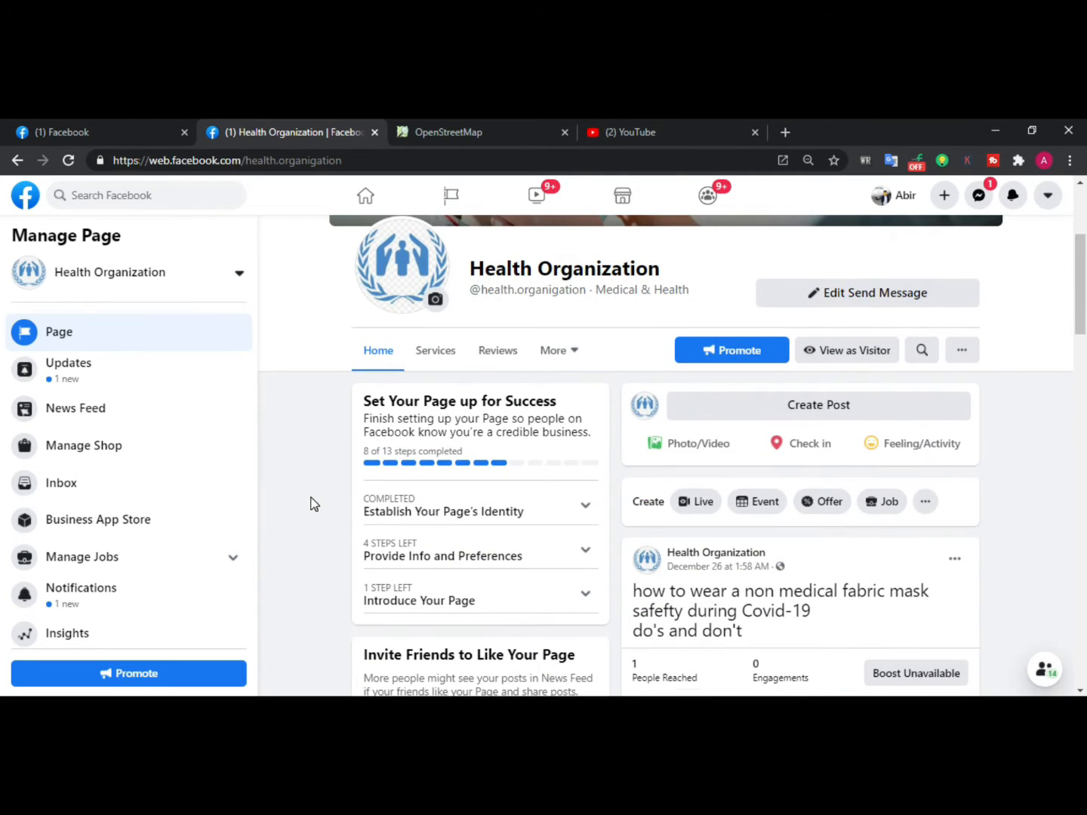
pyautogui.scroll(-1, 314, 504)
pyautogui.scroll(4, 314, 504)
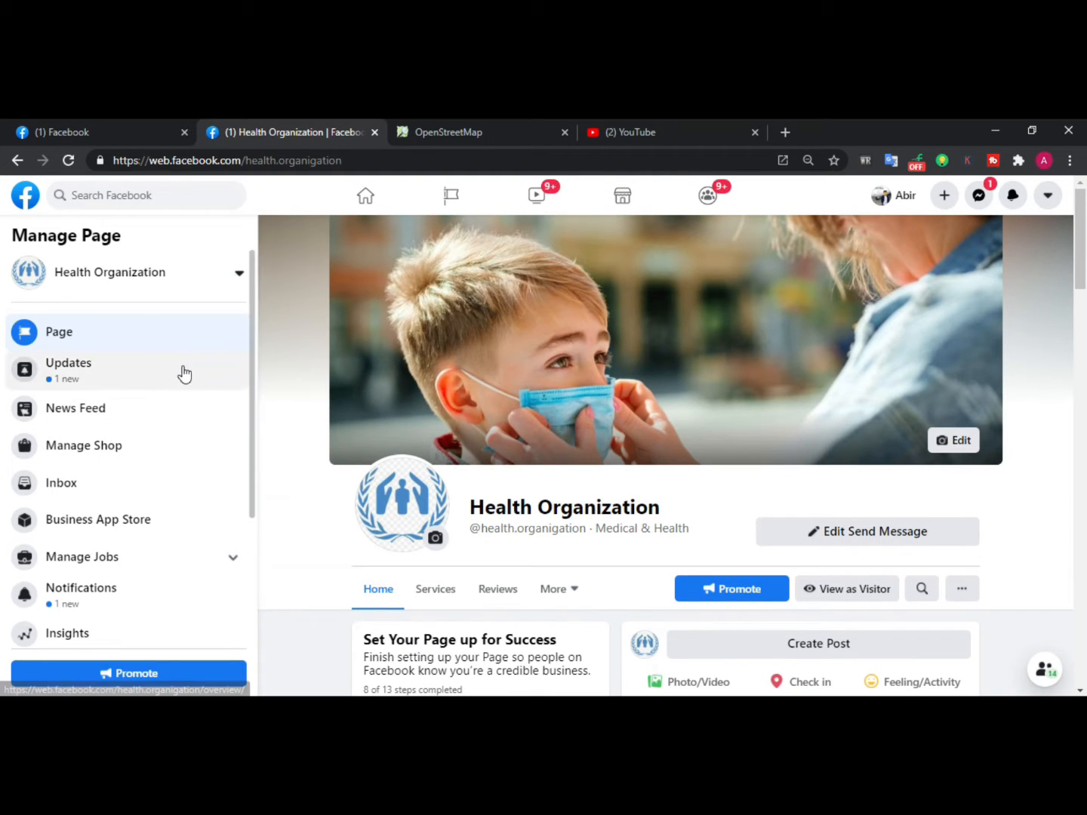
pyautogui.scroll(-3, 181, 378)
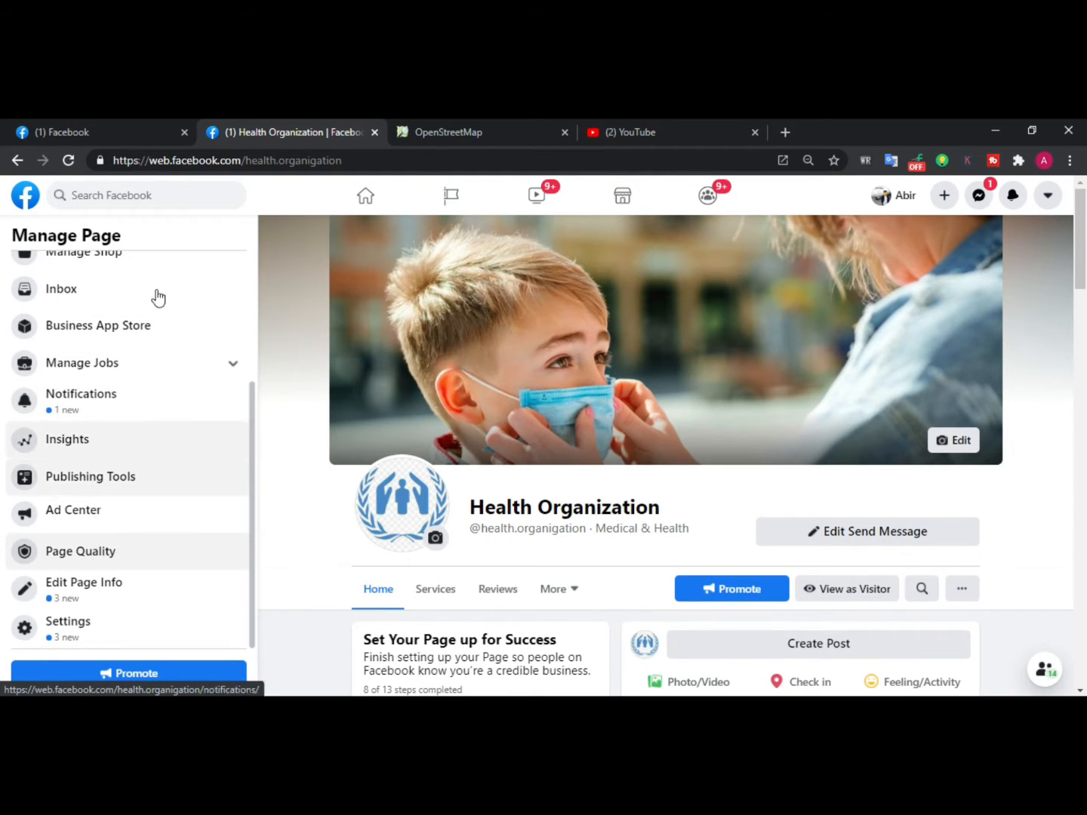
# Open Edit Page Info and review the description, categories and contact fields
pyautogui.click(94, 593)
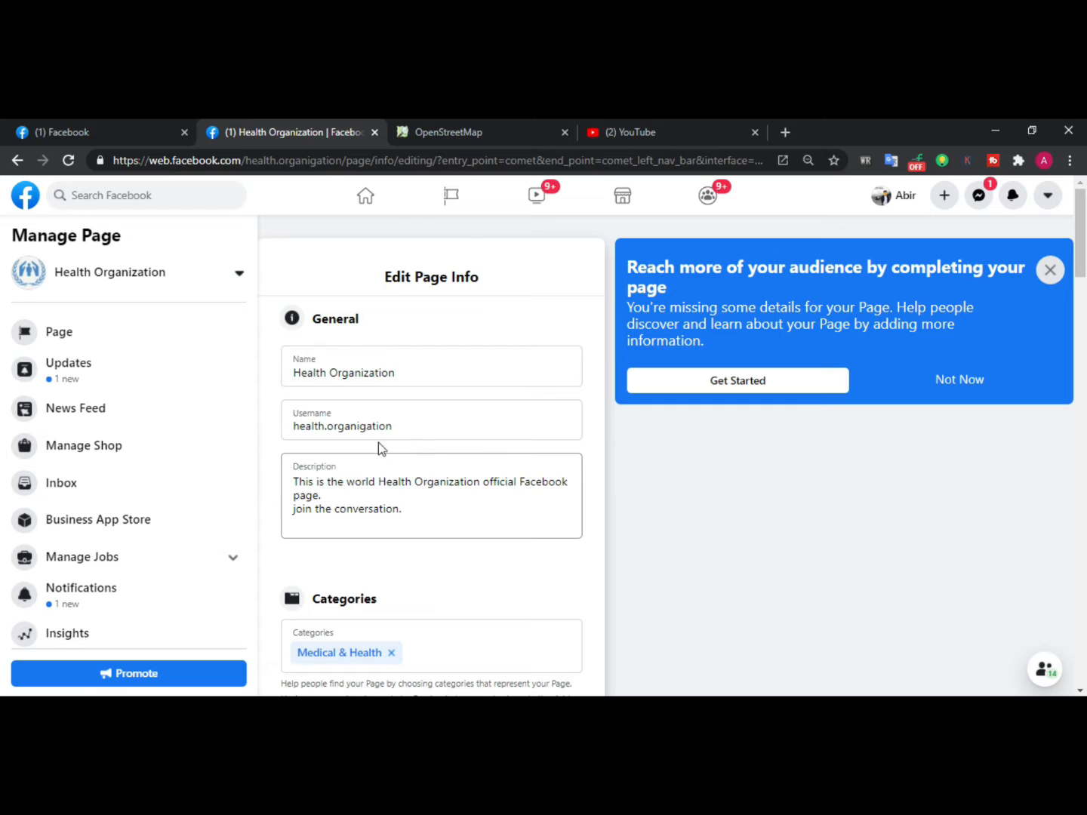
pyautogui.scroll(-2, 320, 423)
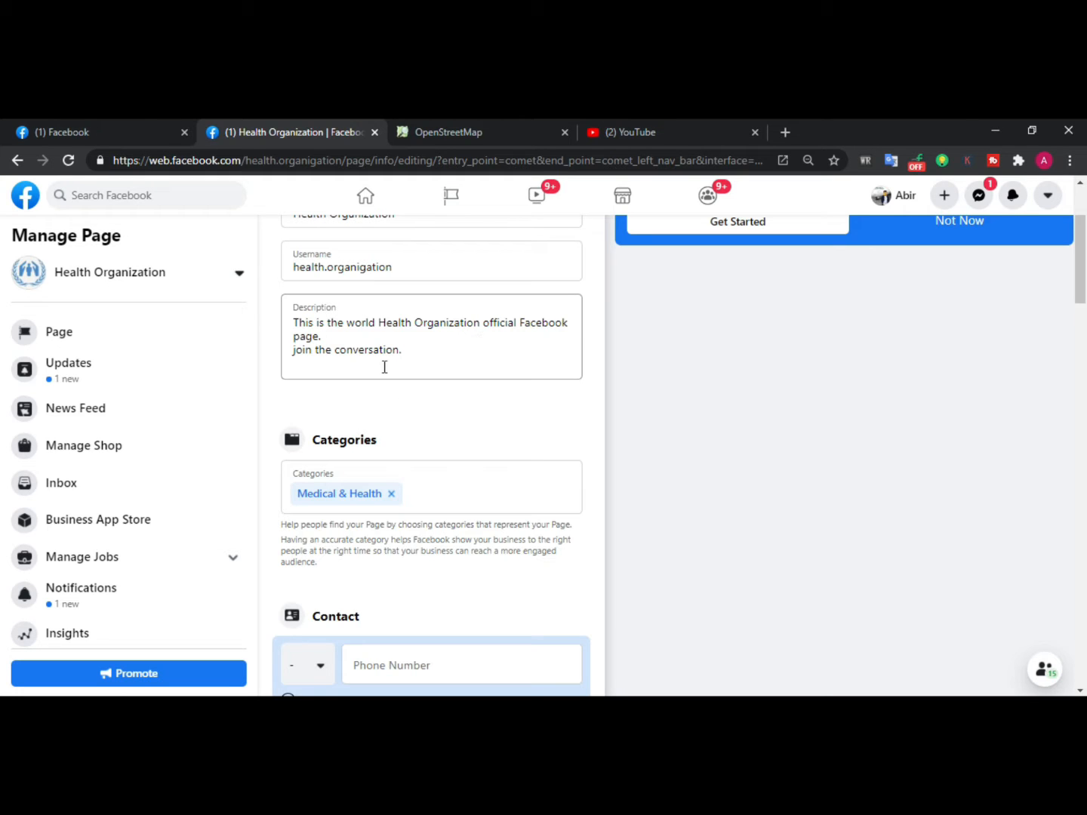
pyautogui.click(442, 339)
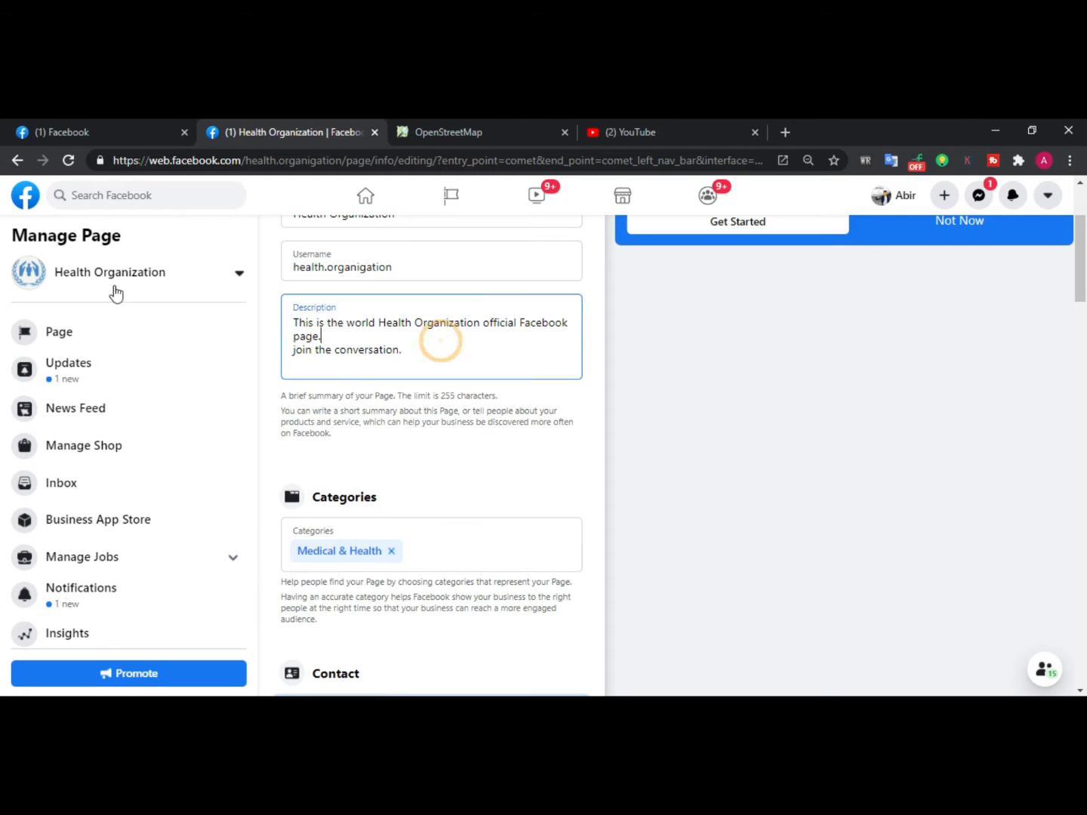
pyautogui.click(412, 353)
pyautogui.scroll(-2, 362, 468)
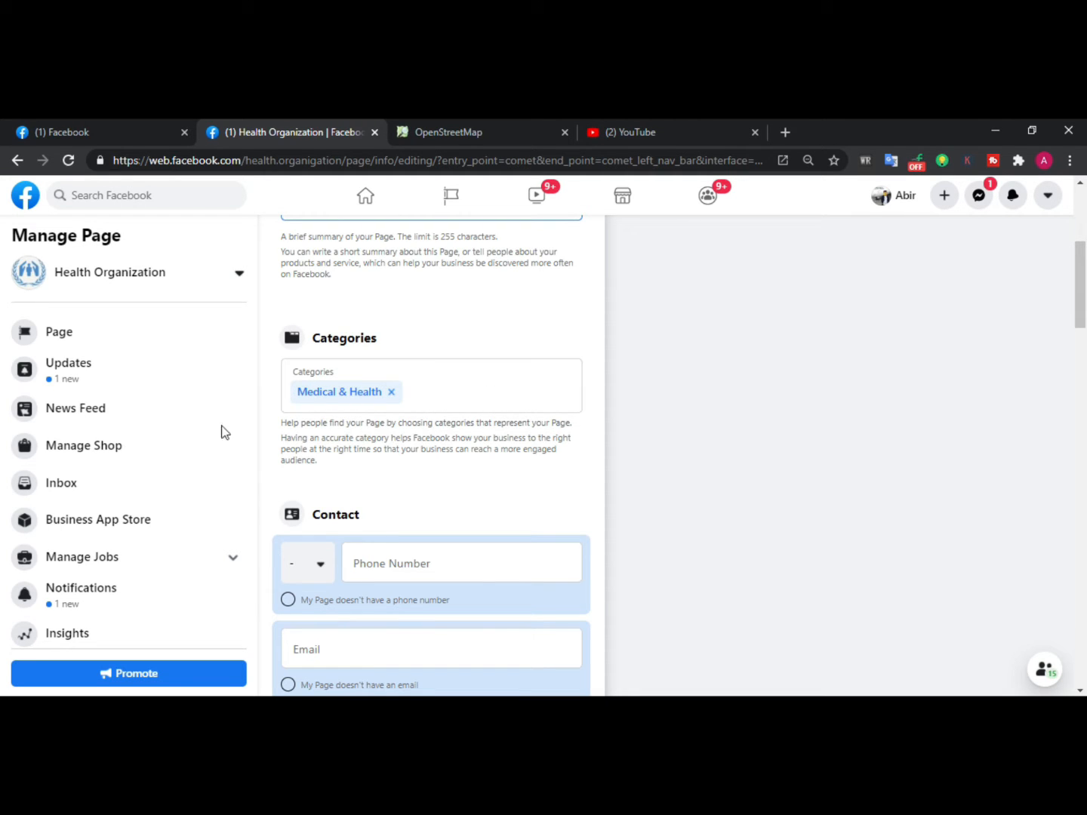
pyautogui.scroll(-1, 406, 408)
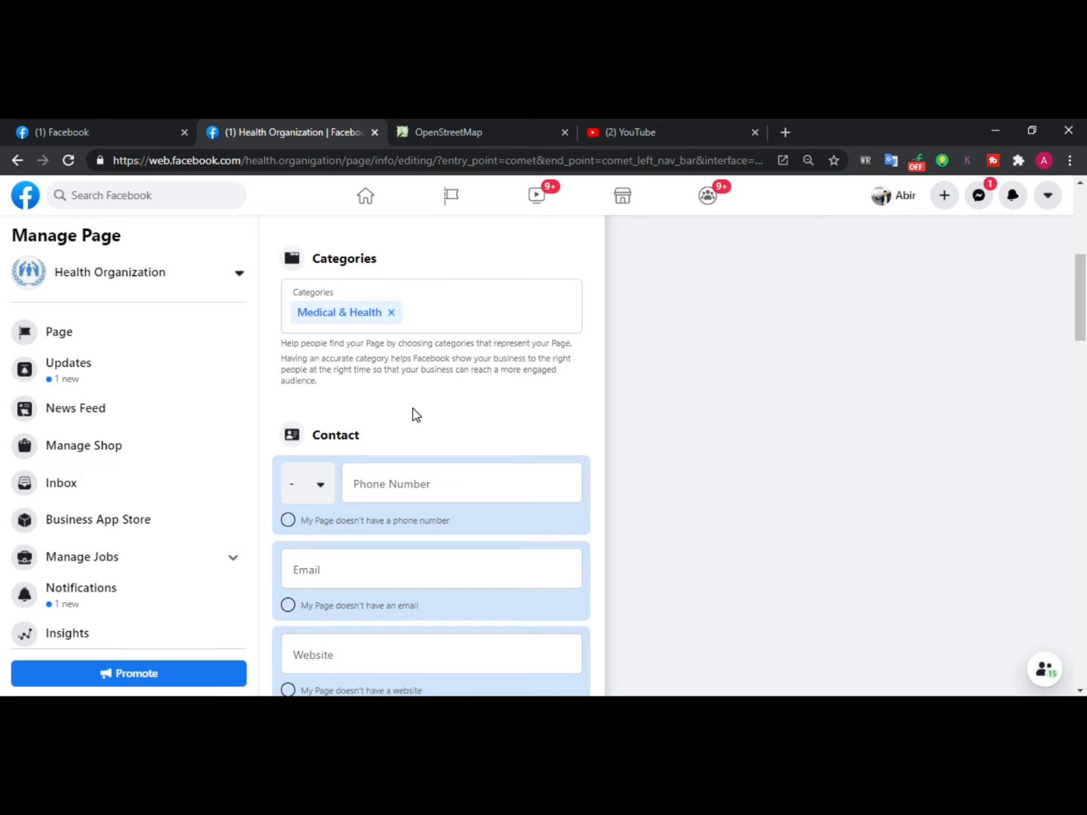
pyautogui.scroll(-2, 468, 389)
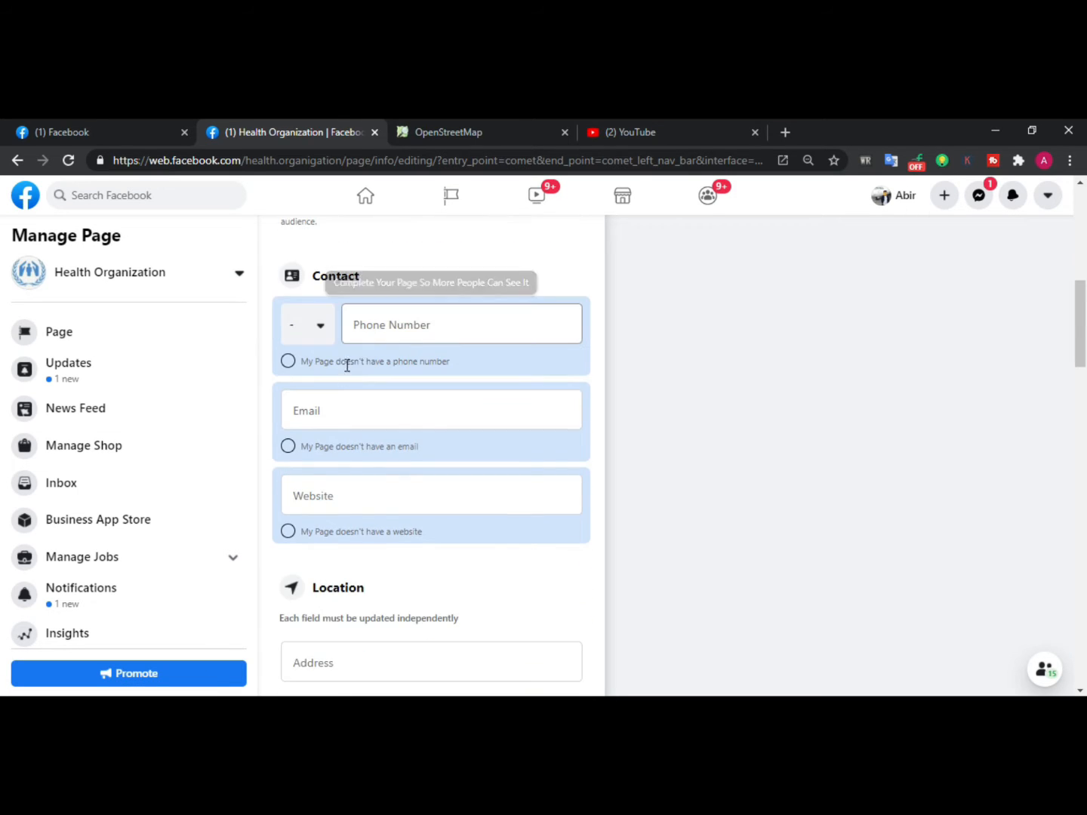
# Set the contact phone number's country code to Bangladesh (BD +880)
pyautogui.click(322, 327)
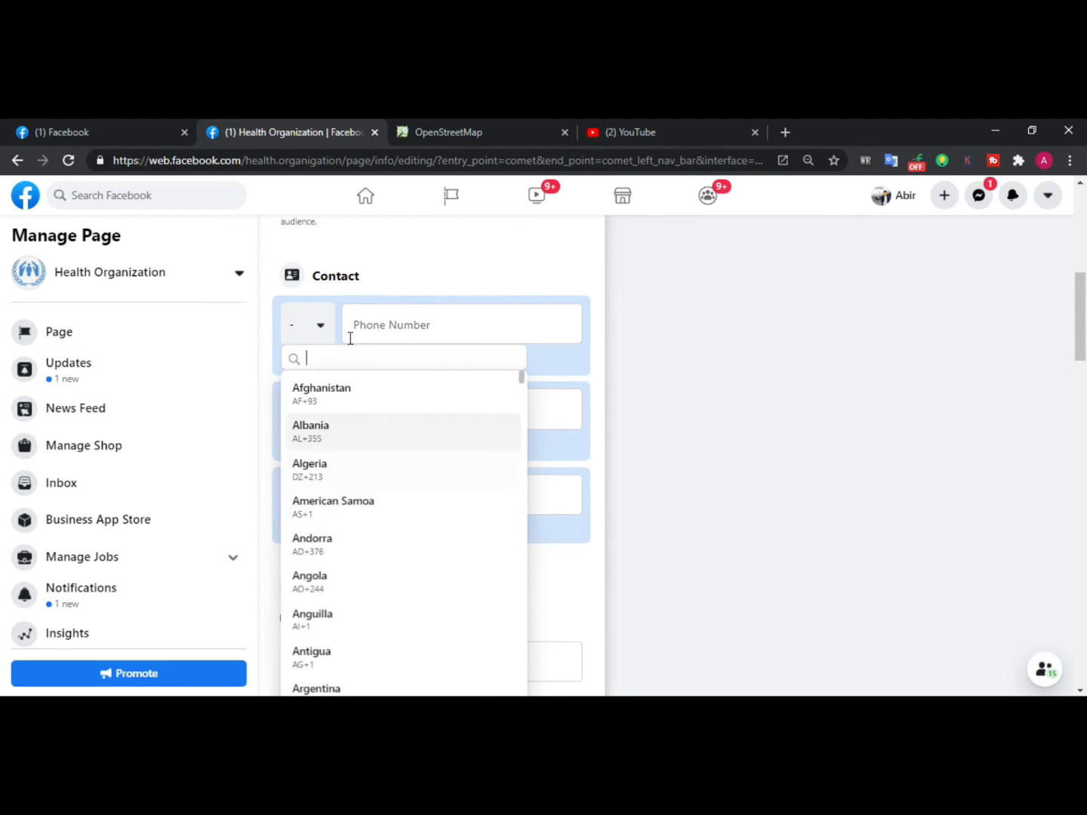
pyautogui.click(443, 286)
pyautogui.click(321, 328)
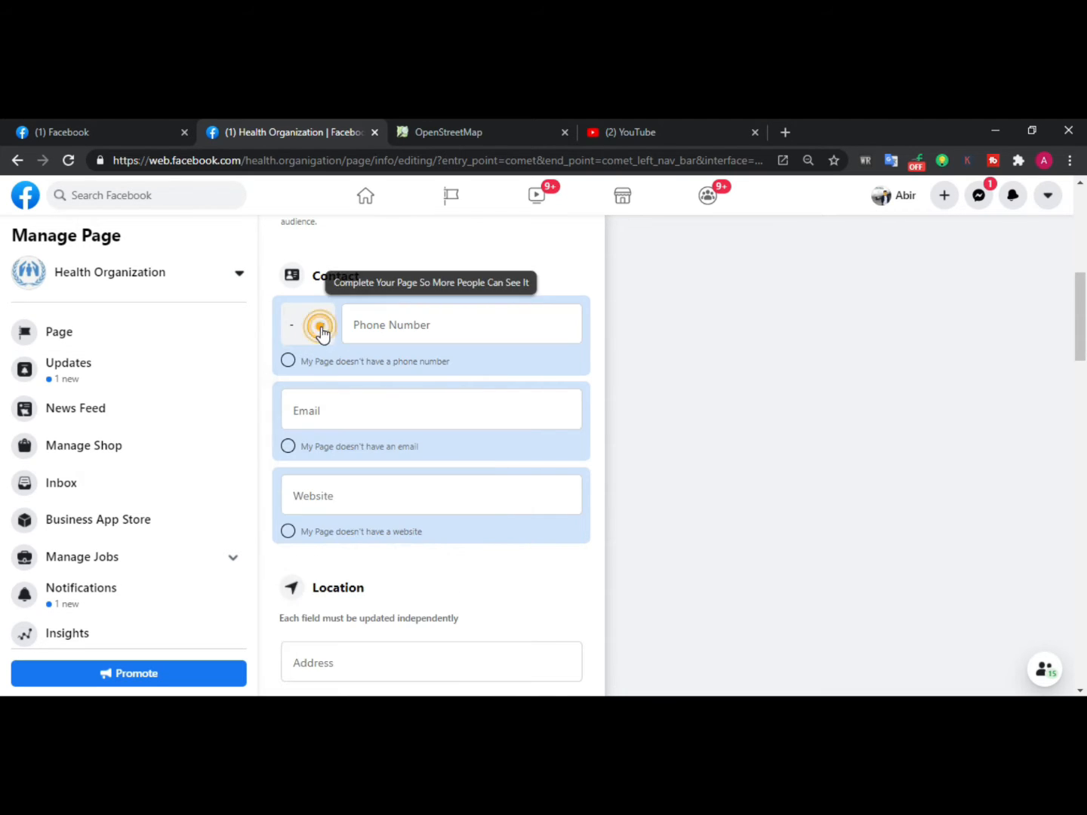
pyautogui.scroll(-2, 370, 514)
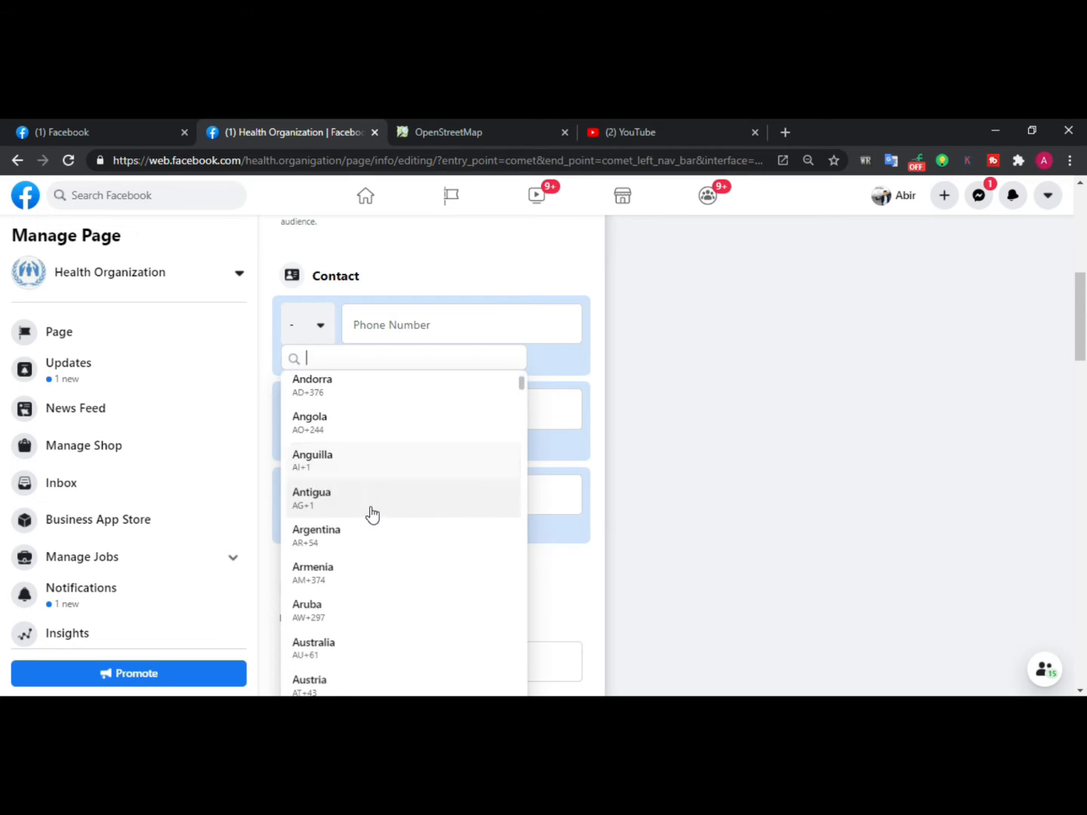
pyautogui.scroll(-1, 343, 477)
pyautogui.scroll(-3, 343, 476)
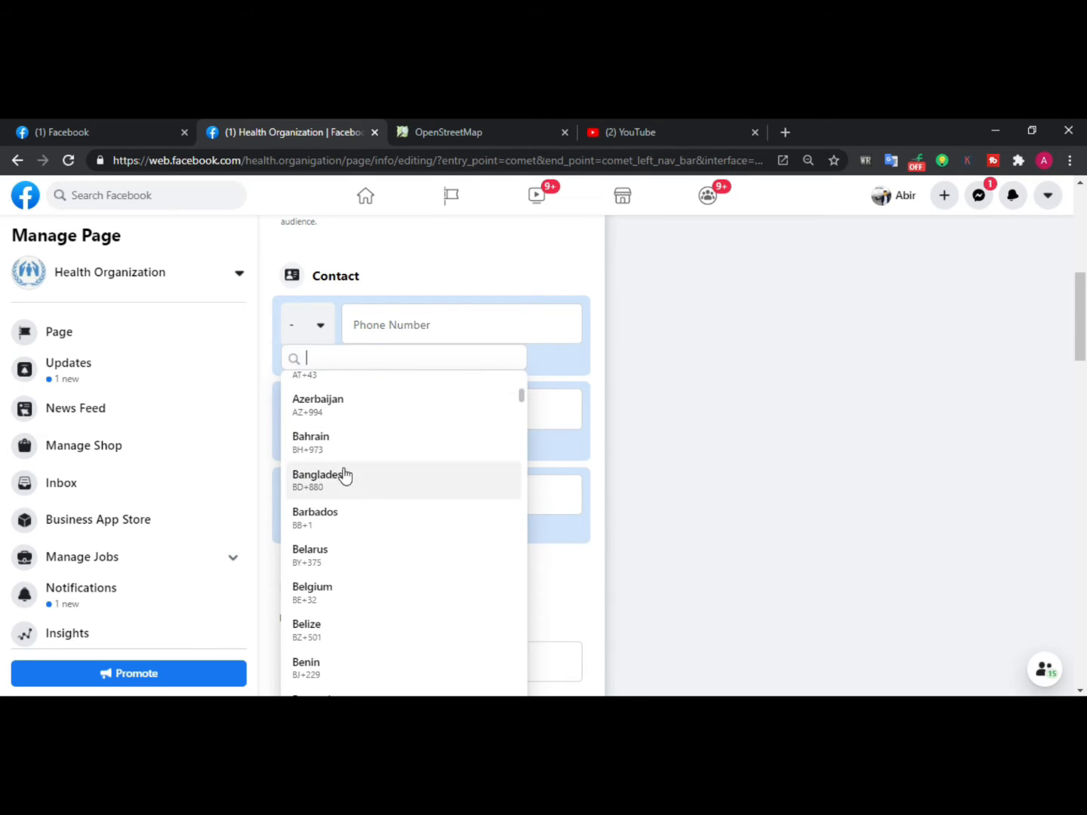
pyautogui.click(343, 476)
# Enter the page's contact phone number
pyautogui.click(426, 323)
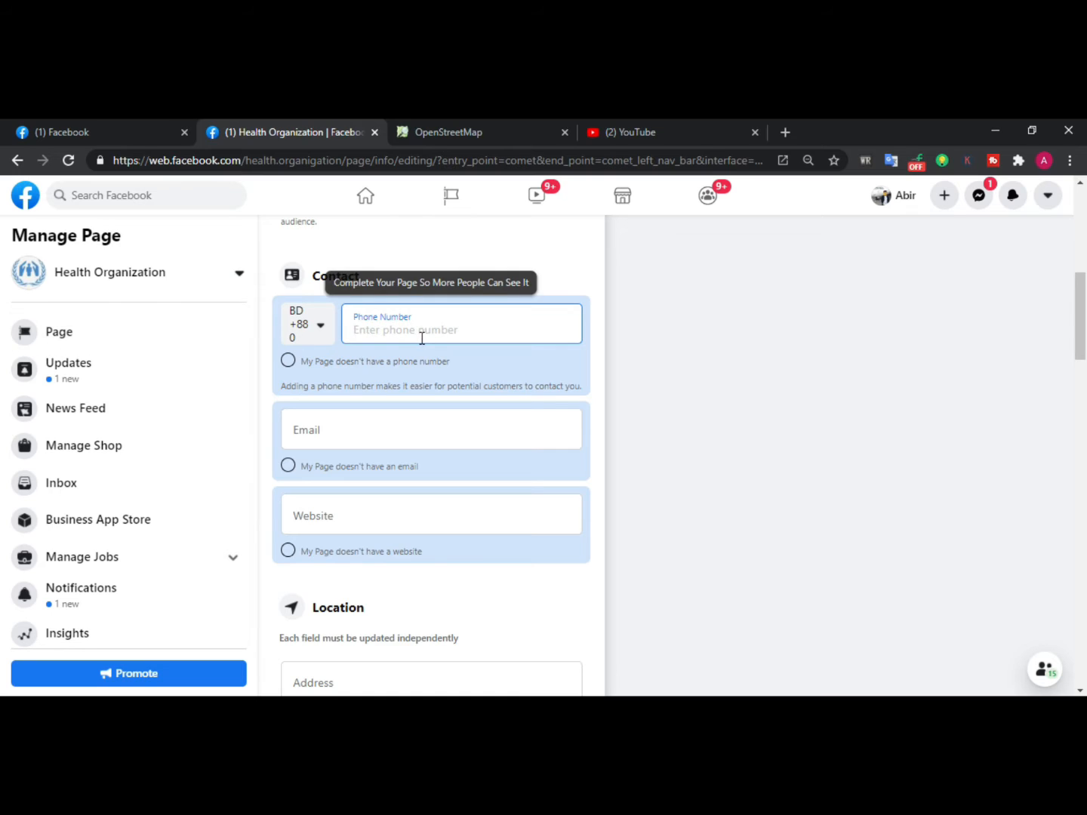
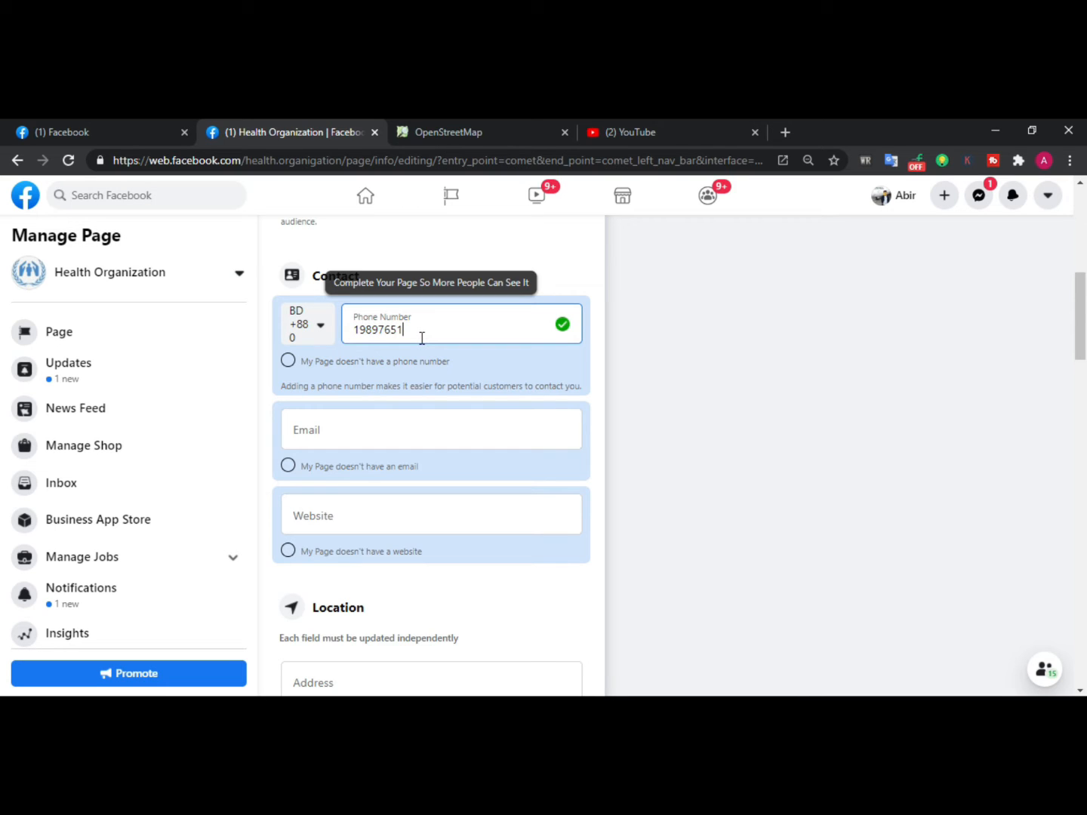
# Fill in the page's contact e-mail address
pyautogui.click(412, 421)
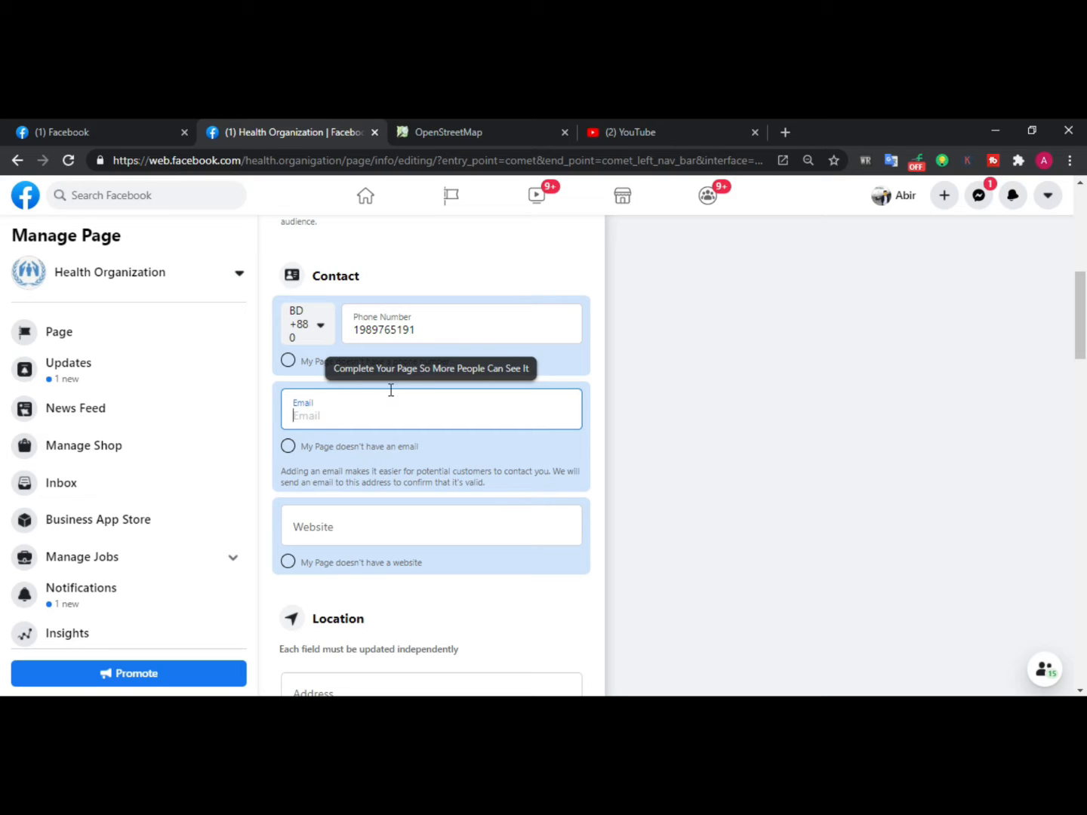
pyautogui.click(372, 407)
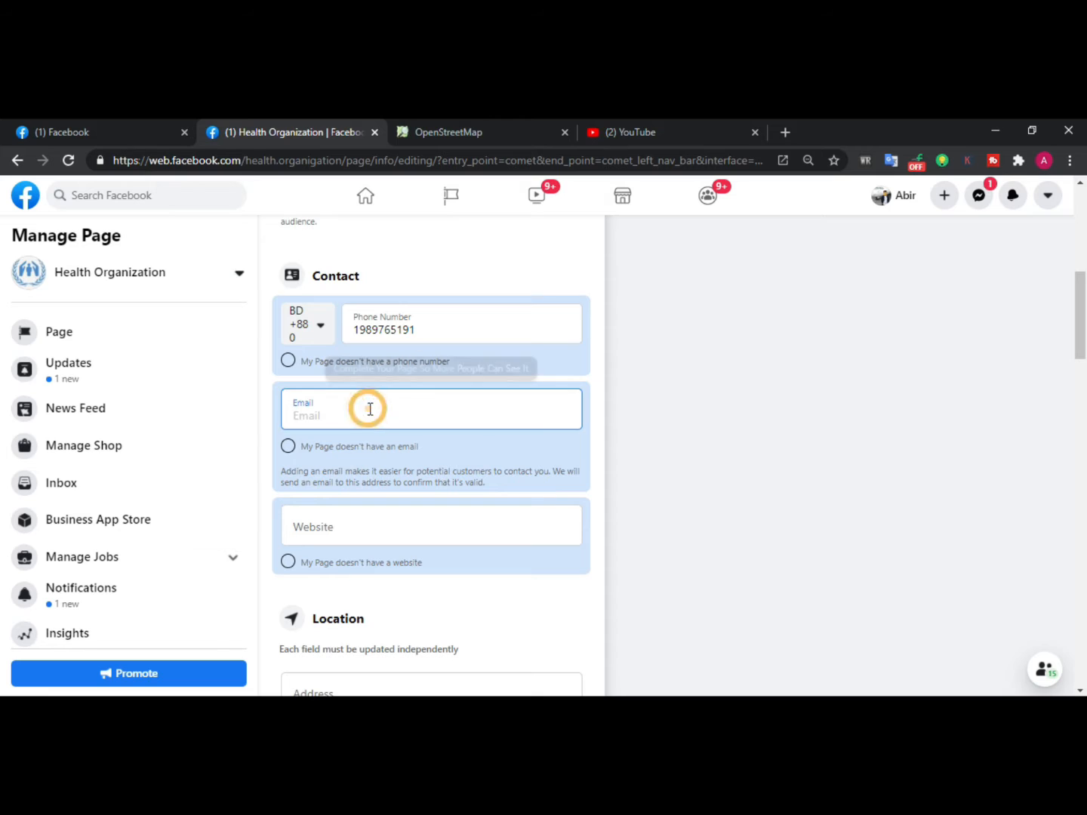
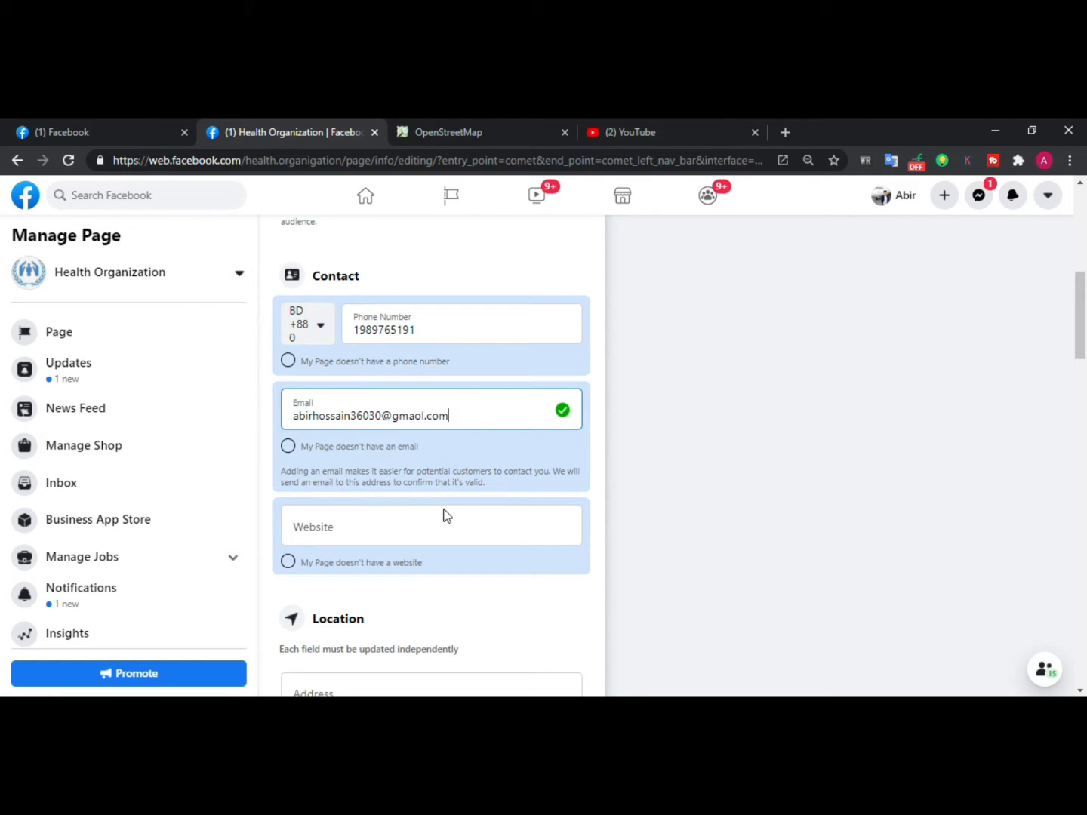
# Close the error dialog and correct the e-mail address's domain to gmail.com
pyautogui.scroll(-2, 444, 512)
pyautogui.click(319, 366)
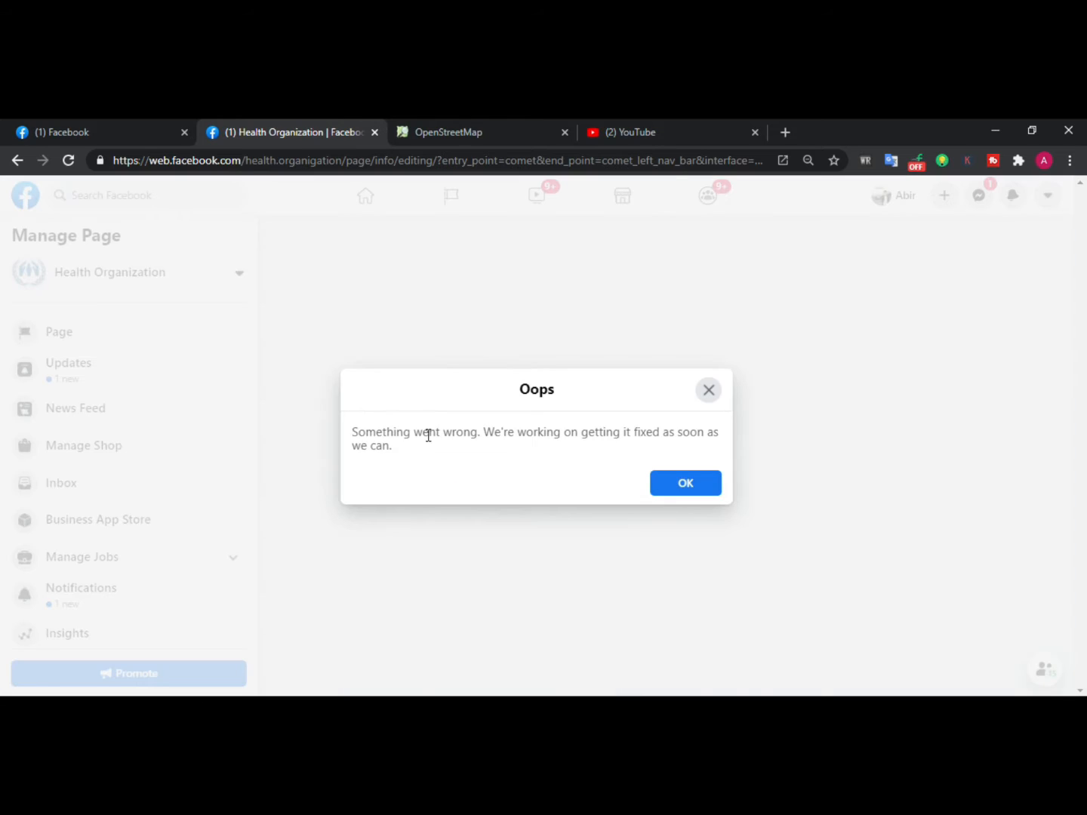
pyautogui.click(693, 483)
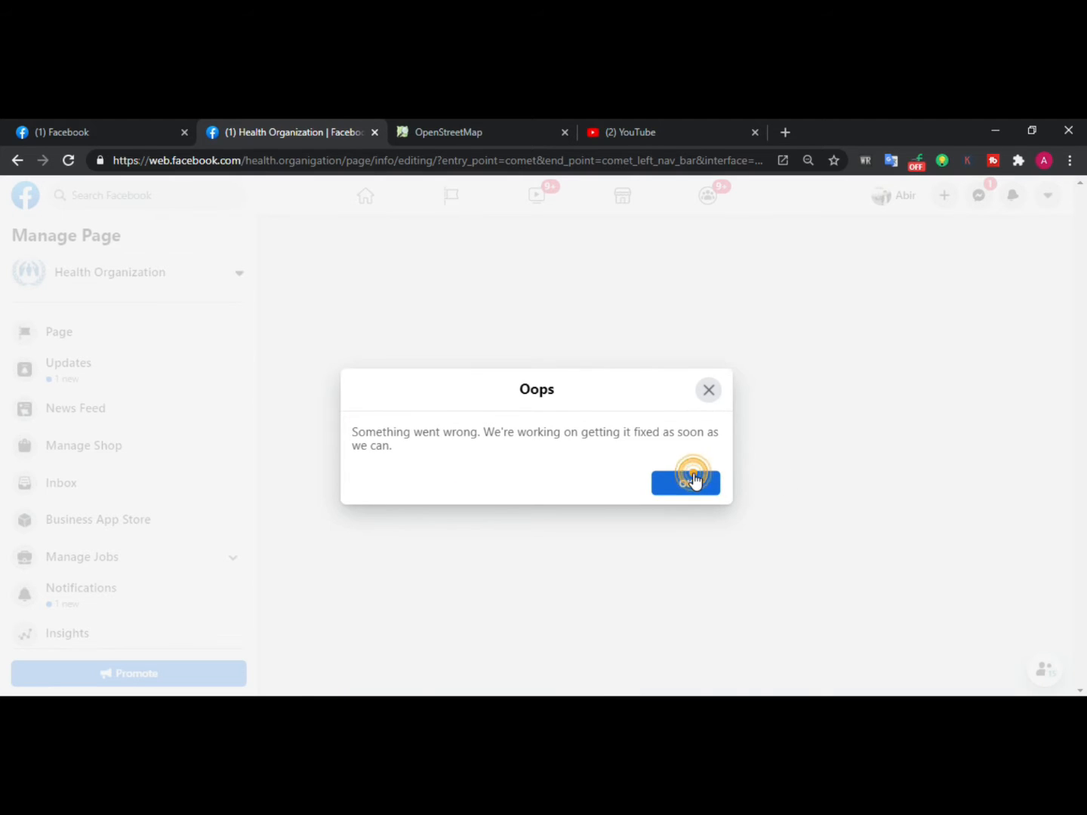
pyautogui.scroll(2, 429, 371)
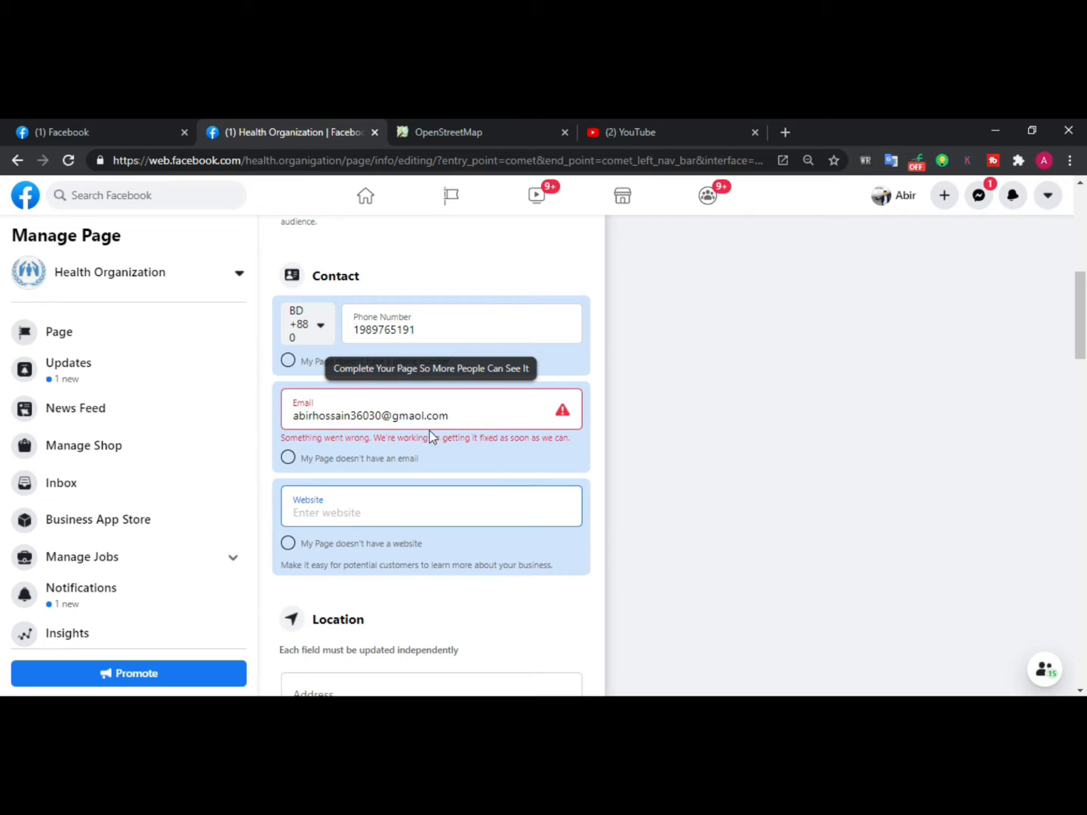
pyautogui.click(395, 413)
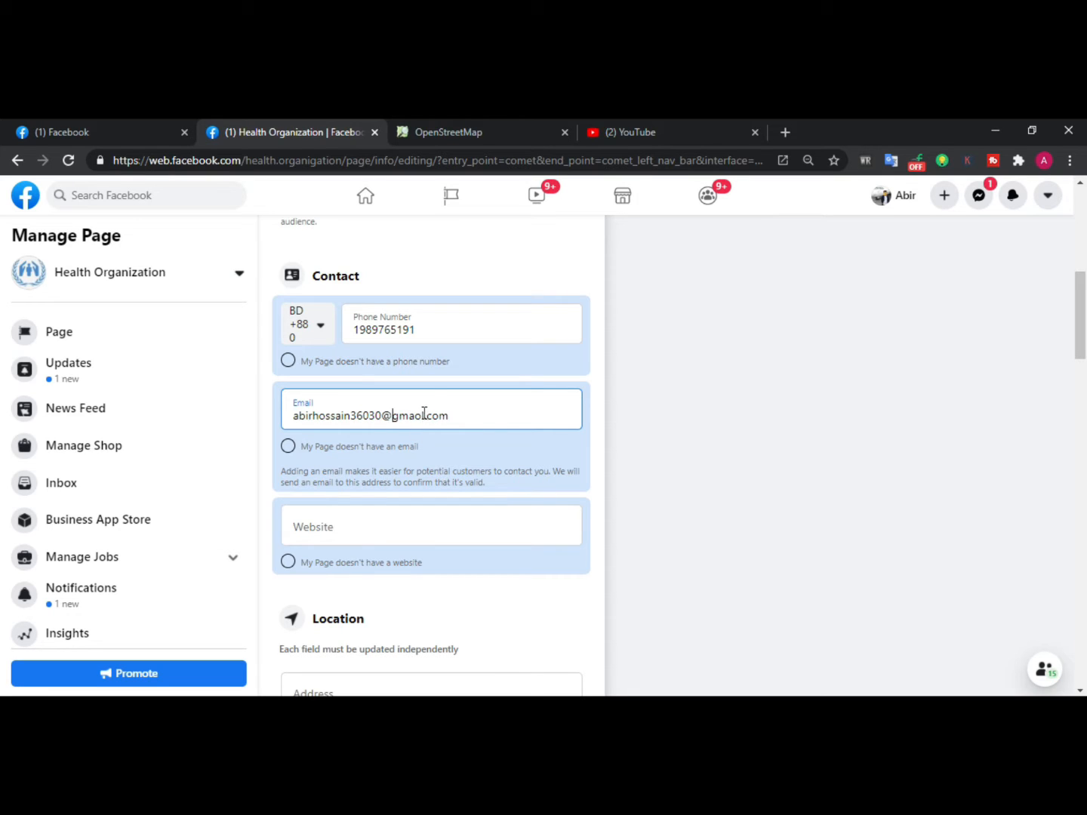
pyautogui.click(422, 416)
pyautogui.press('BackSpace')
pyautogui.press('Delete')
pyautogui.write('il')
# Enter the page's blogspot website address in the Website field
pyautogui.click(418, 525)
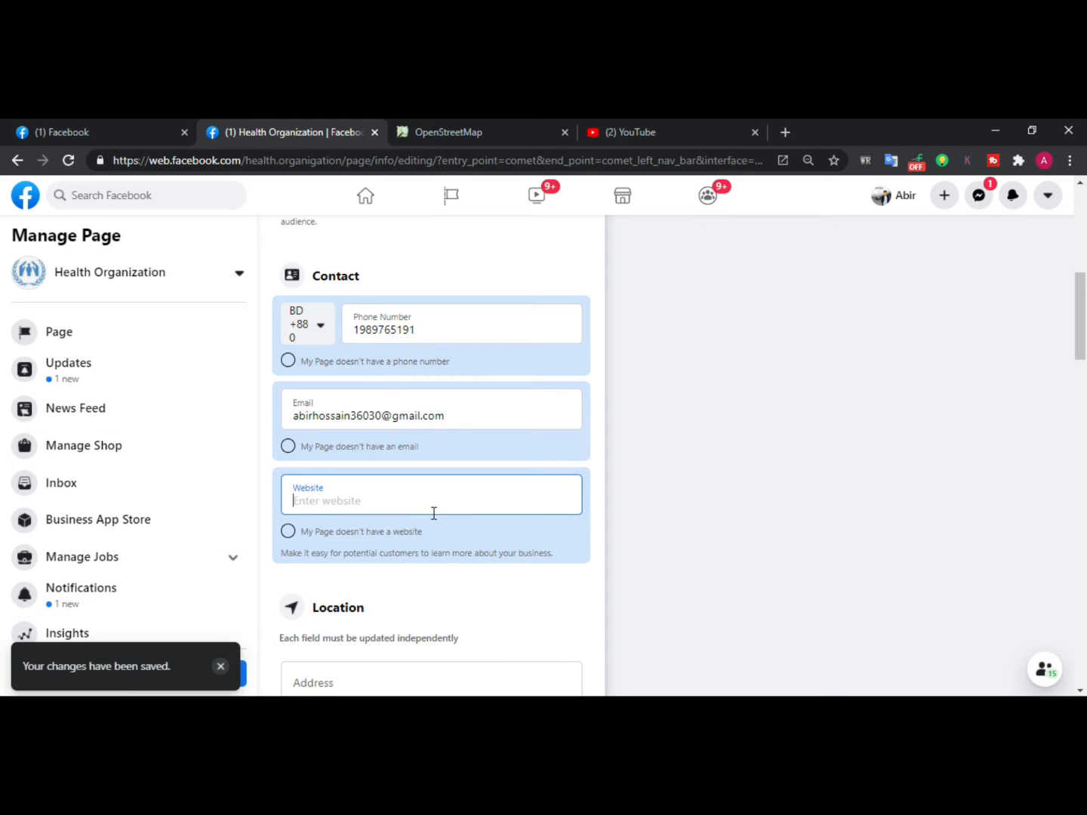
pyautogui.scroll(-1, 333, 513)
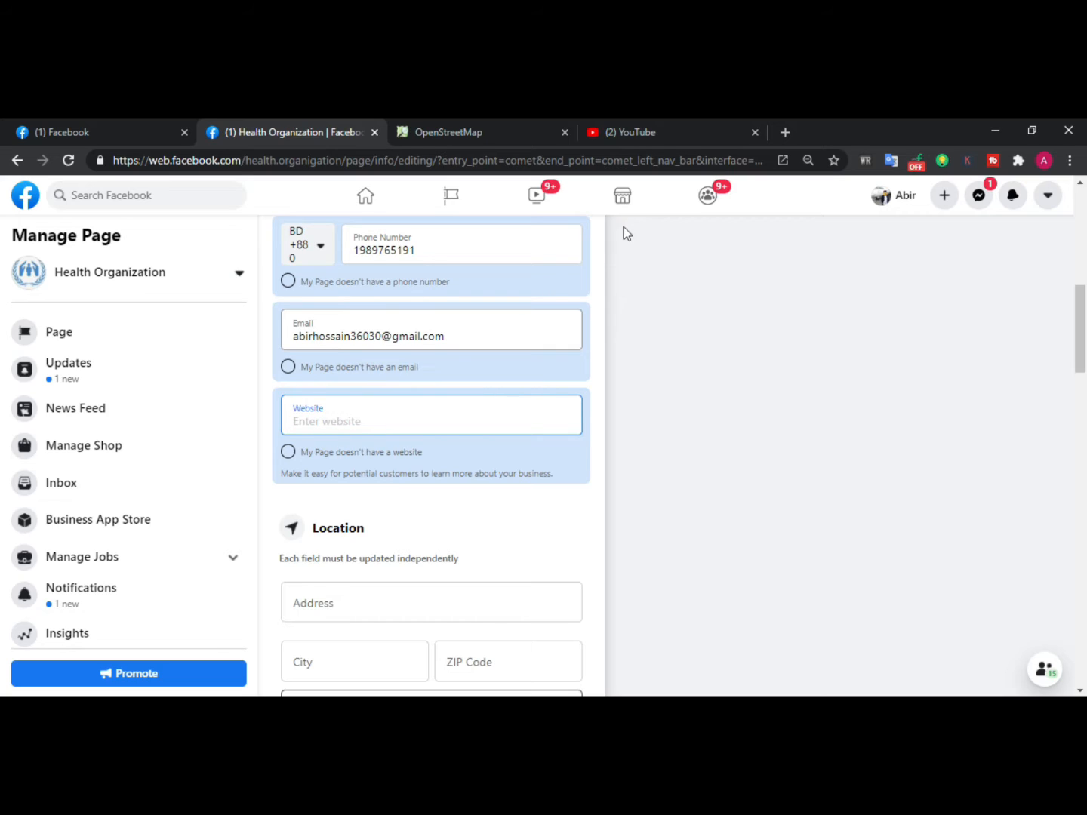
pyautogui.write('w')
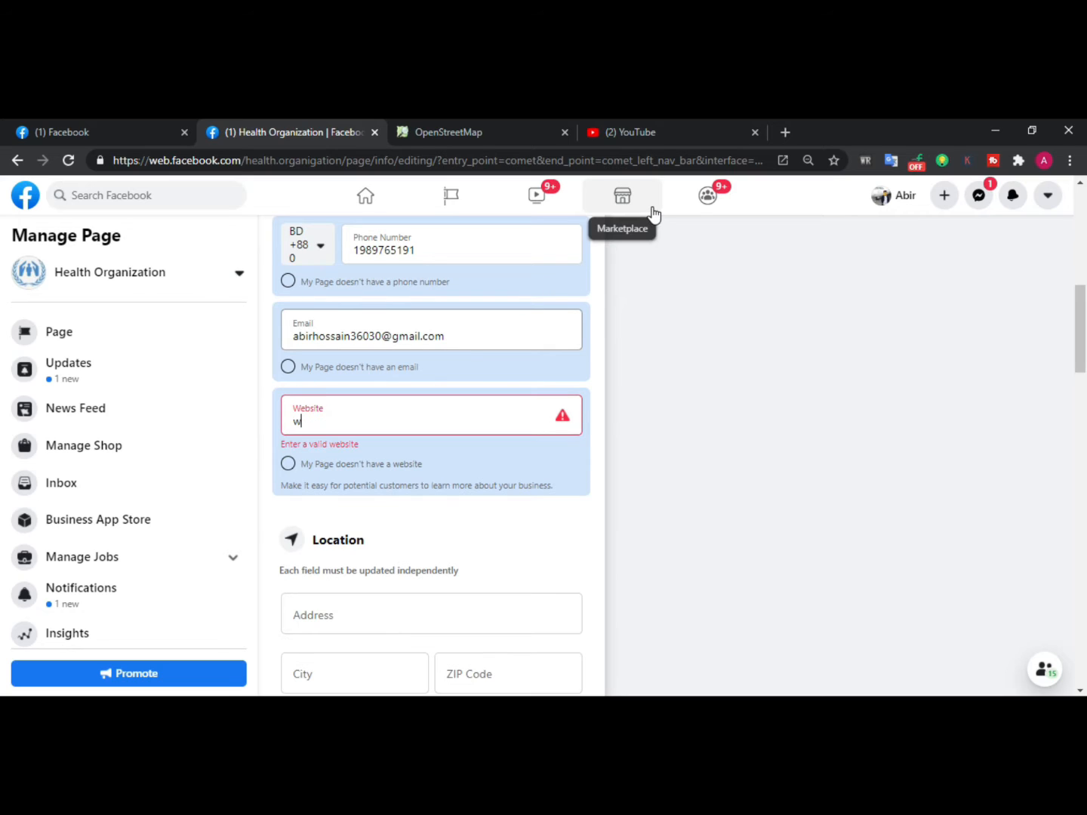
pyautogui.write('ww.')
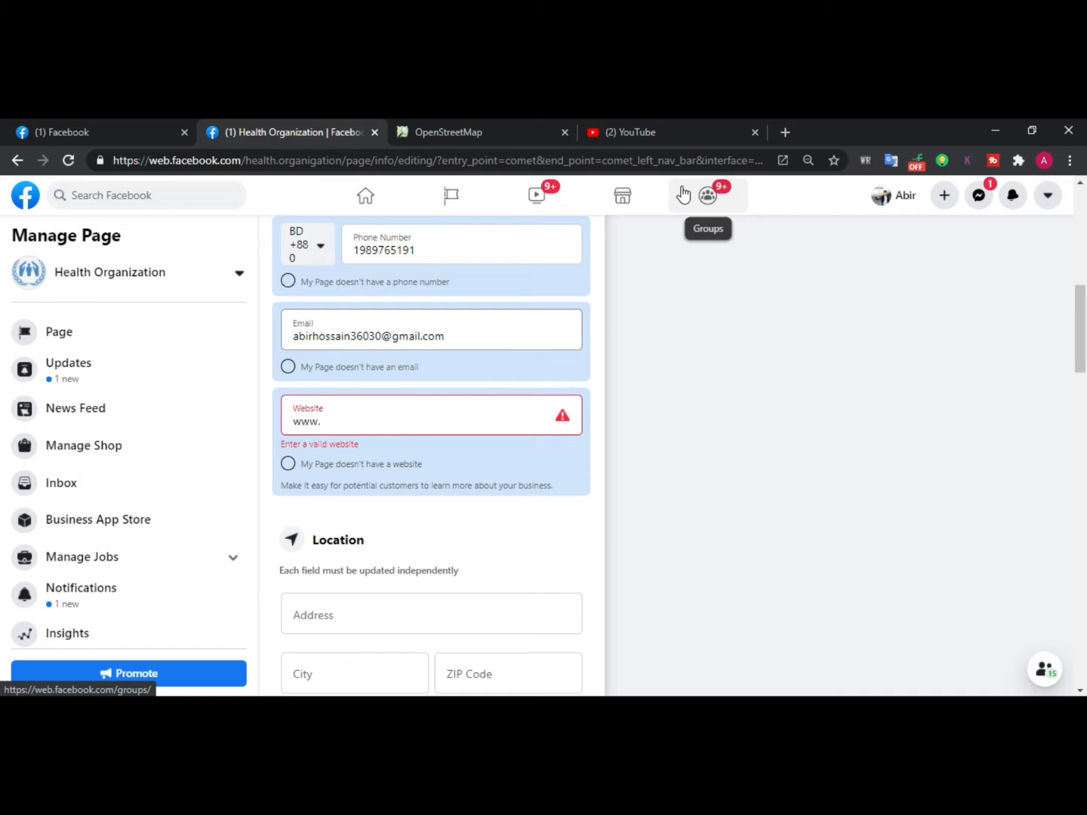
pyautogui.write('ab')
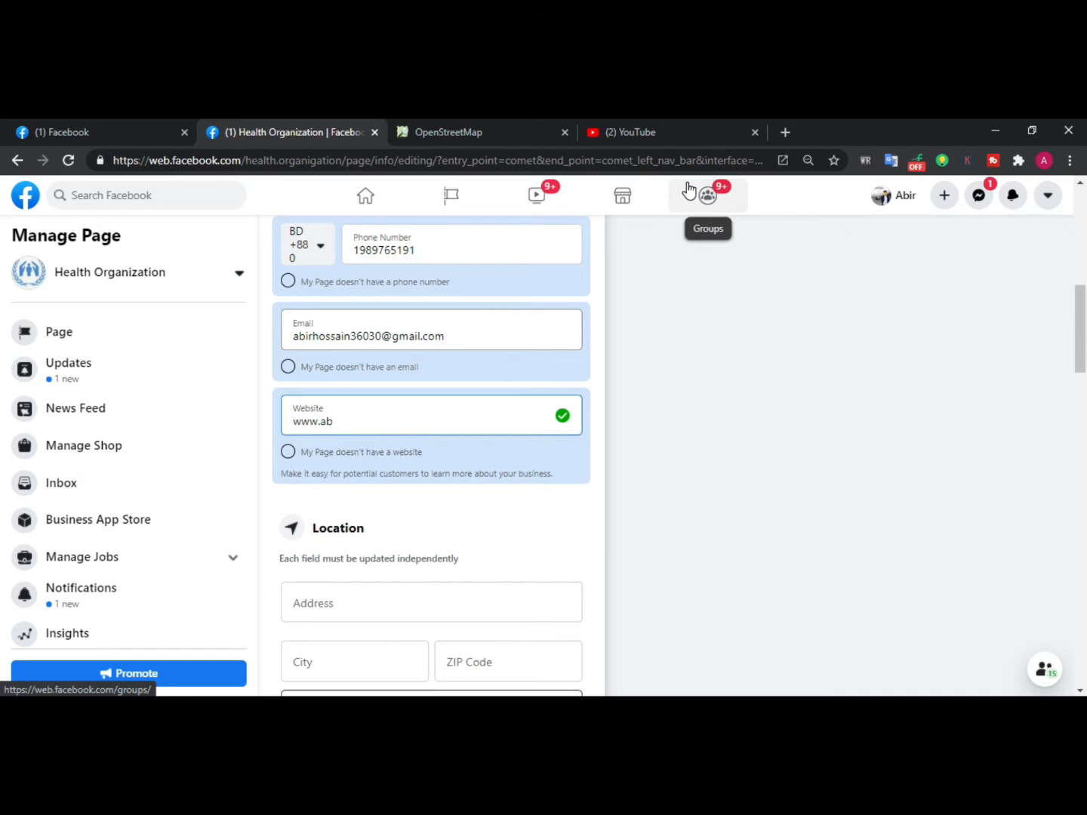
pyautogui.write('irhossain360')
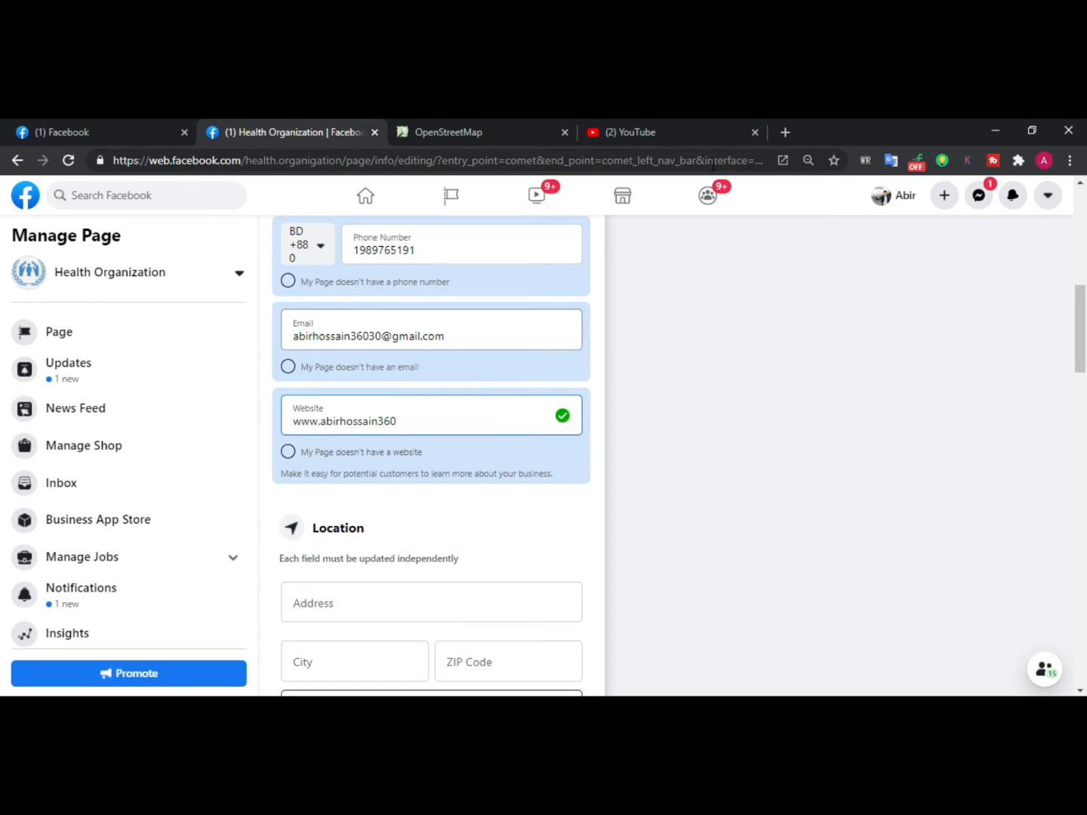
pyautogui.write('.bklogspo')
pyautogui.press('BackSpace')
pyautogui.press('BackSpace')
pyautogui.write('l')
pyautogui.write('com')
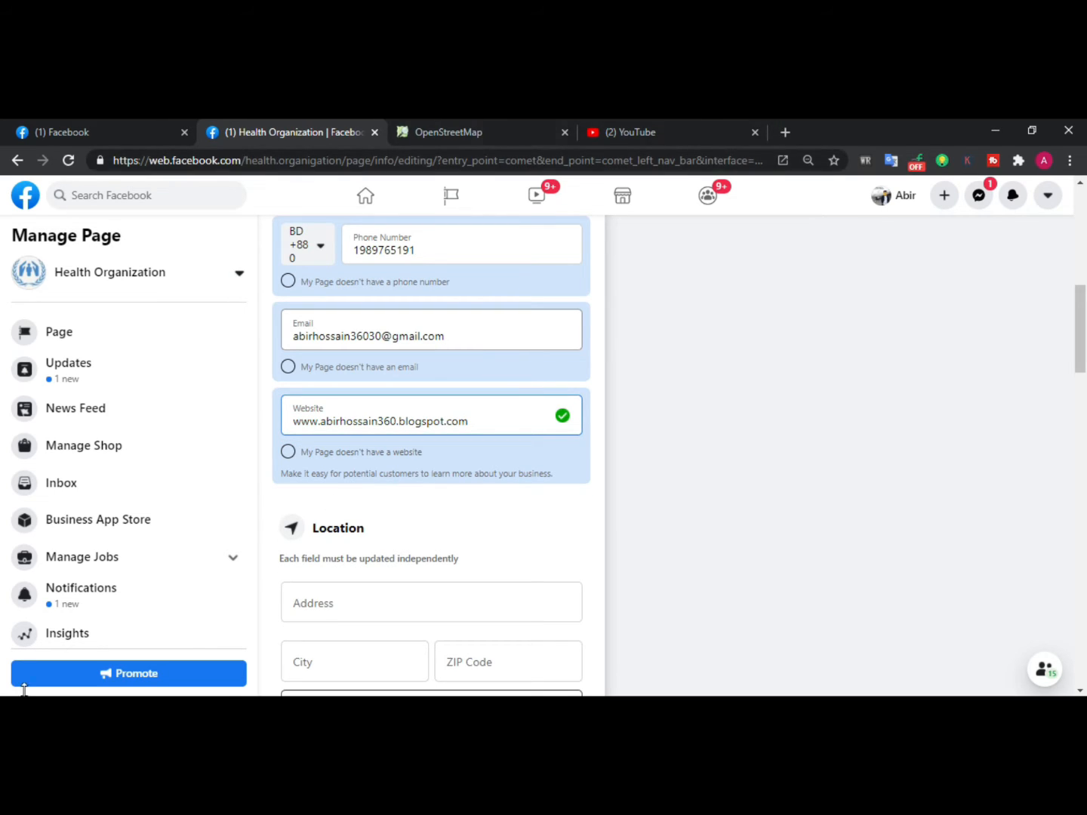
# Fill in the Location address as uttara.sector 11, dhaka bangladesh
pyautogui.click(339, 618)
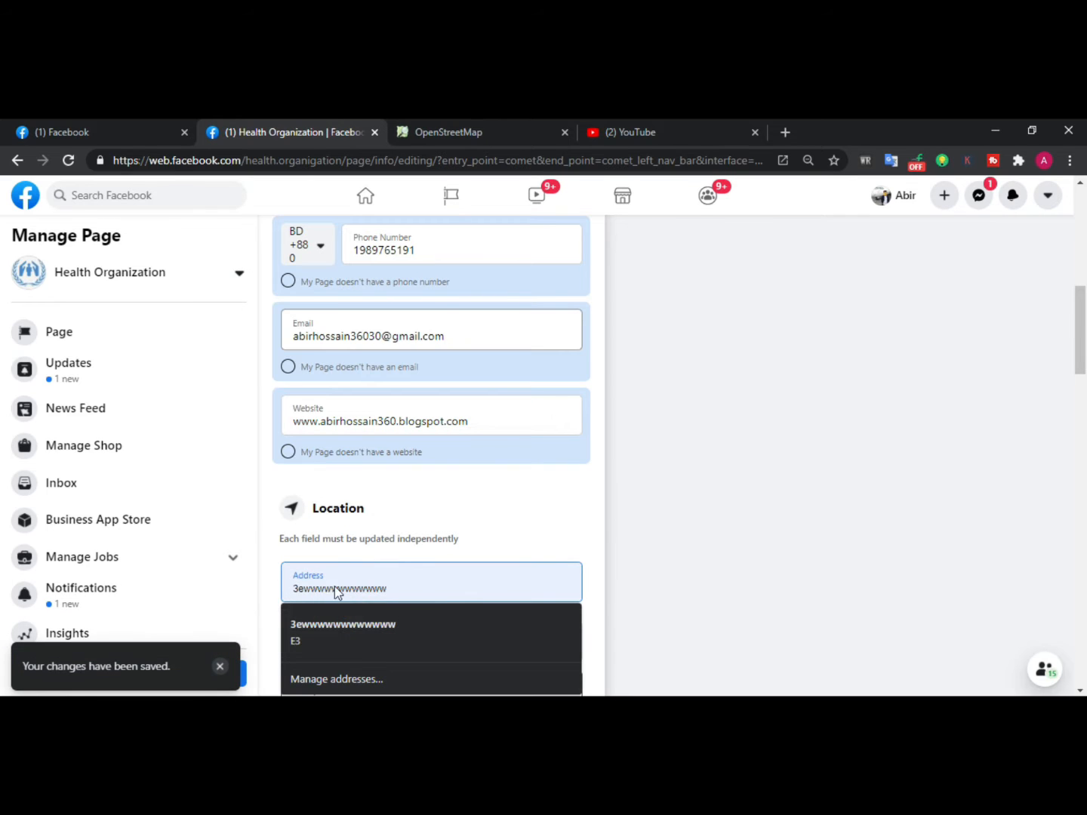
pyautogui.scroll(-1, 335, 586)
pyautogui.scroll(2, 391, 439)
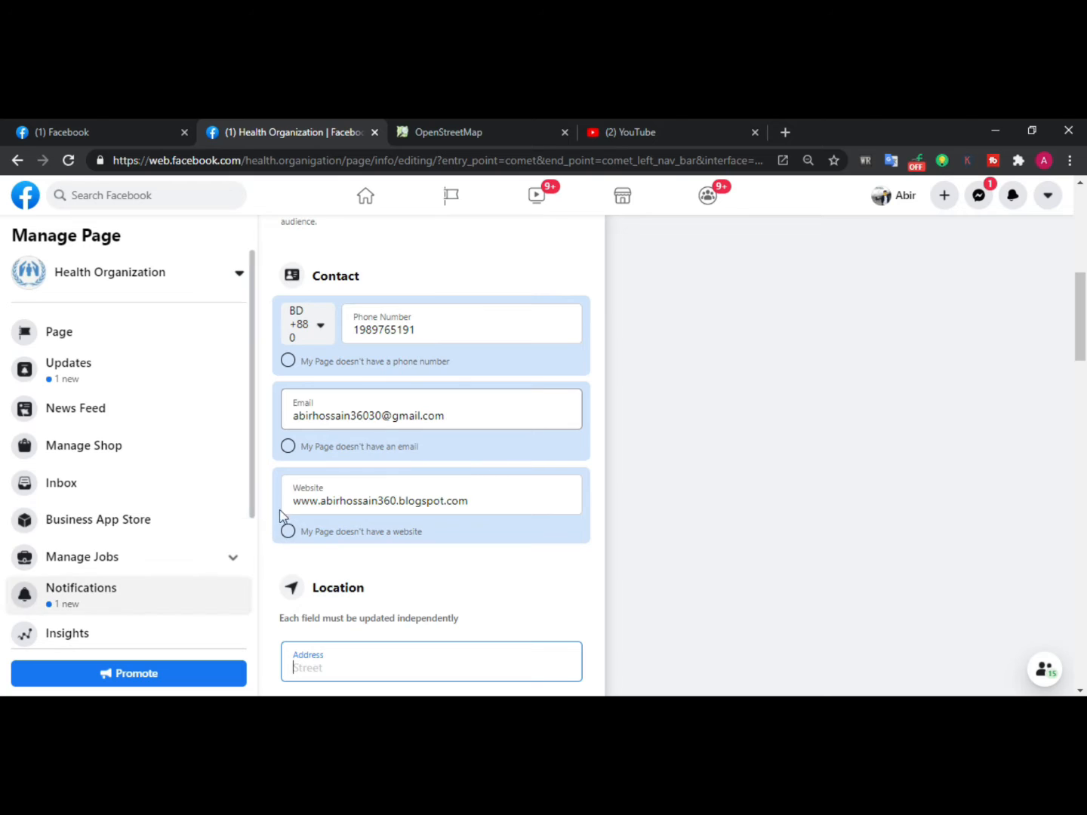
pyautogui.scroll(-5, 364, 488)
pyautogui.scroll(-10, 787, 640)
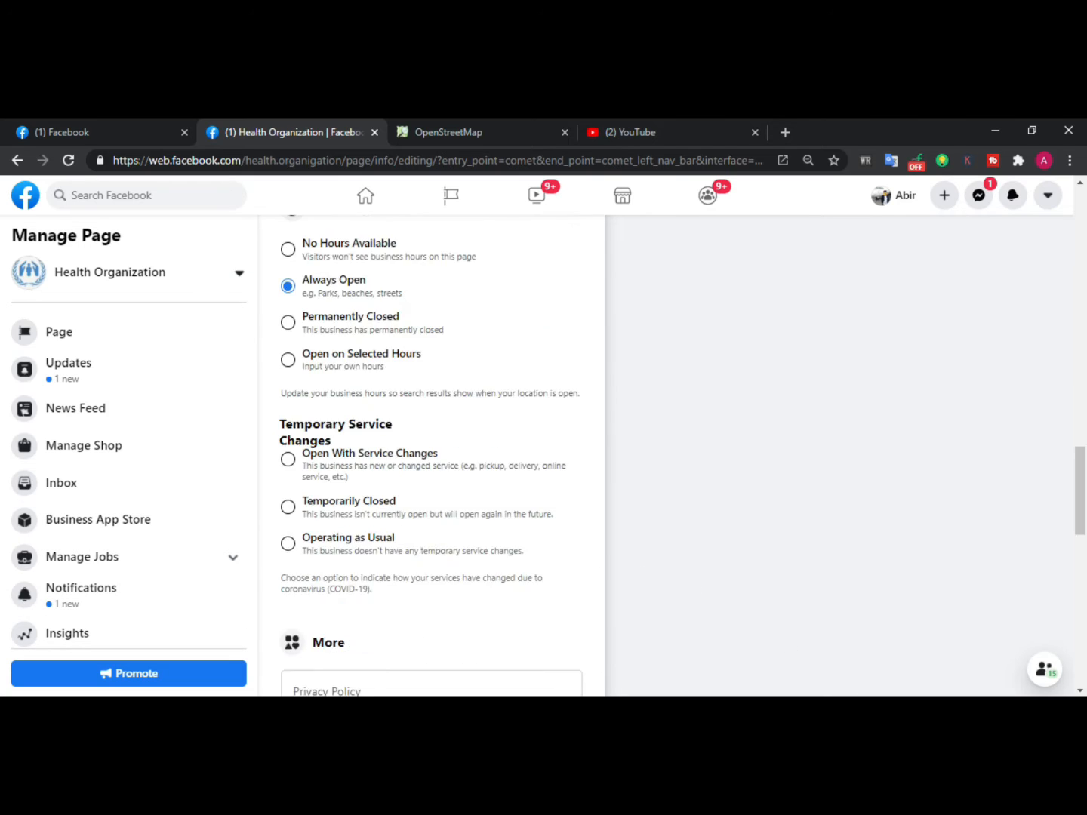
pyautogui.scroll(5, 646, 686)
pyautogui.scroll(5, 336, 480)
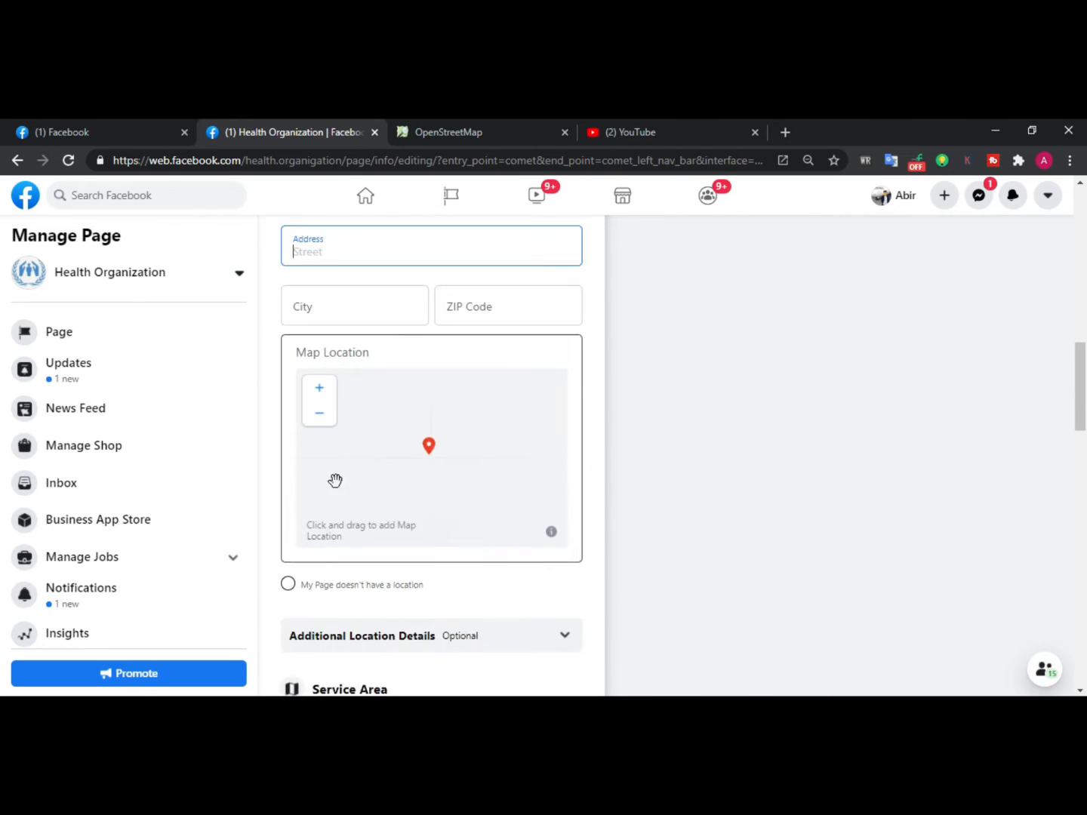
pyautogui.scroll(1, 317, 415)
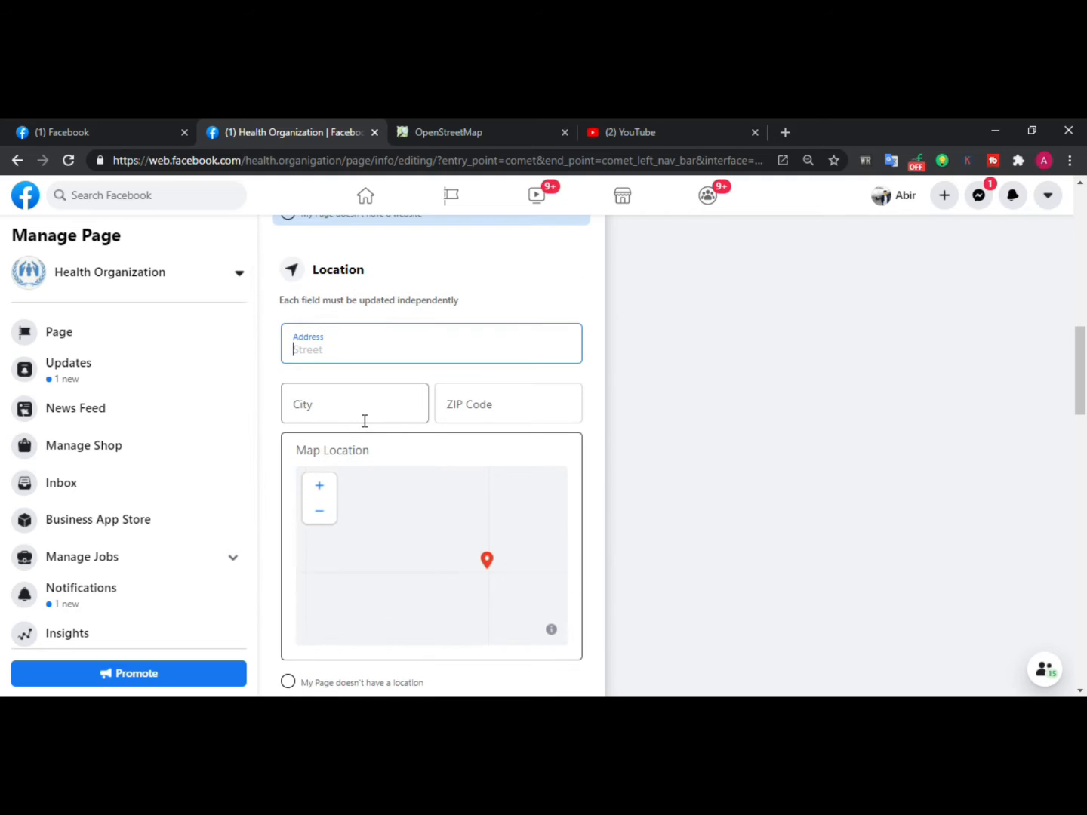
pyautogui.click(343, 351)
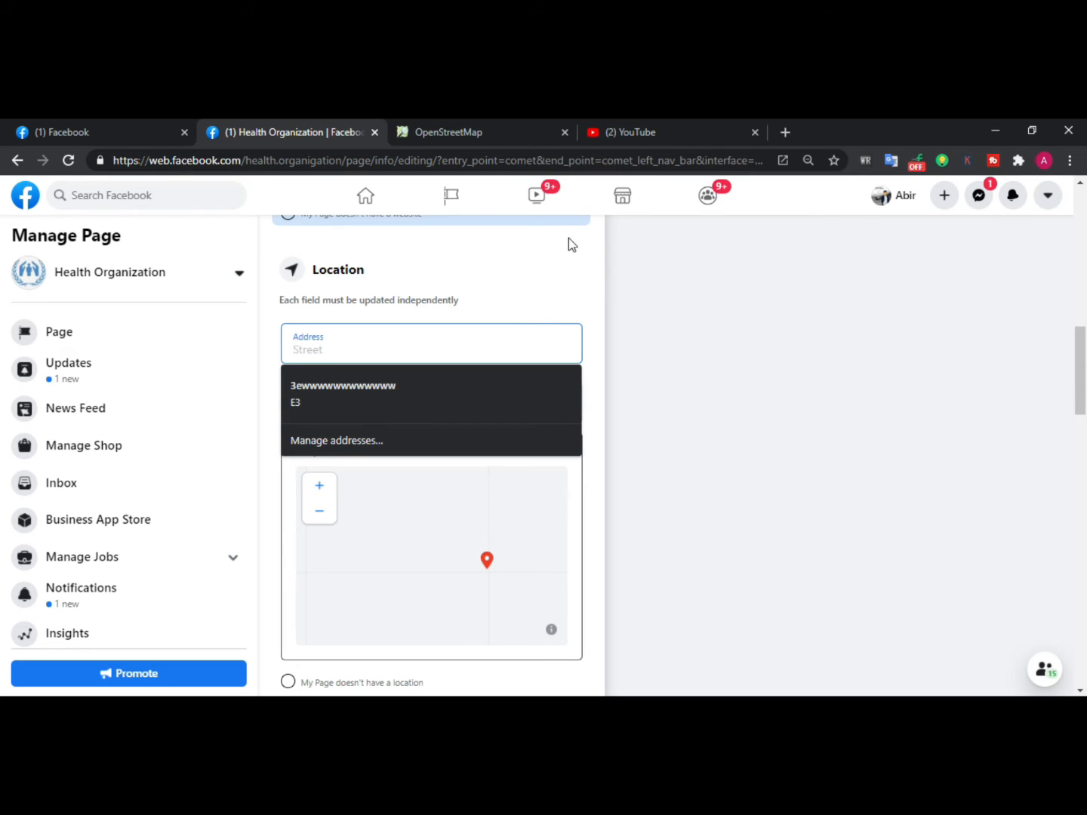
pyautogui.write('dh')
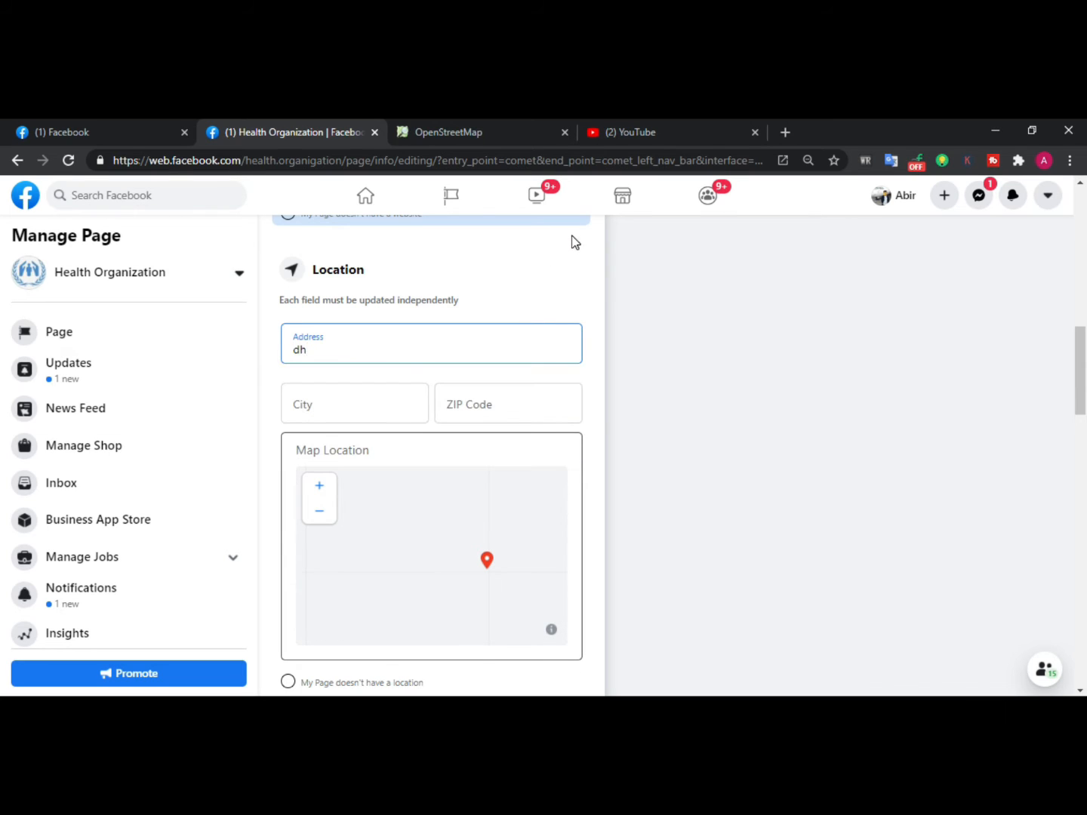
pyautogui.write('haka ban')
pyautogui.press('BackSpace')
pyautogui.press('BackSpace')
pyautogui.press('BackSpace')
pyautogui.press('BackSpace')
pyautogui.press('BackSpace')
pyautogui.press('BackSpace')
pyautogui.press('BackSpace')
pyautogui.press('BackSpace')
pyautogui.press('BackSpace')
pyautogui.press('BackSpace')
pyautogui.write('uttara')
pyautogui.write('.sector 11. dhaka')
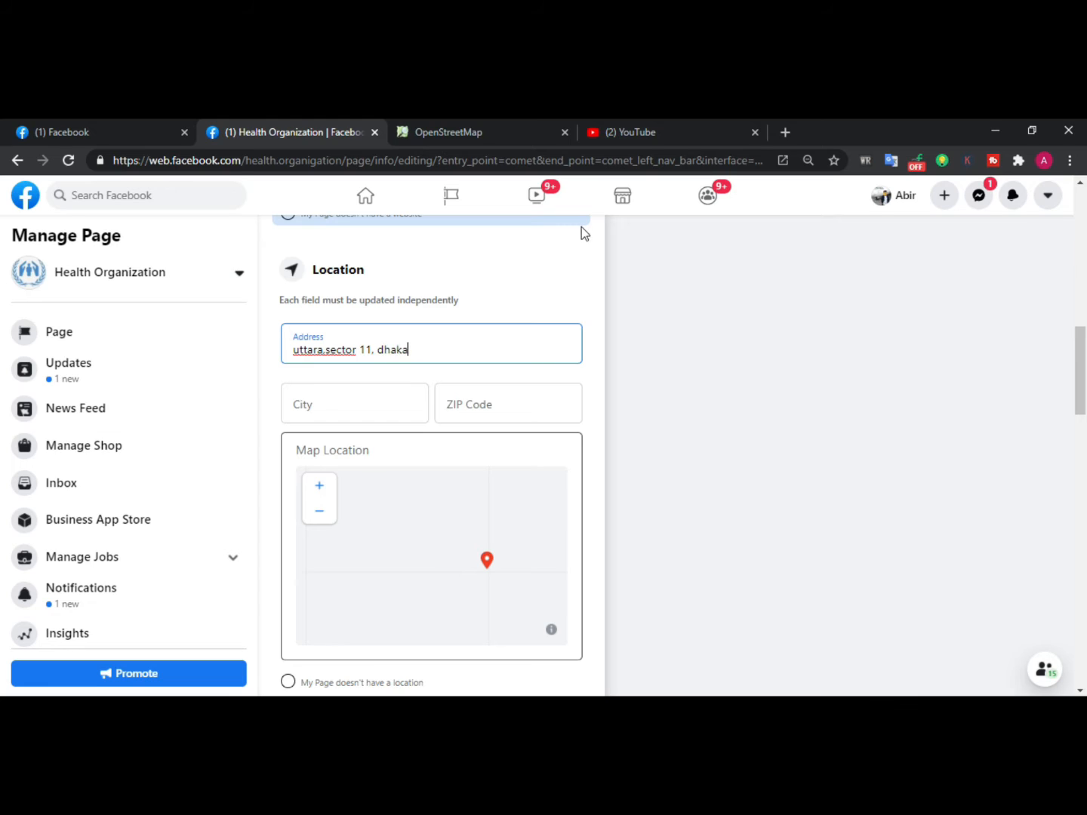
pyautogui.write(' bangladesh')
# Set the city to dhaka and the ZIP code to 1230
pyautogui.click(371, 408)
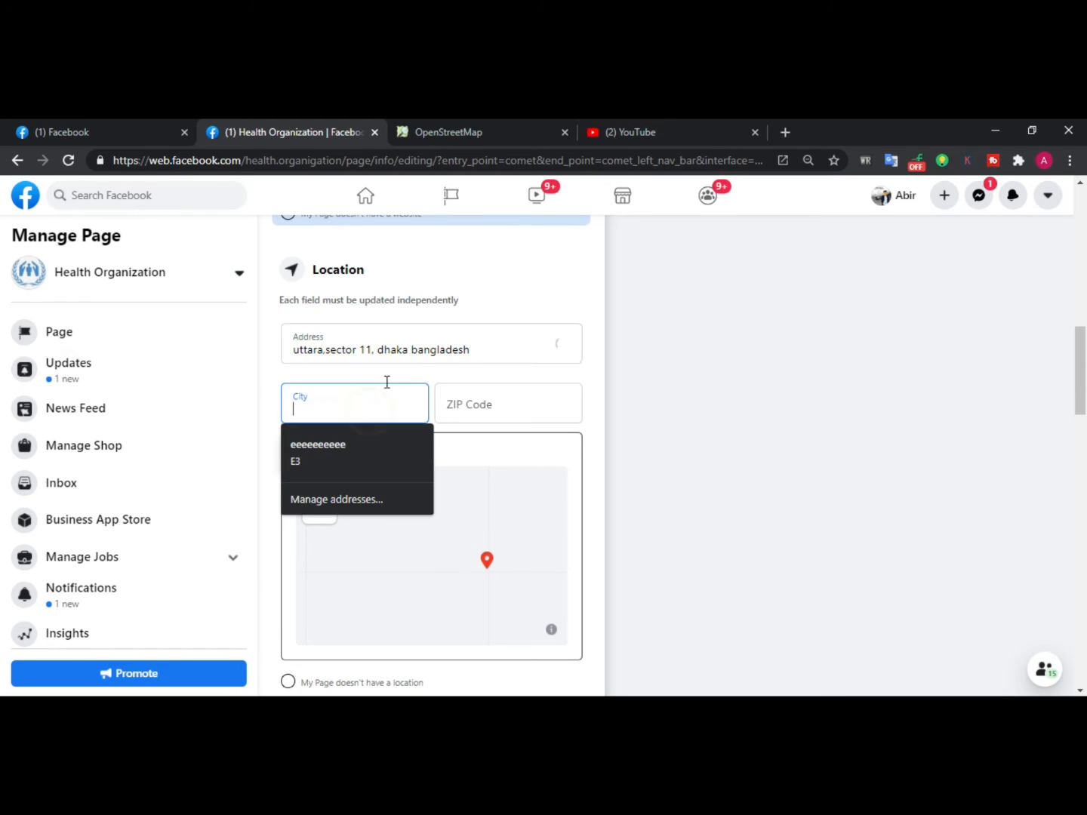
pyautogui.write('dh')
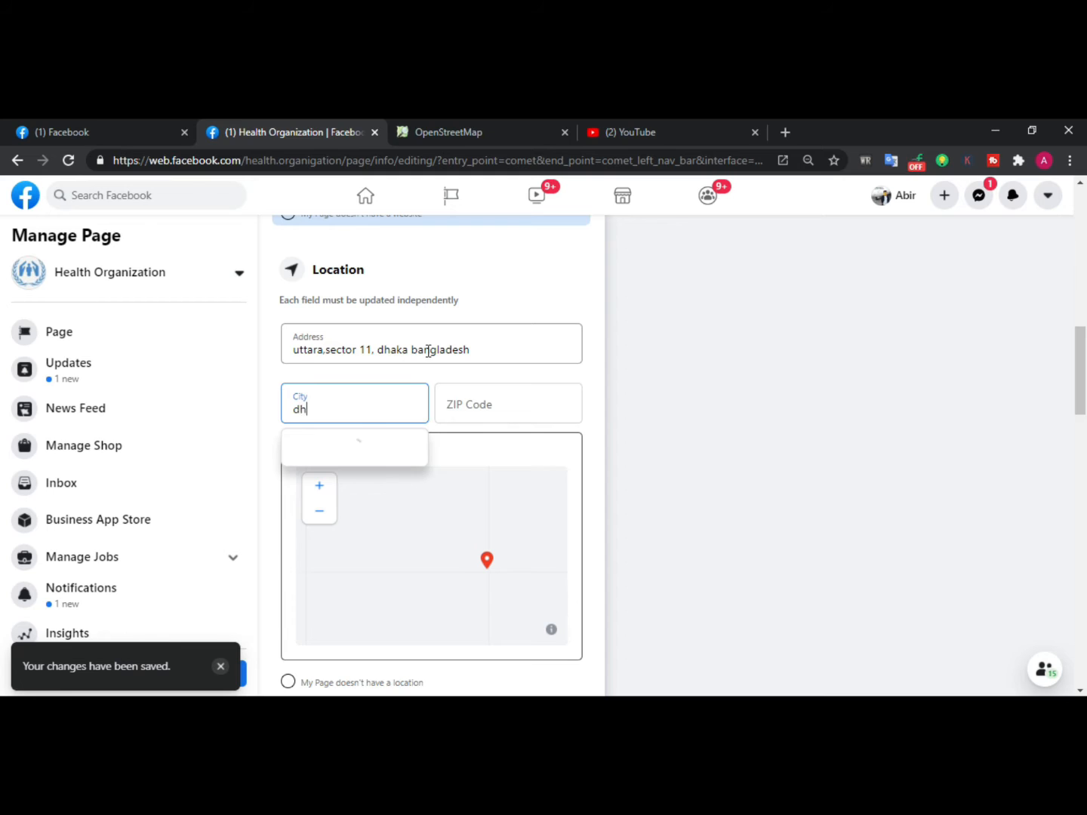
pyautogui.write('aka')
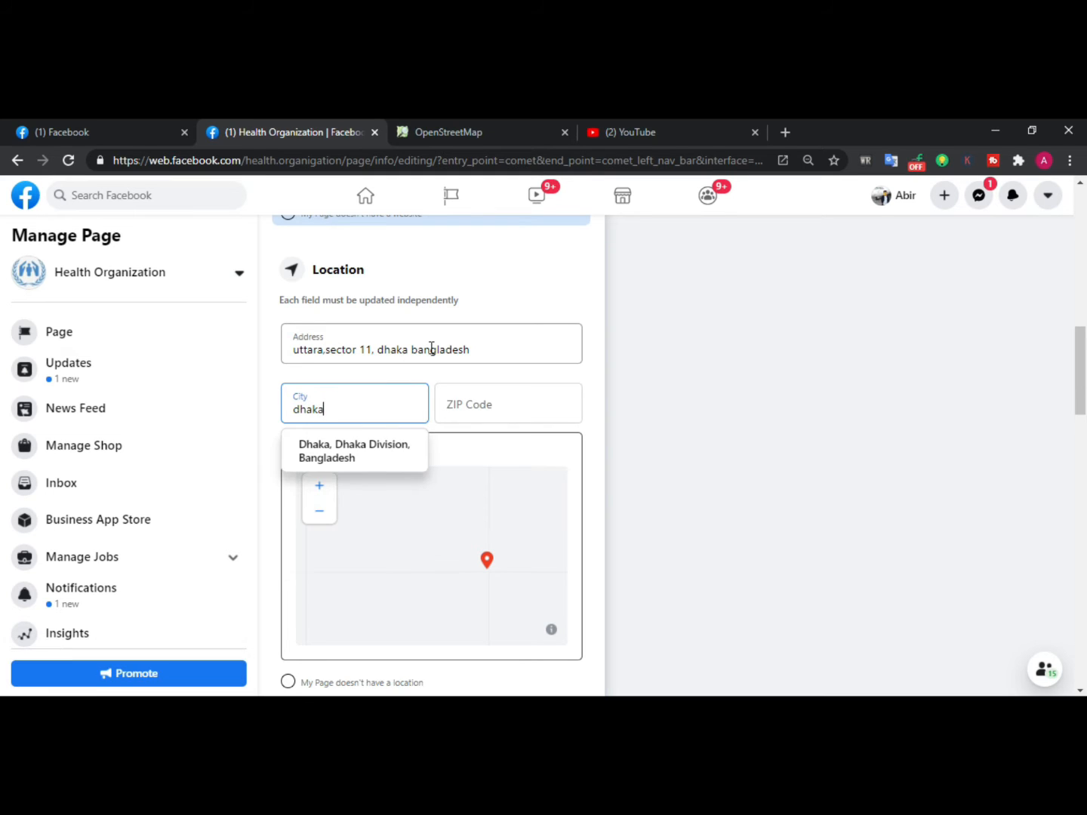
pyautogui.click(495, 404)
pyautogui.write('12')
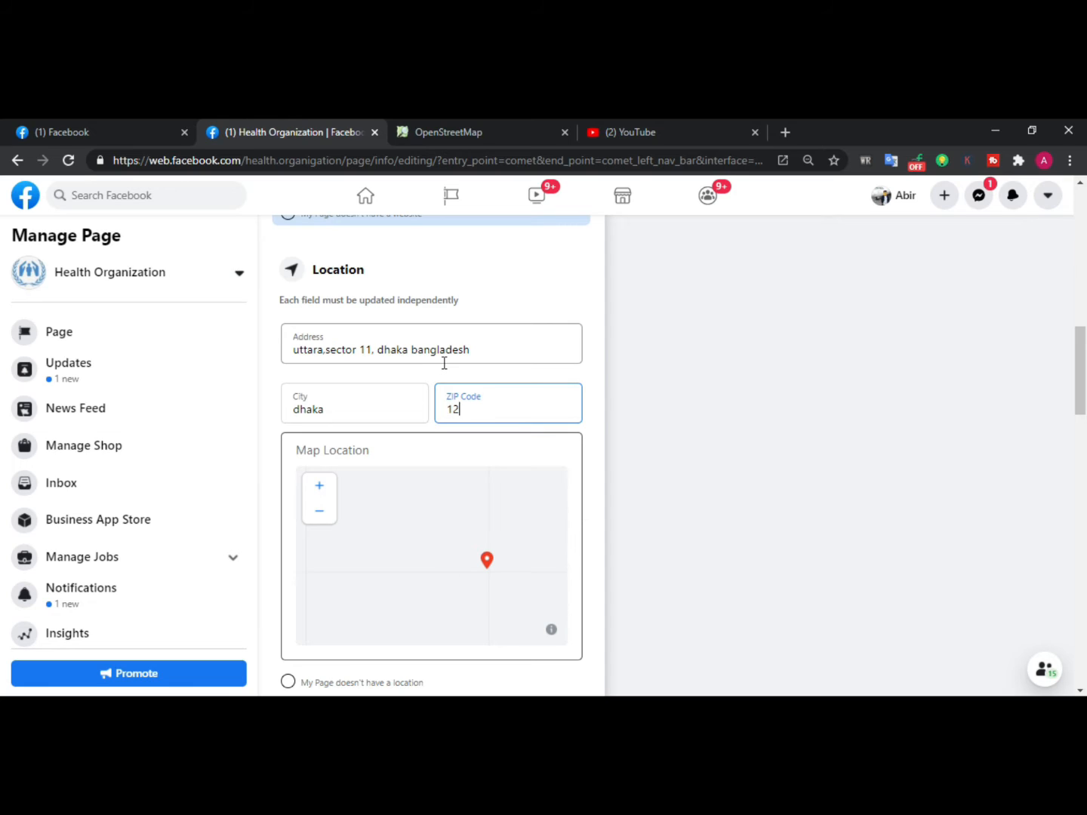
pyautogui.write('0004')
pyautogui.write('30')
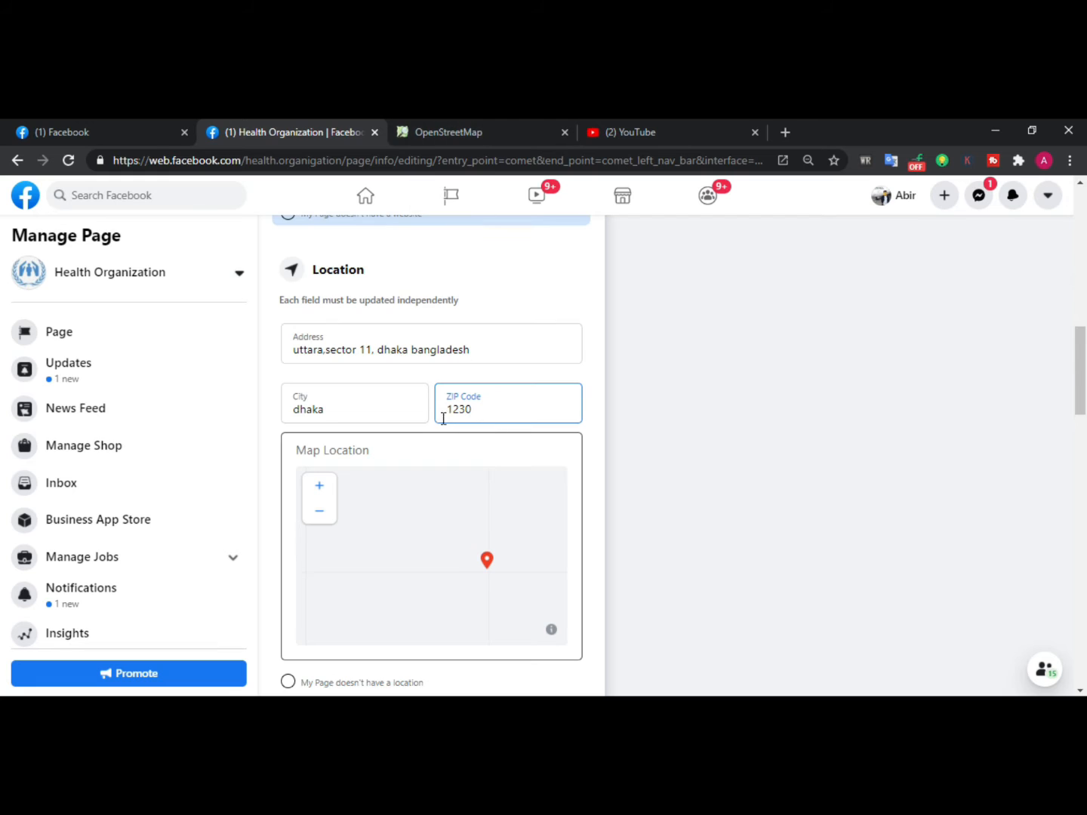
# Zoom into the map and drag it to adjust the page's map location
pyautogui.scroll(-2, 441, 415)
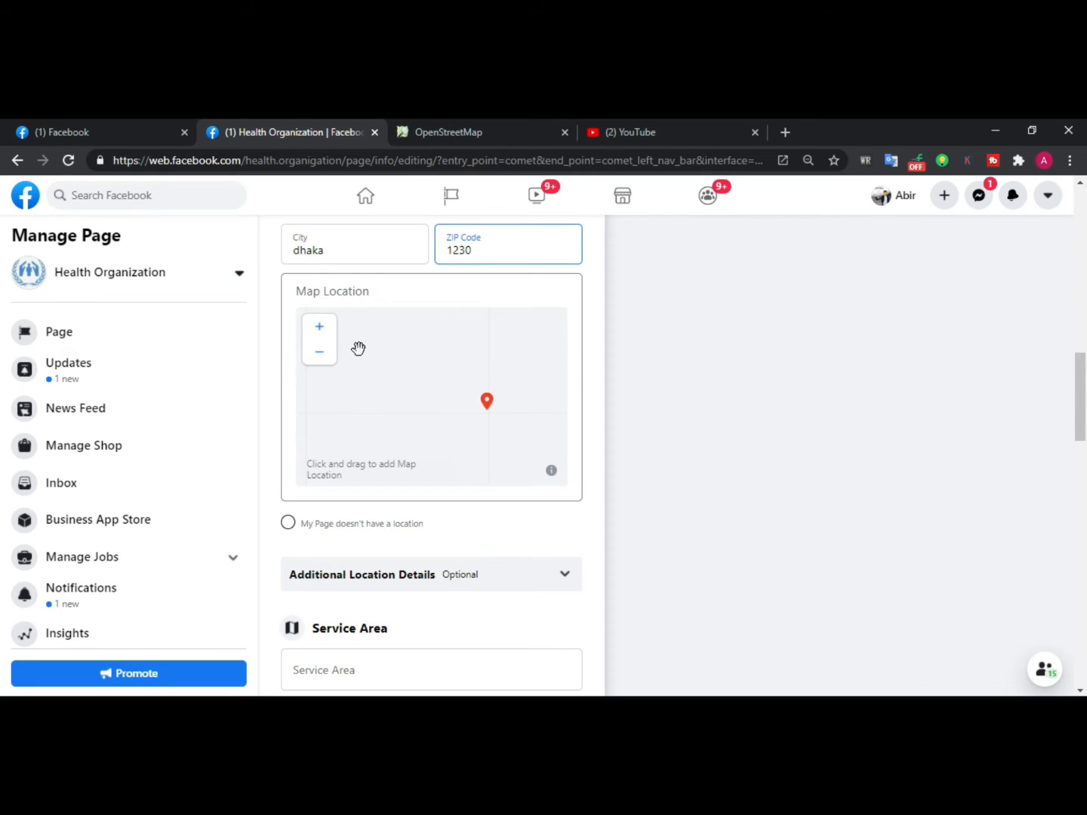
pyautogui.click(317, 329)
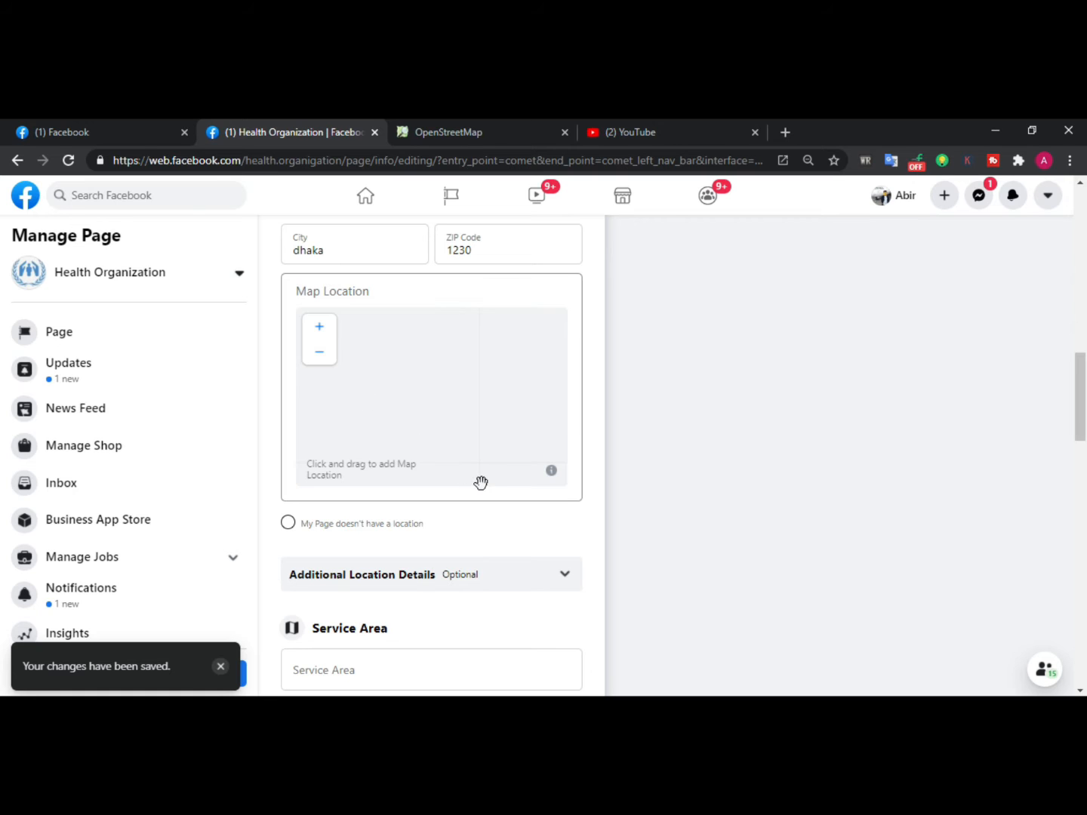
pyautogui.moveTo(477, 481); pyautogui.dragTo(350, 478)
pyautogui.scroll(-5, 344, 548)
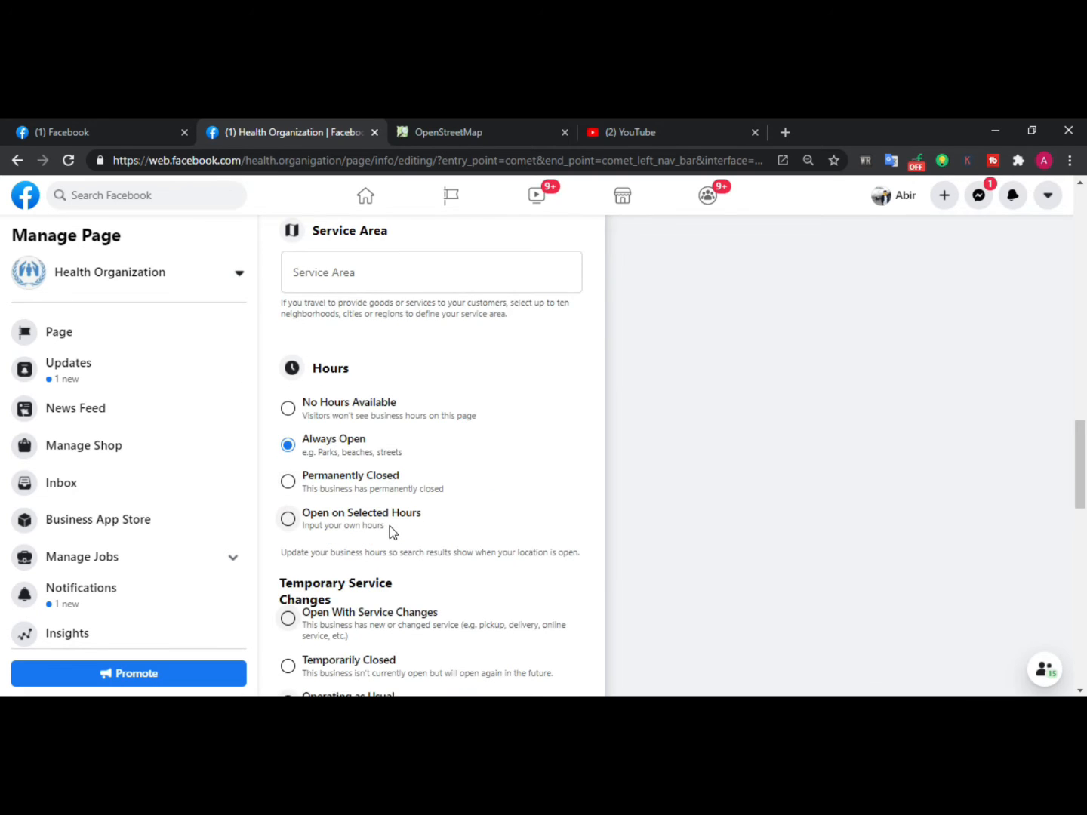
pyautogui.scroll(3, 389, 527)
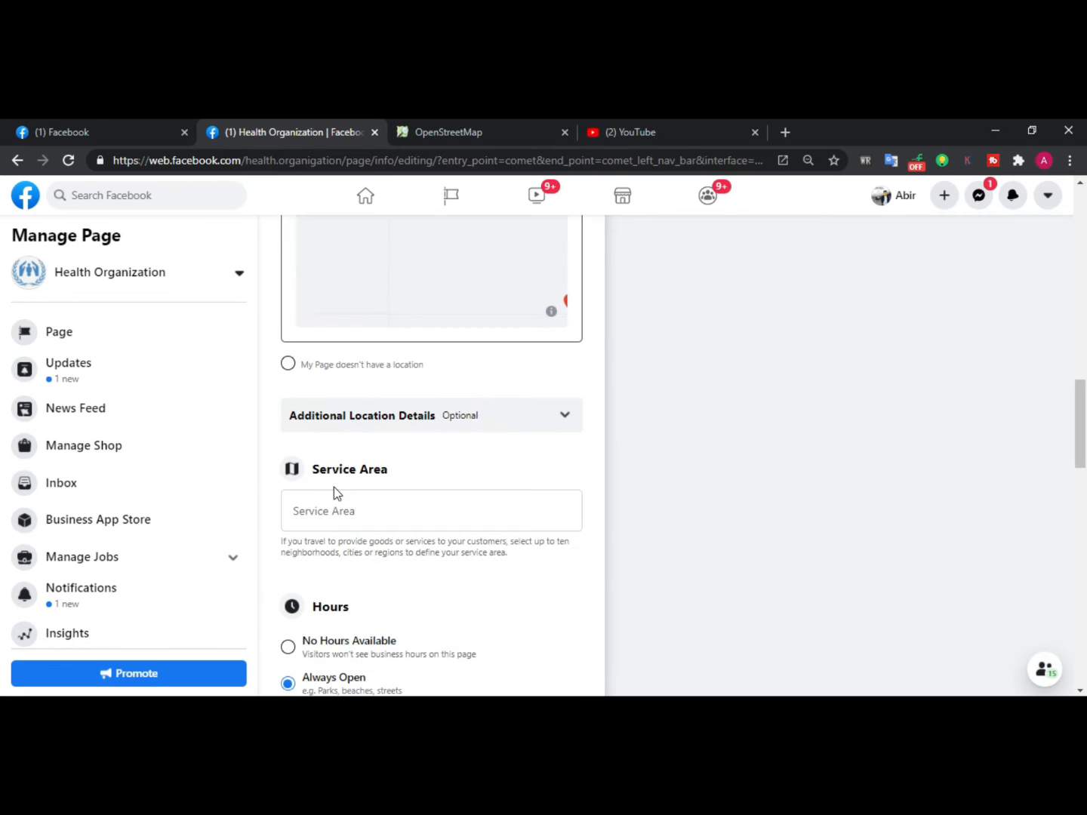
# Try to enter gulsan 1, badda, uttara, mirpur and another area as the page's service area
pyautogui.click(372, 519)
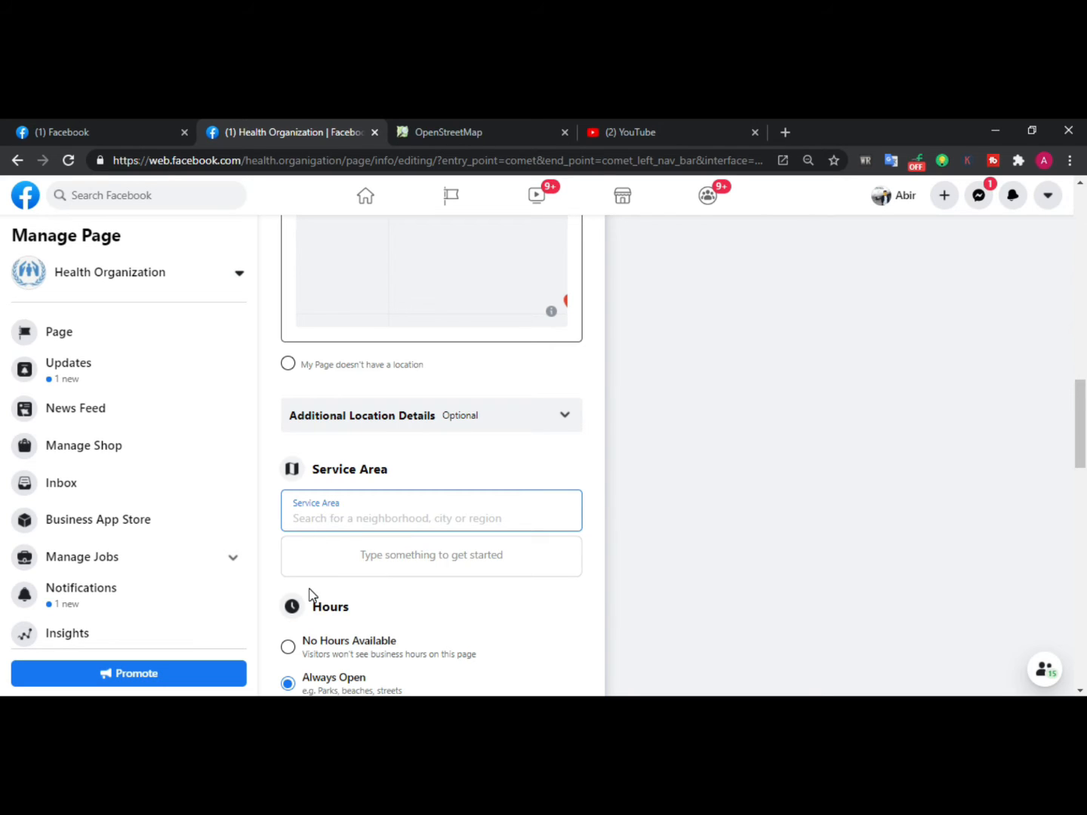
pyautogui.click(469, 470)
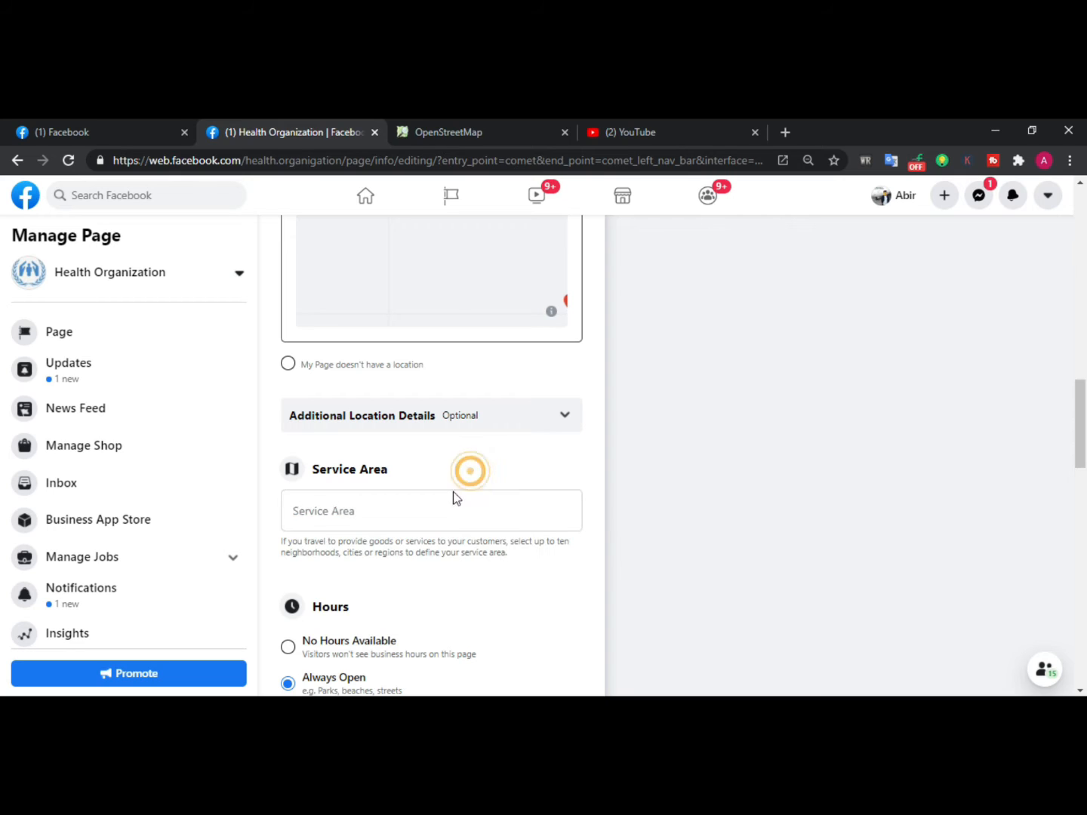
pyautogui.click(342, 520)
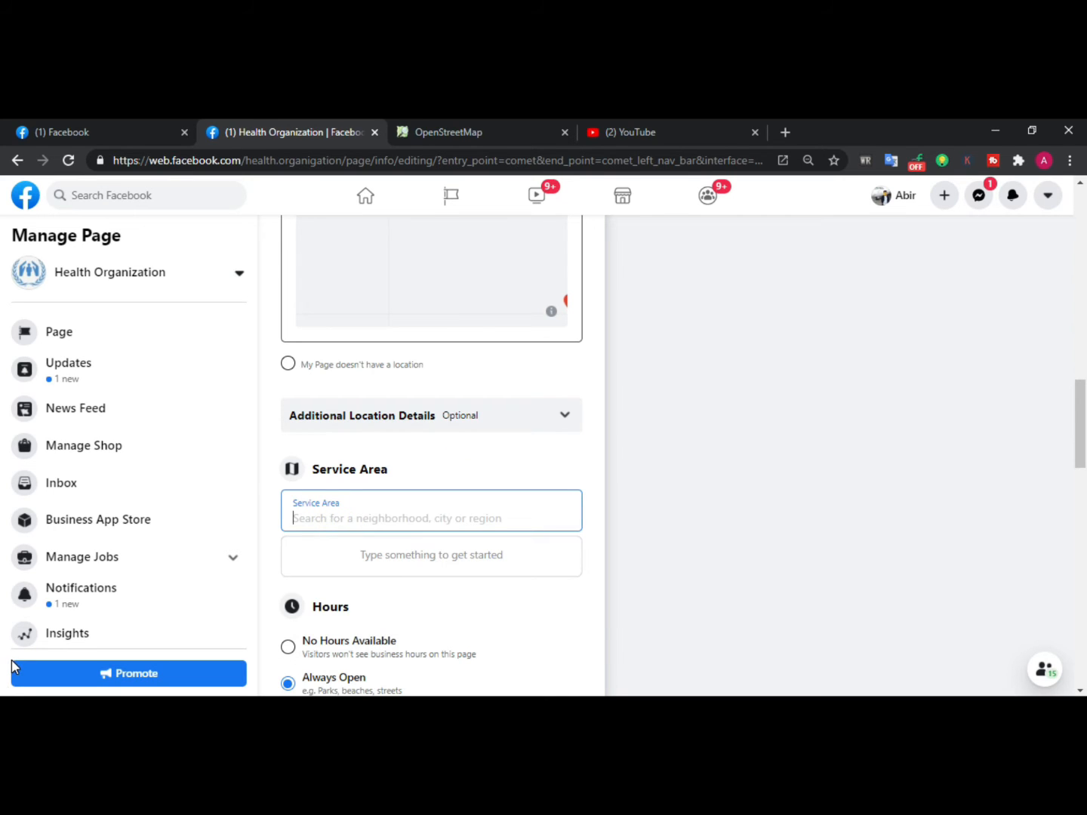
pyautogui.write('r')
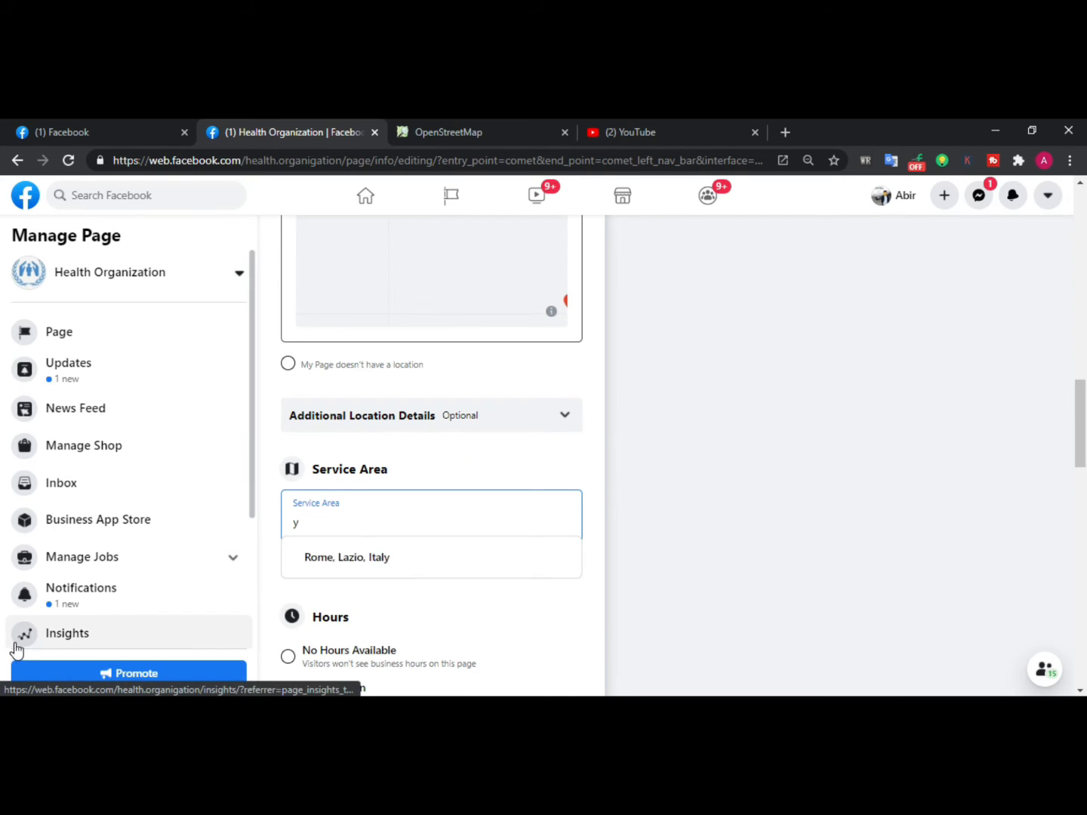
pyautogui.press('BackSpace')
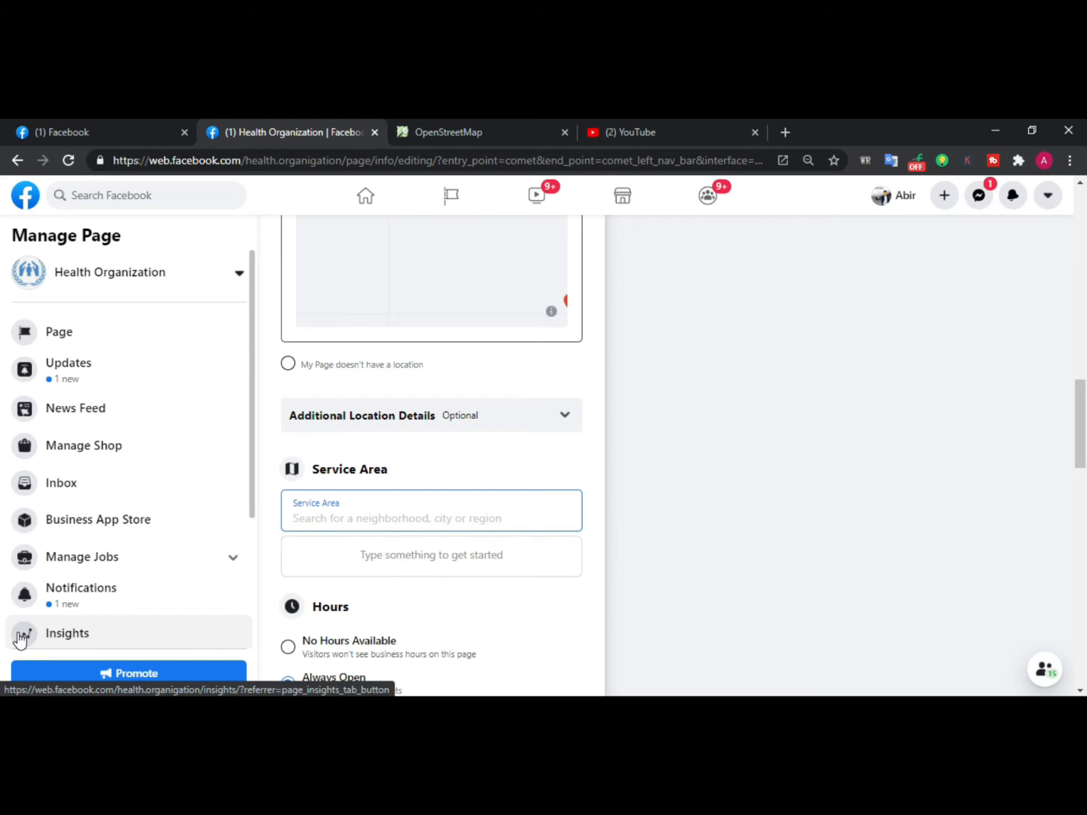
pyautogui.write('guls')
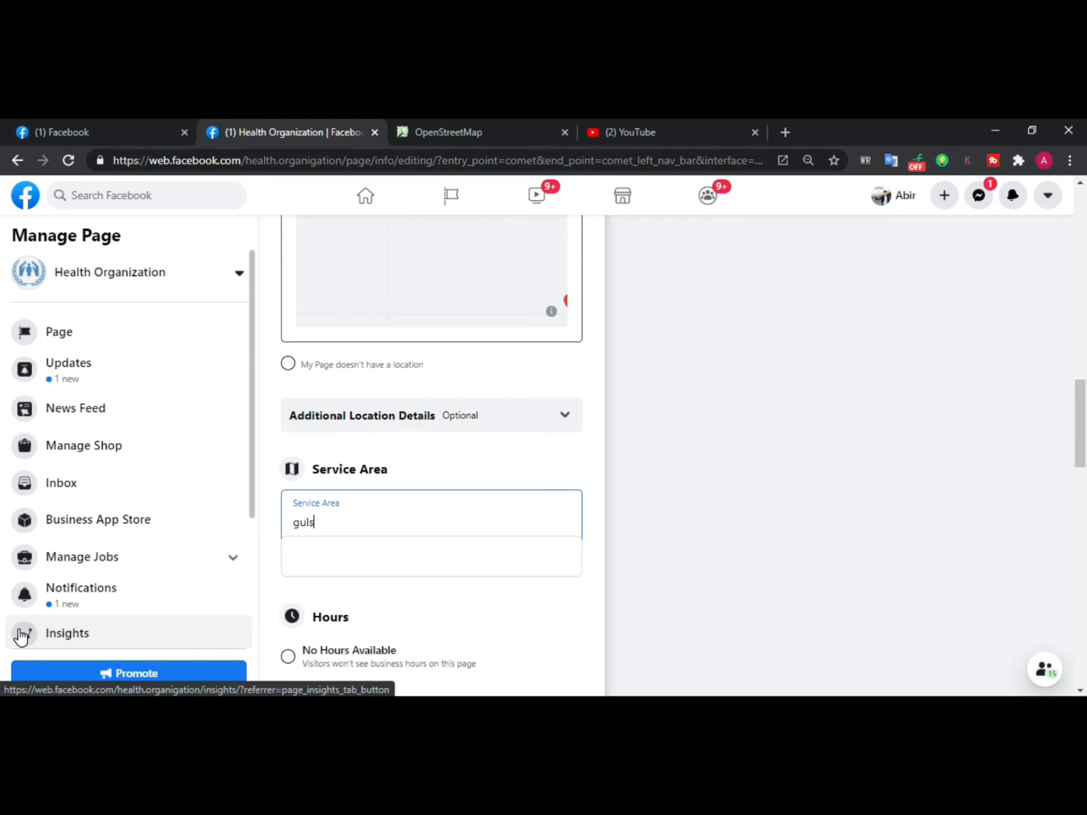
pyautogui.write('an 1')
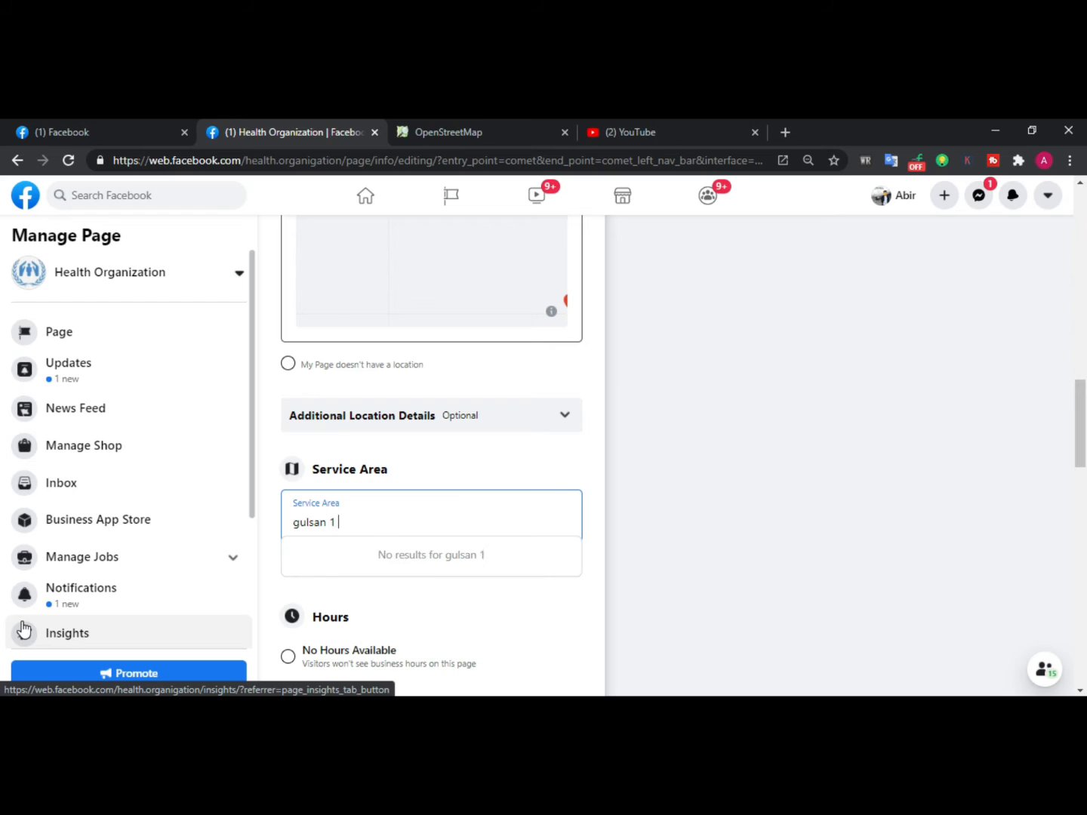
pyautogui.write(' ,')
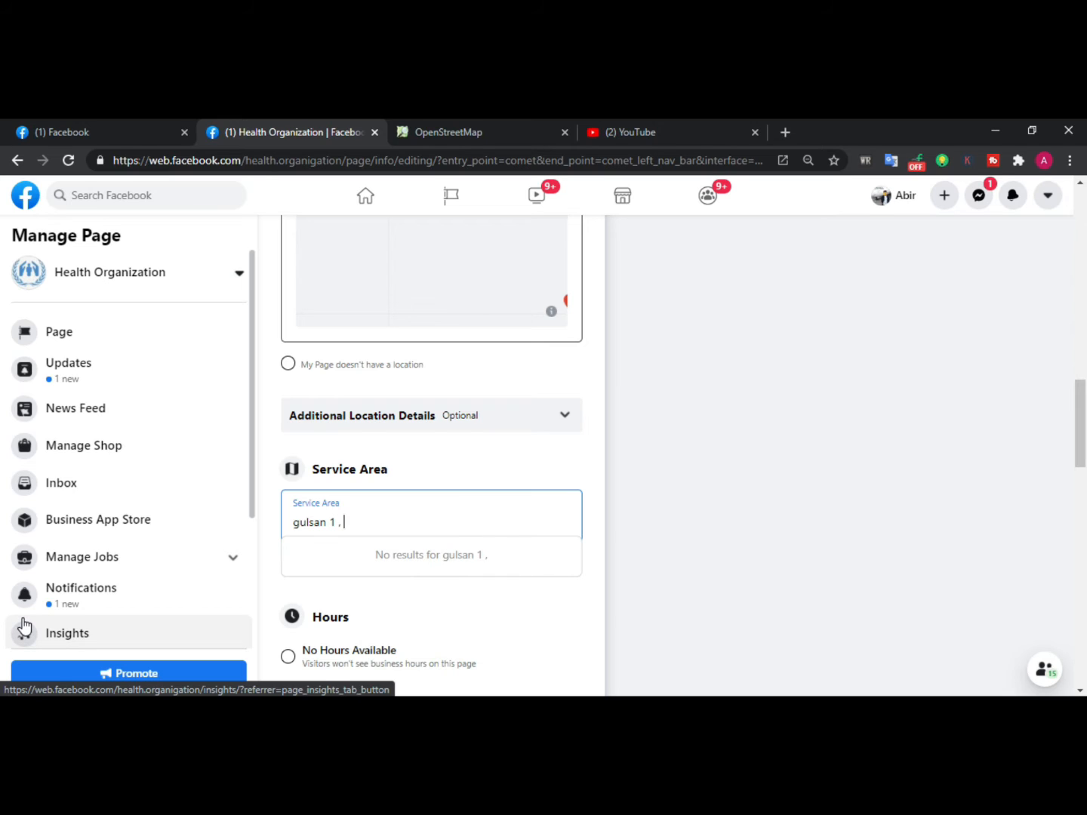
pyautogui.write(' badda')
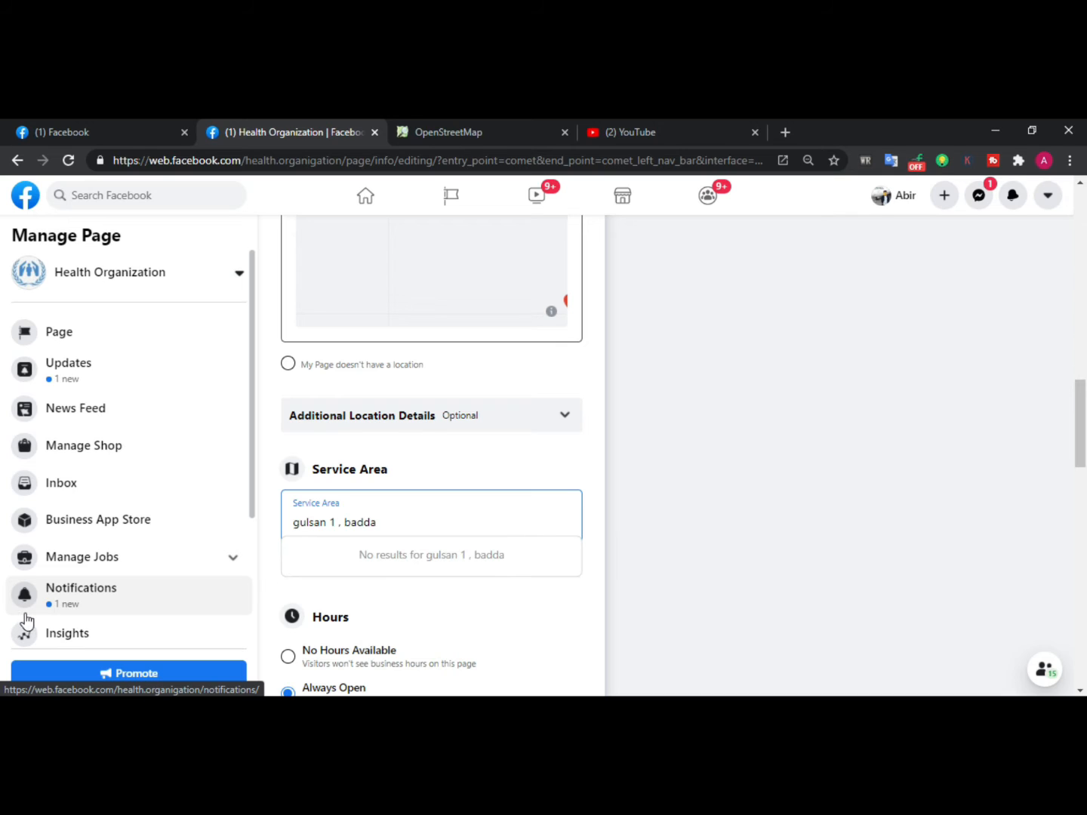
pyautogui.write(', utta')
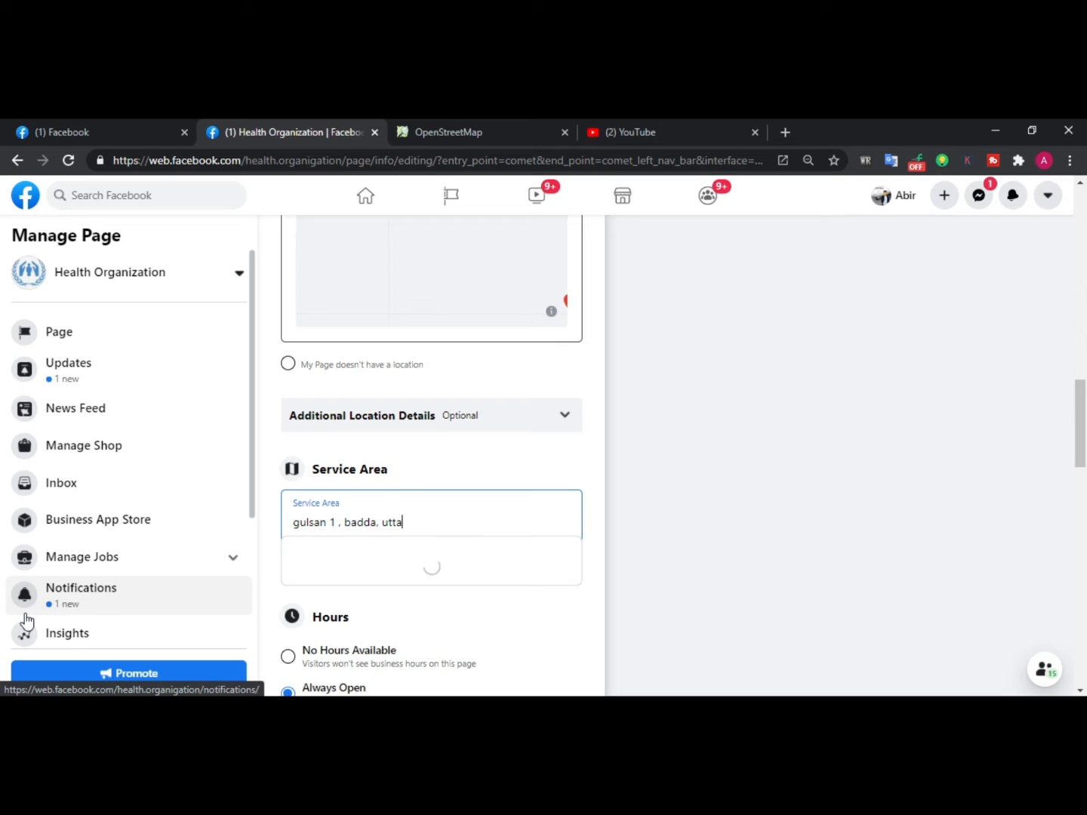
pyautogui.write('ra, ')
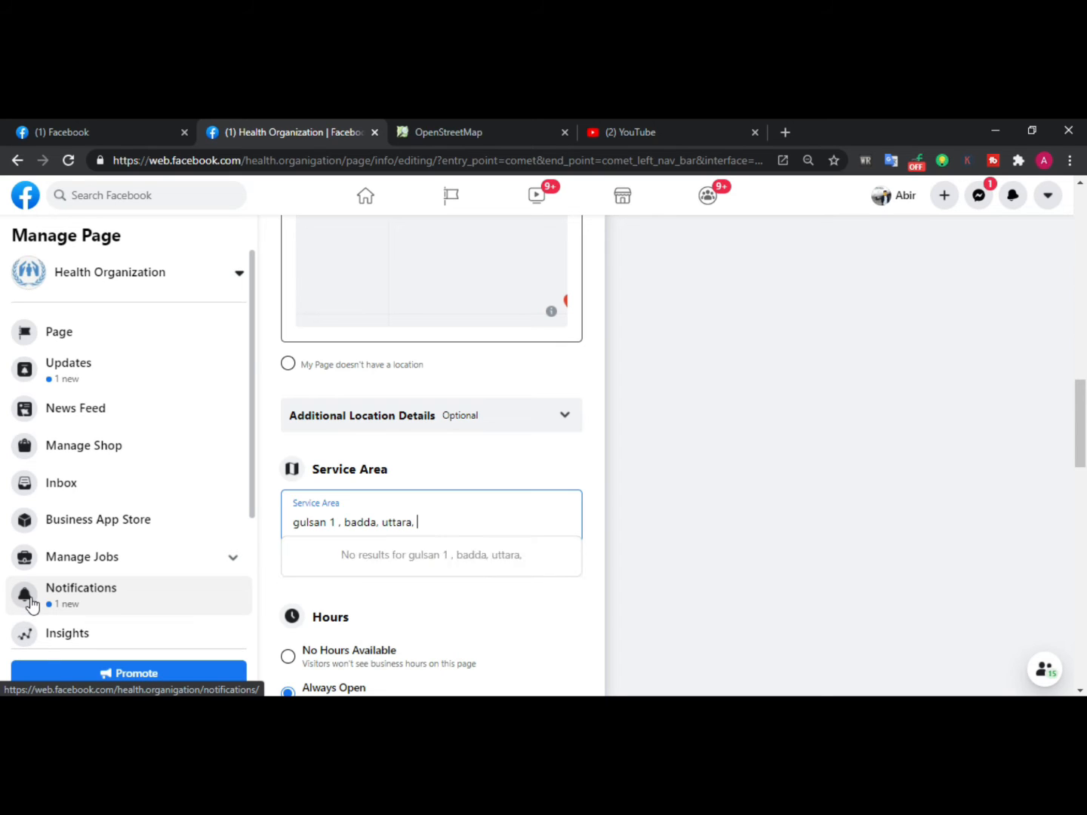
pyautogui.write('mi')
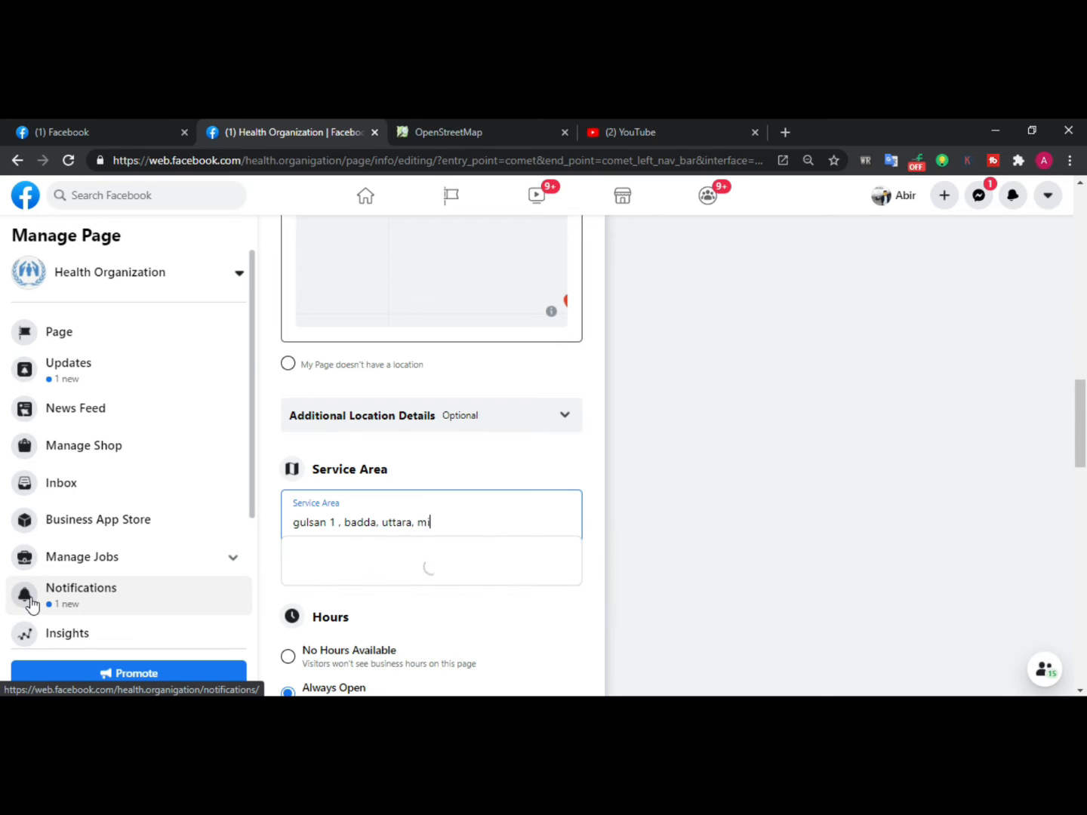
pyautogui.write('r')
pyautogui.write('pu')
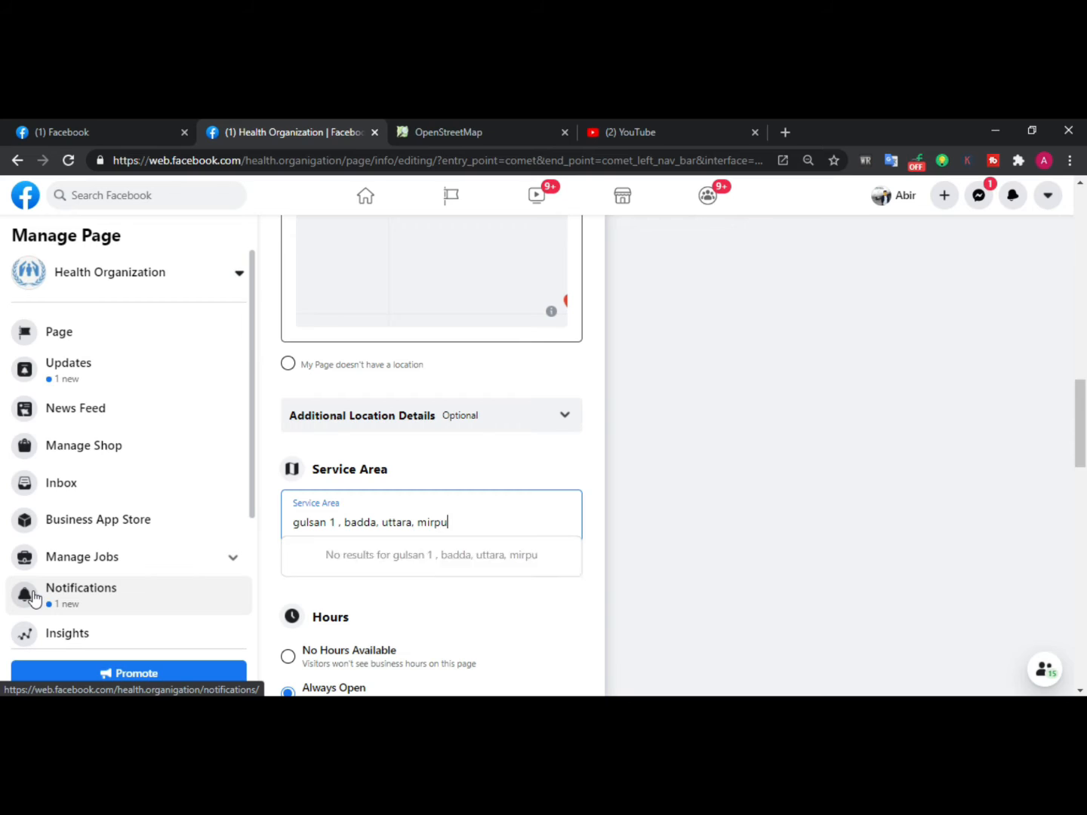
pyautogui.write('r,')
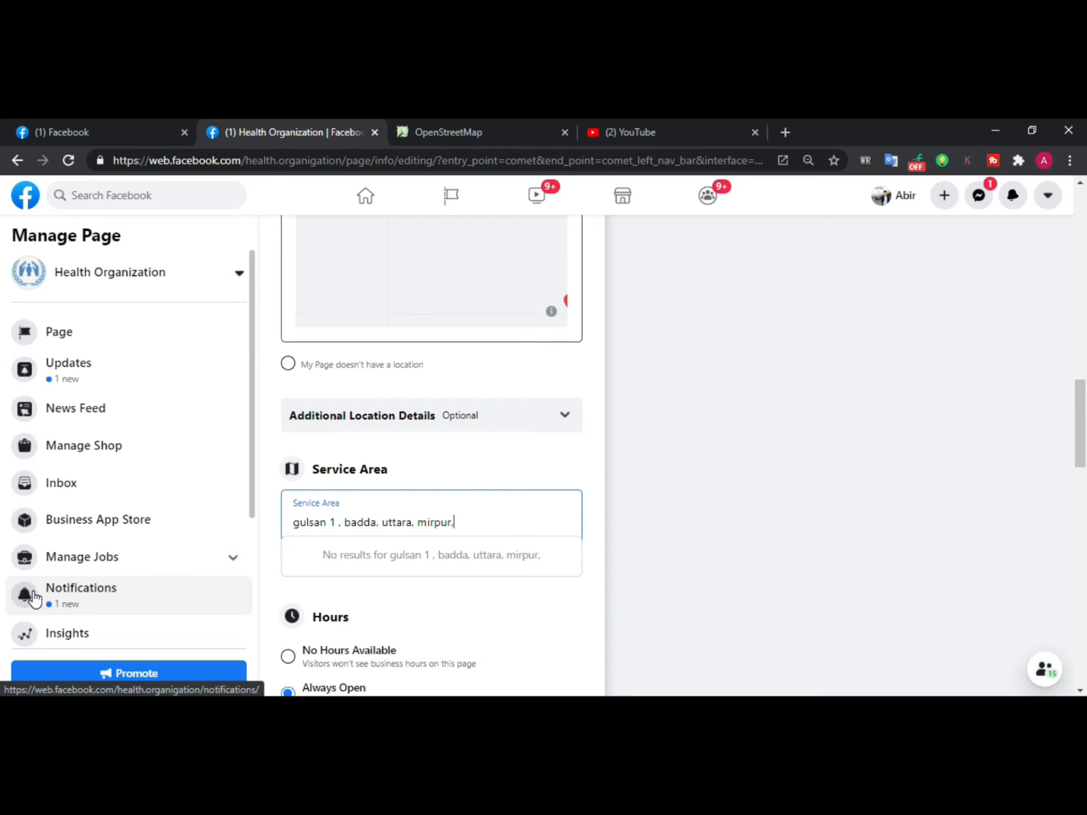
pyautogui.write(' mo')
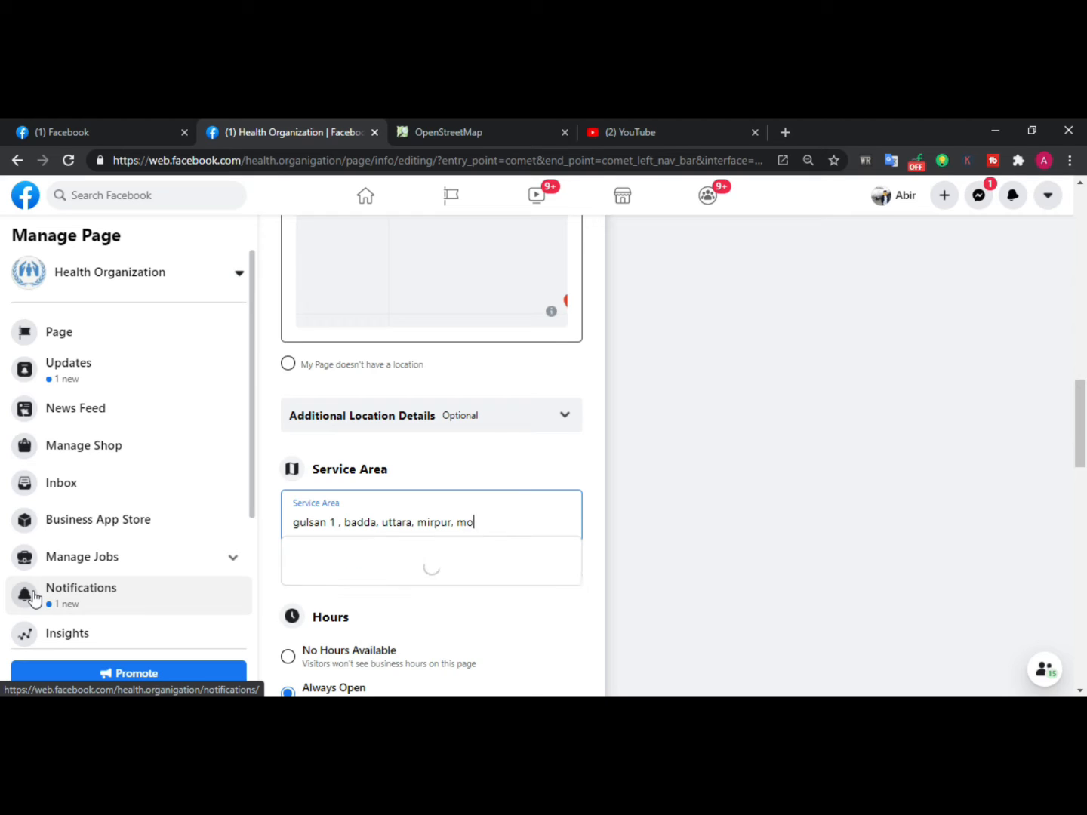
pyautogui.write('th')
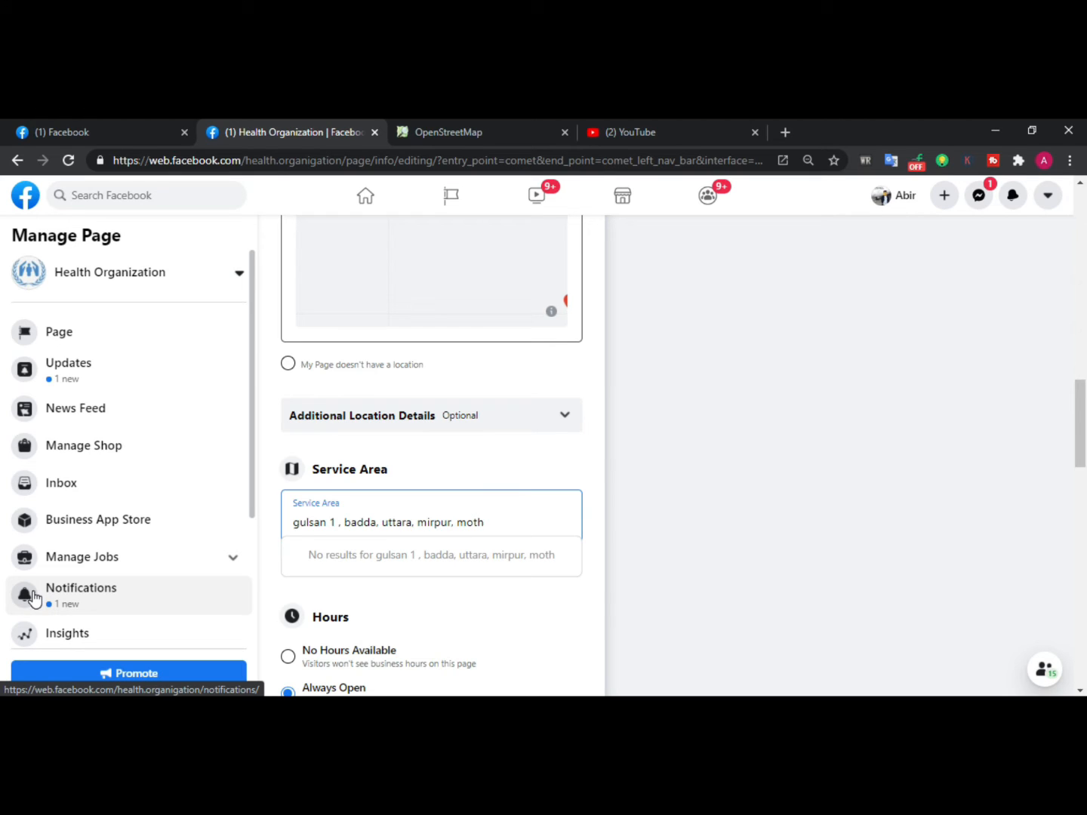
pyautogui.press('BackSpace')
pyautogui.write('i')
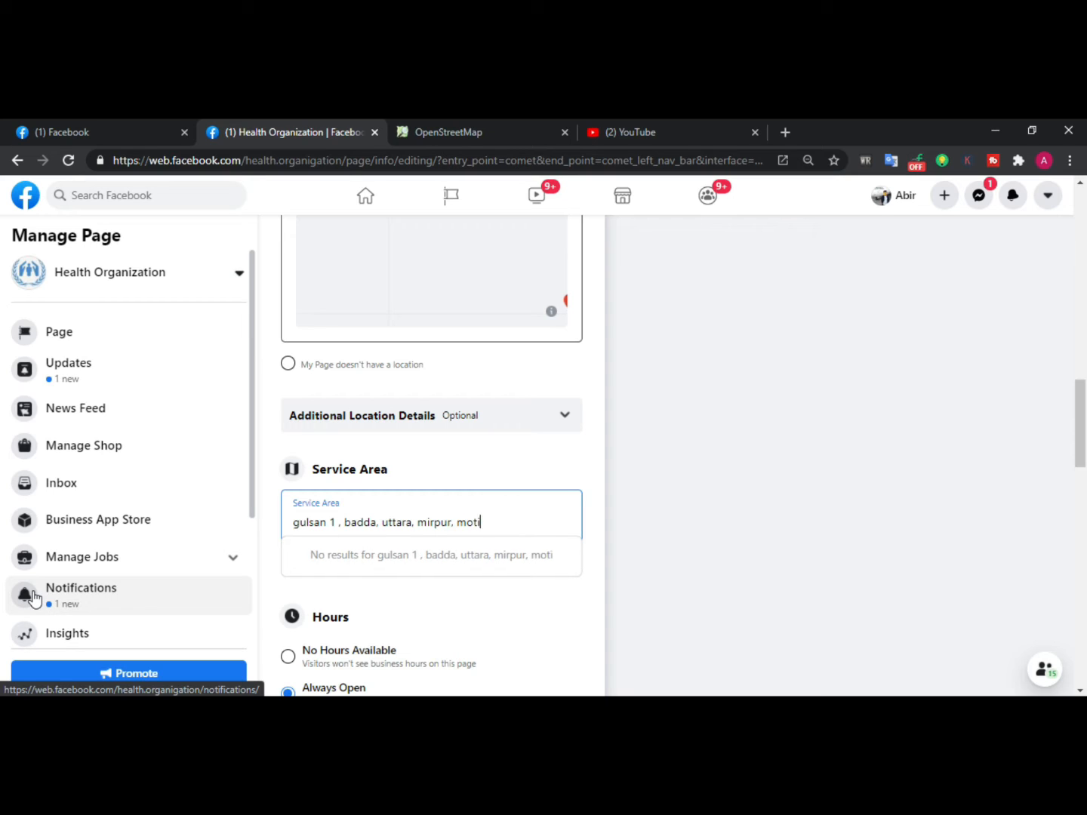
pyautogui.write('zhw')
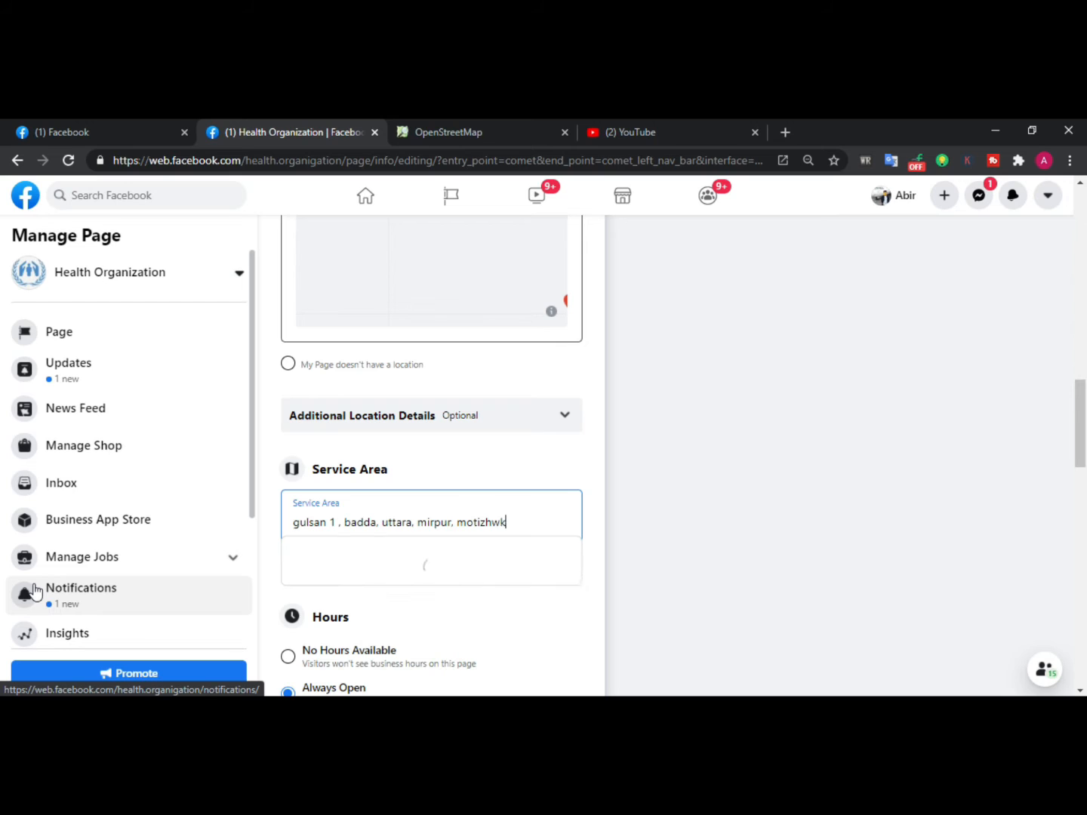
pyautogui.press('BackSpace')
pyautogui.write('el')
pyautogui.press('Return')
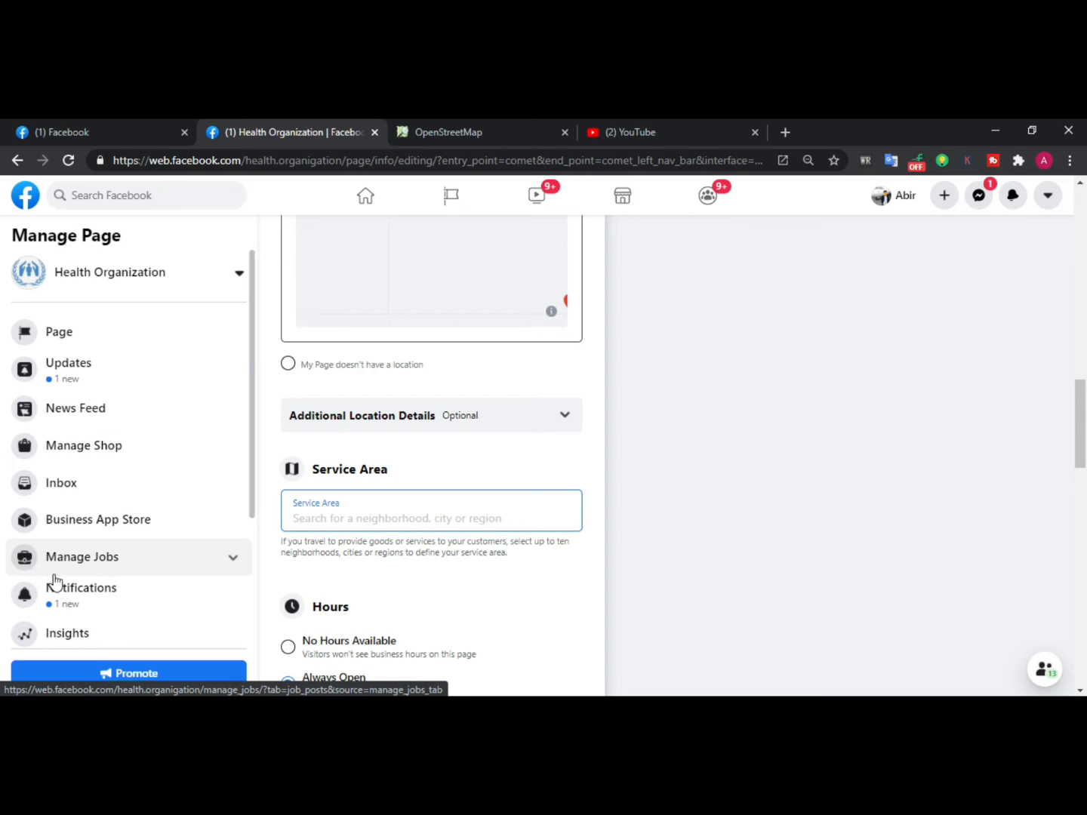
# Enter uttara, mirpur, badda, savar as the page's service area
pyautogui.write('uttara')
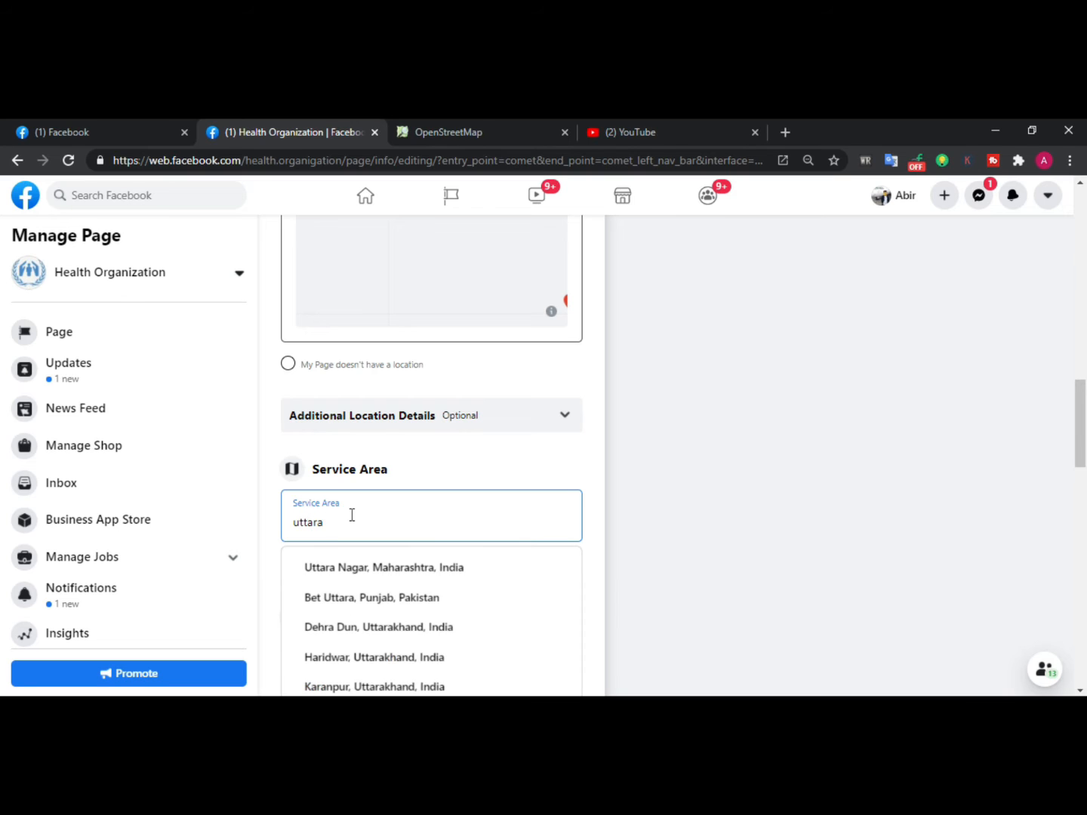
pyautogui.write(', mi')
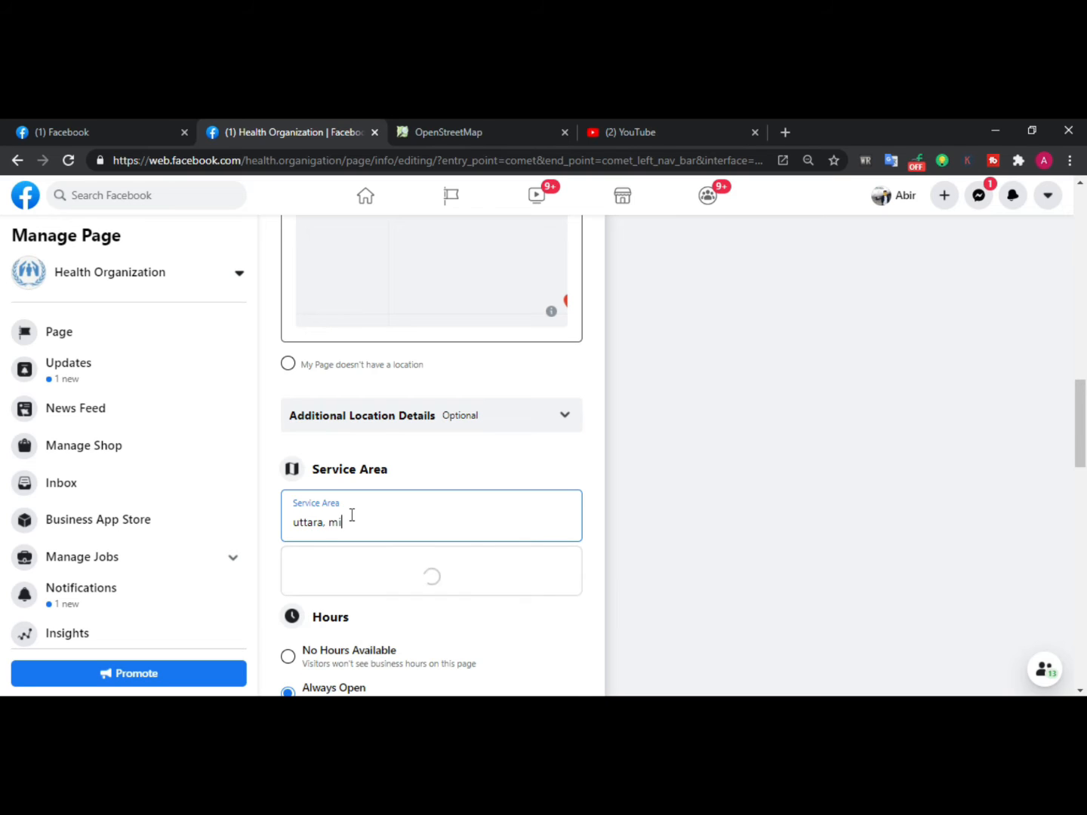
pyautogui.write('rpur.')
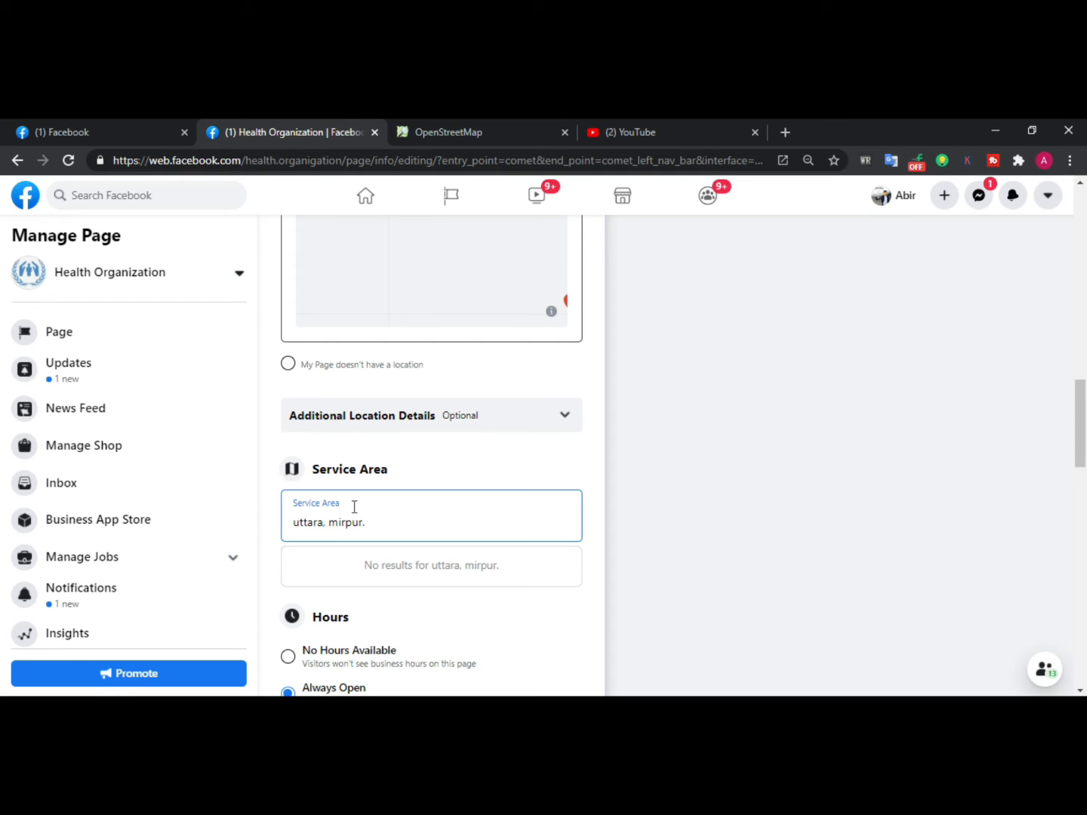
pyautogui.press('BackSpace')
pyautogui.write(',')
pyautogui.write(' badda')
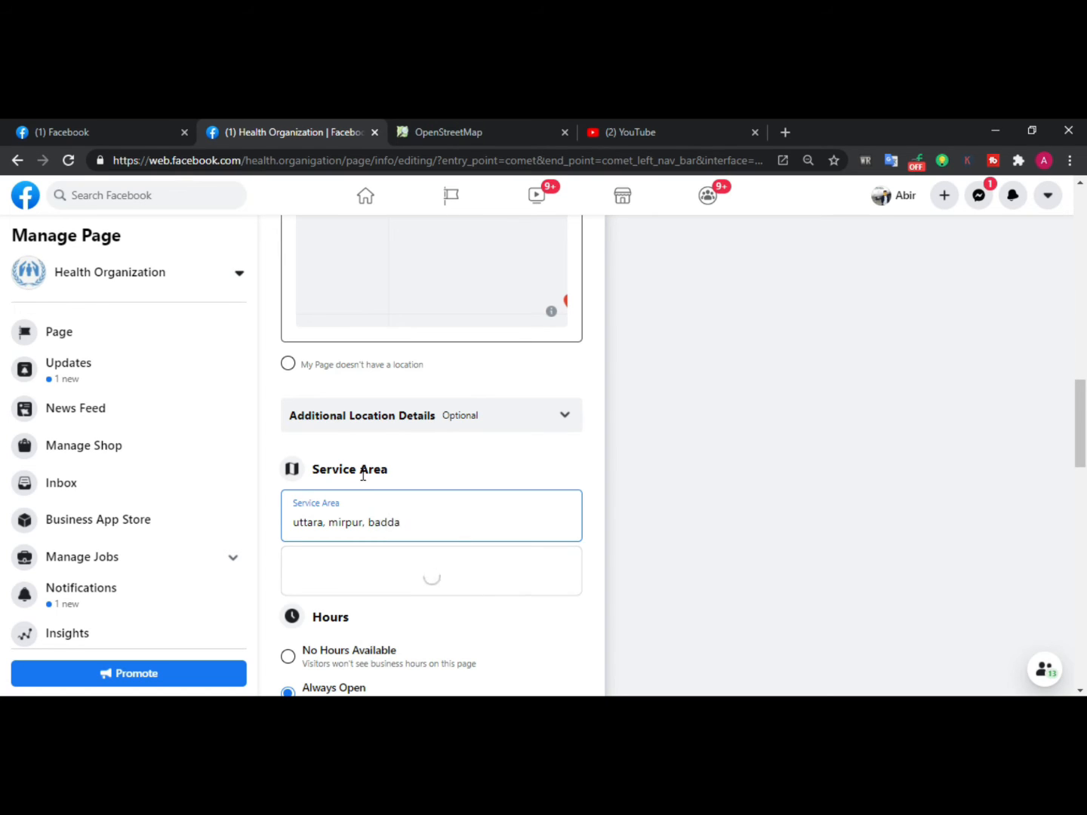
pyautogui.write(', savar ')
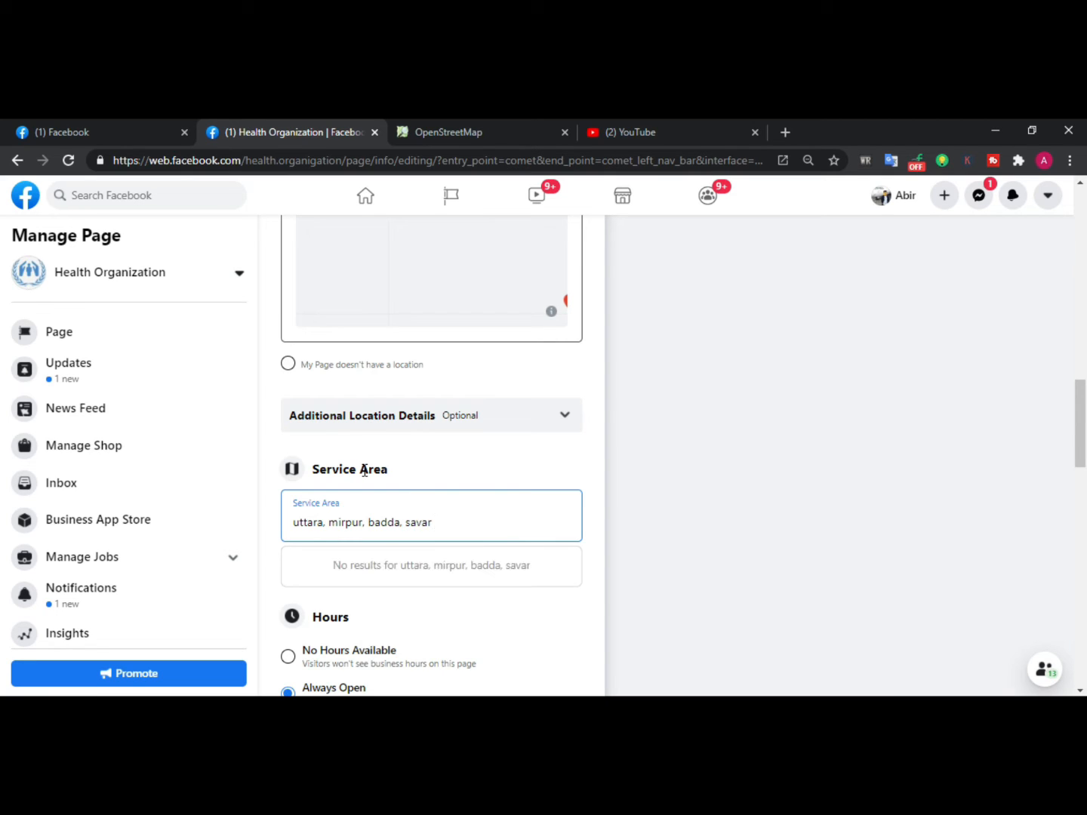
pyautogui.write(',')
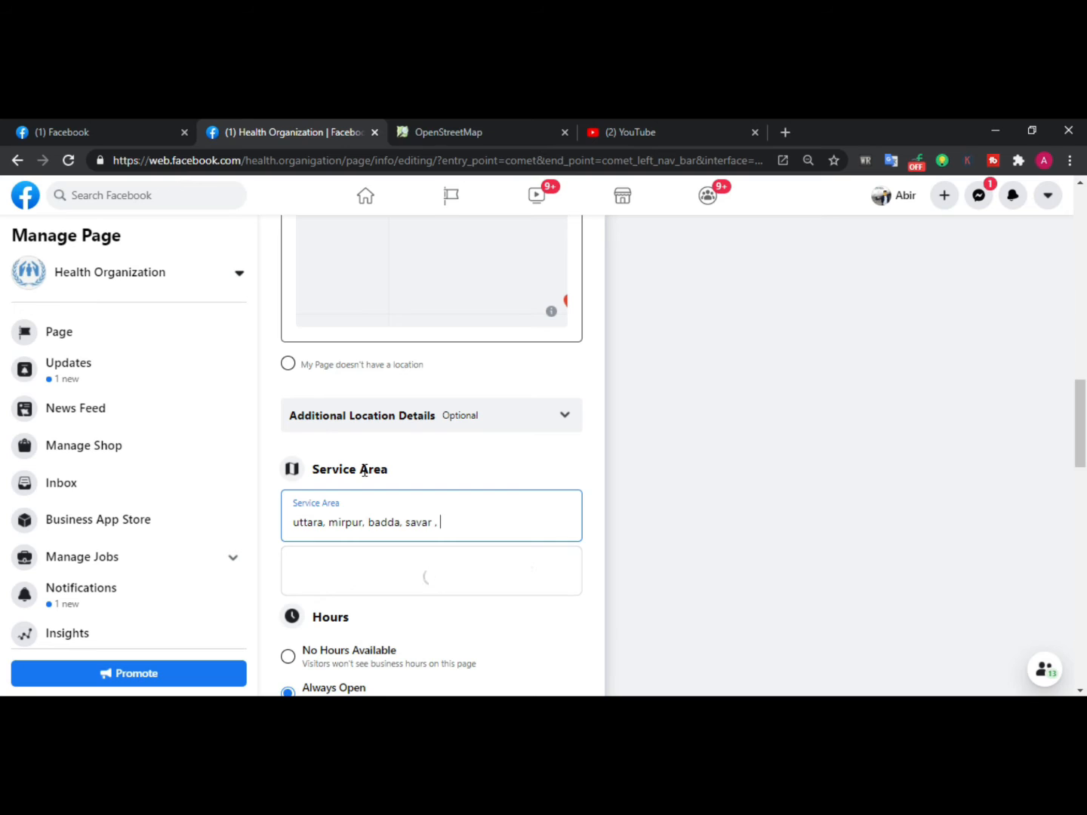
pyautogui.press('BackSpace')
pyautogui.press('BackSpace')
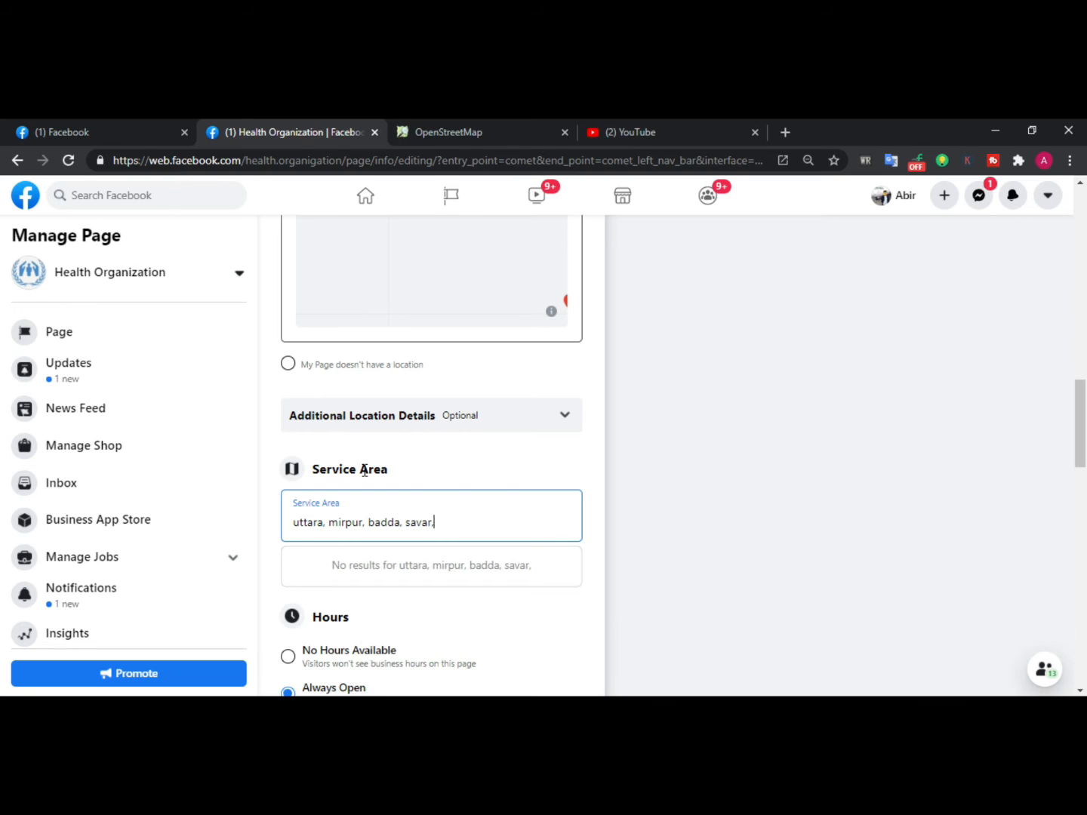
pyautogui.write(',')
pyautogui.scroll(-1, 408, 596)
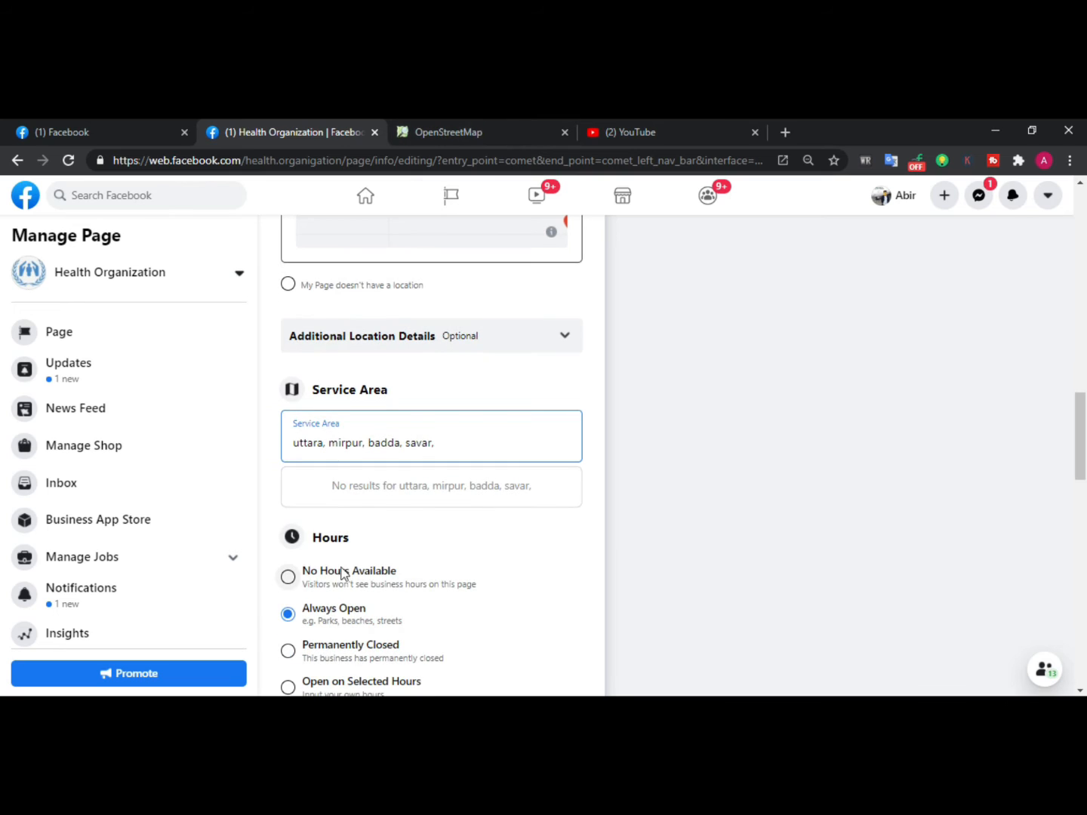
pyautogui.scroll(-2, 340, 581)
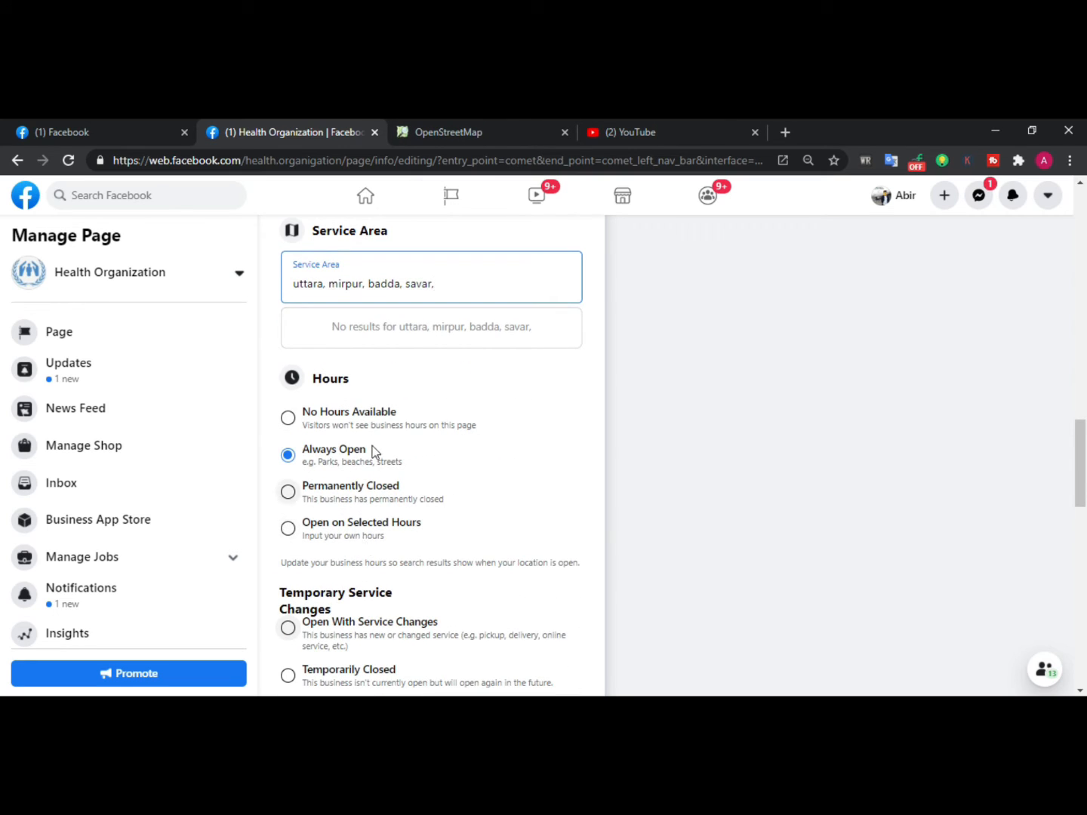
pyautogui.click(380, 404)
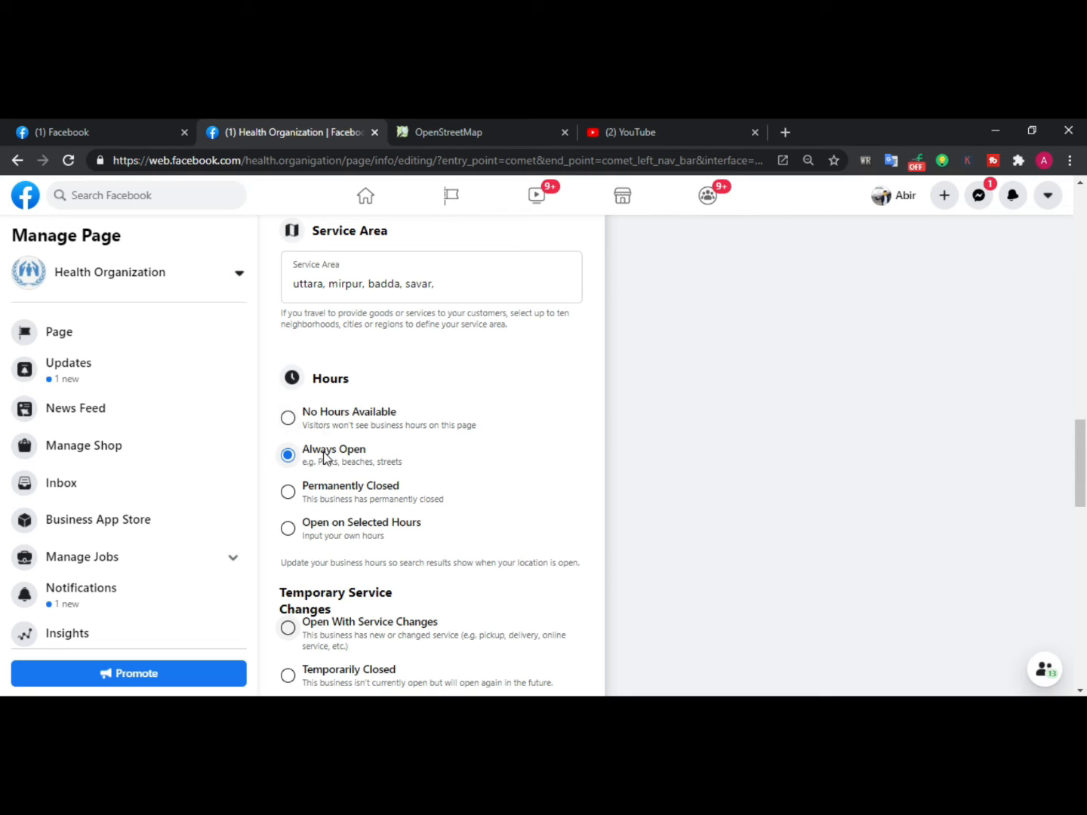
pyautogui.scroll(-1, 323, 456)
pyautogui.click(327, 383)
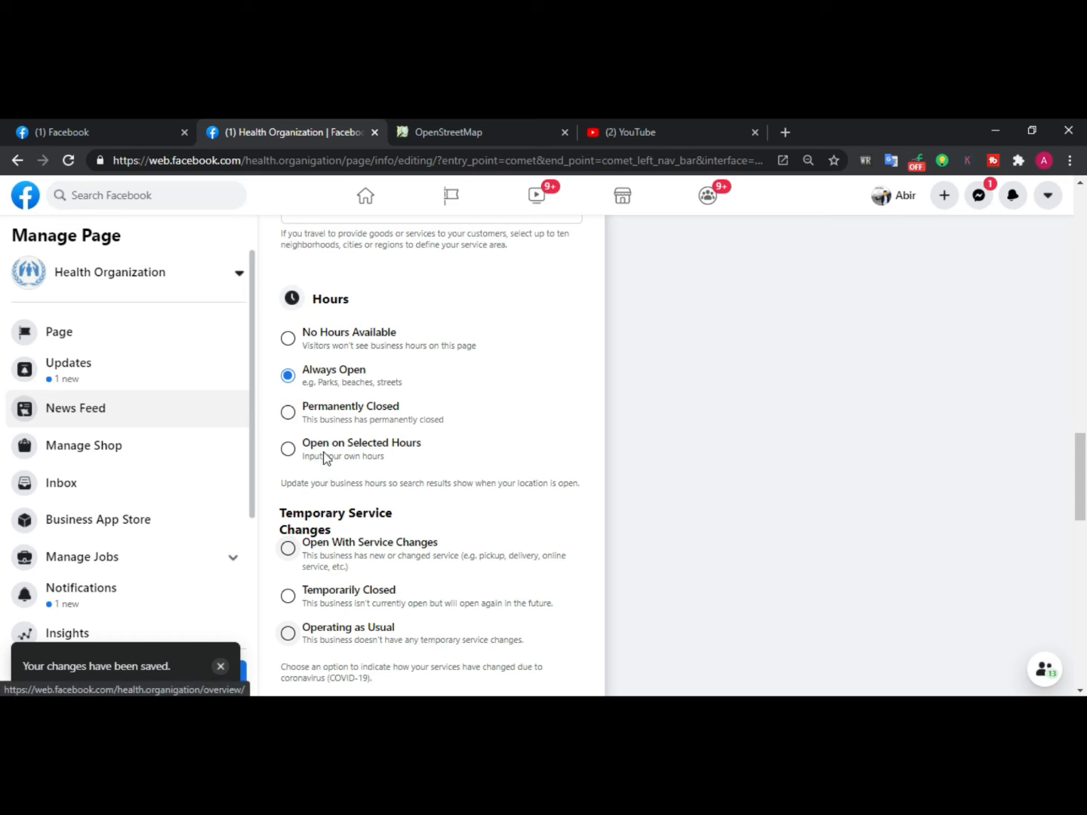
pyautogui.click(351, 332)
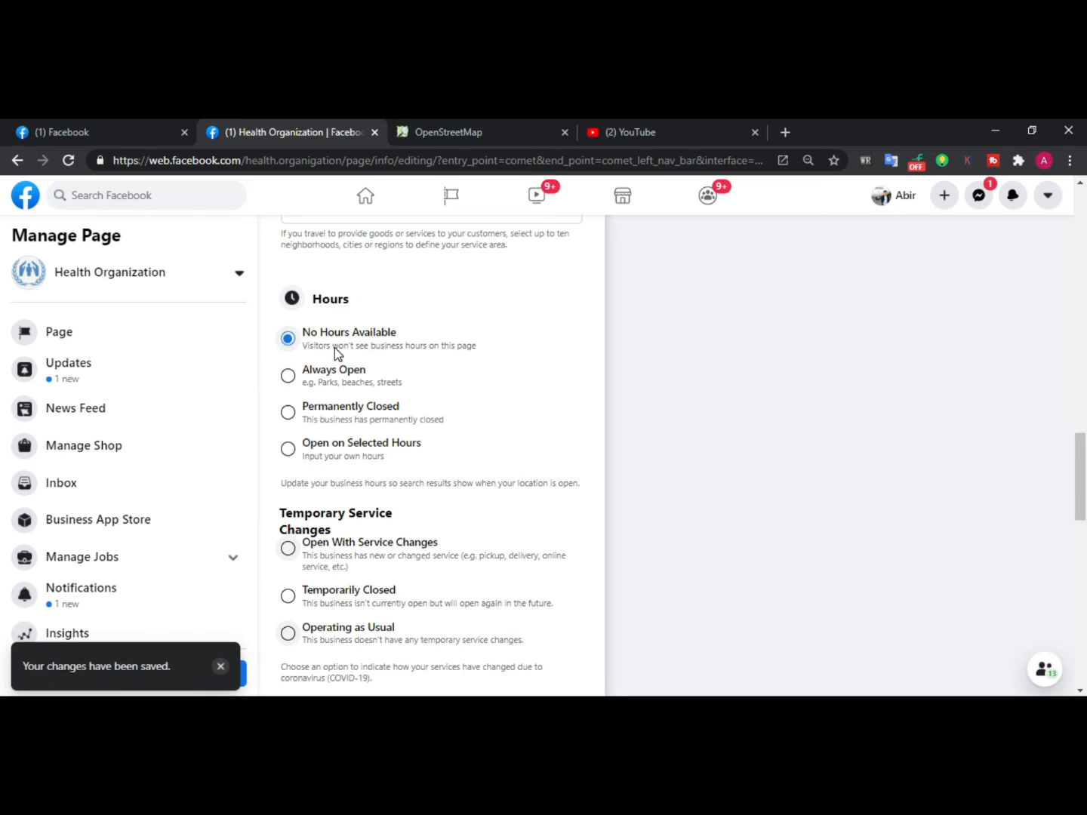
pyautogui.click(370, 377)
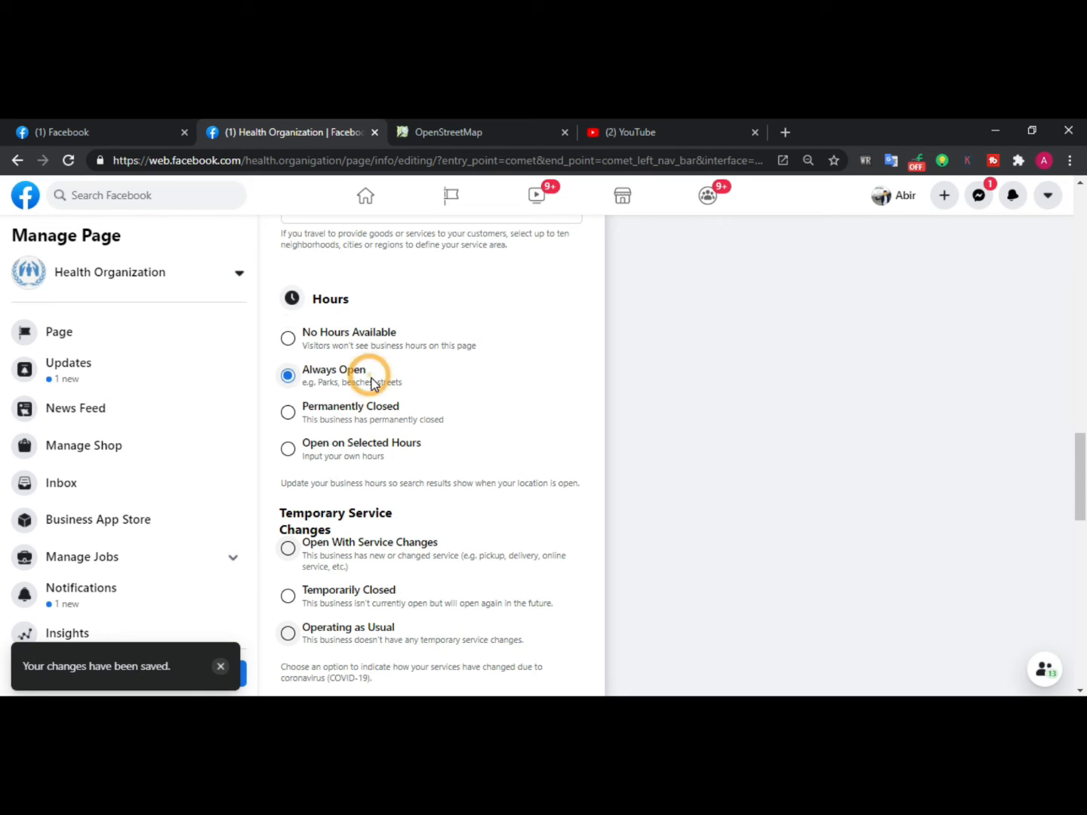
# Set the page's hours option to Open on Selected Hours
pyautogui.scroll(-1, 371, 377)
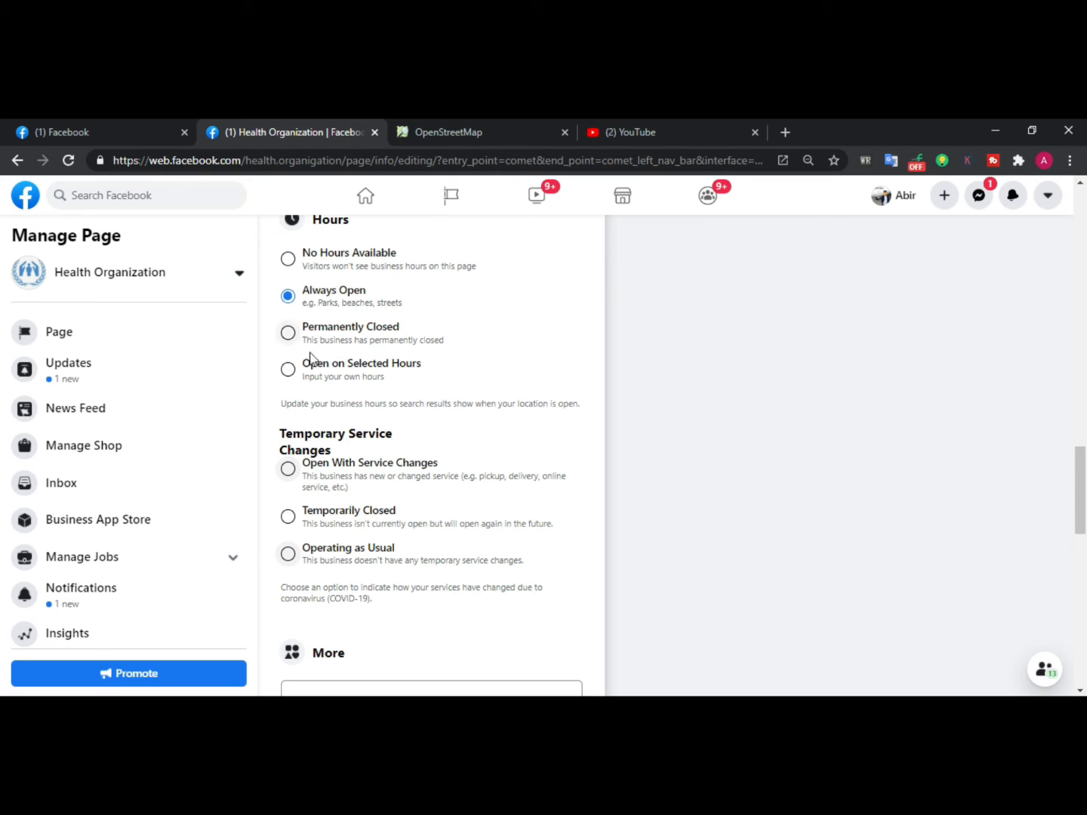
pyautogui.click(289, 370)
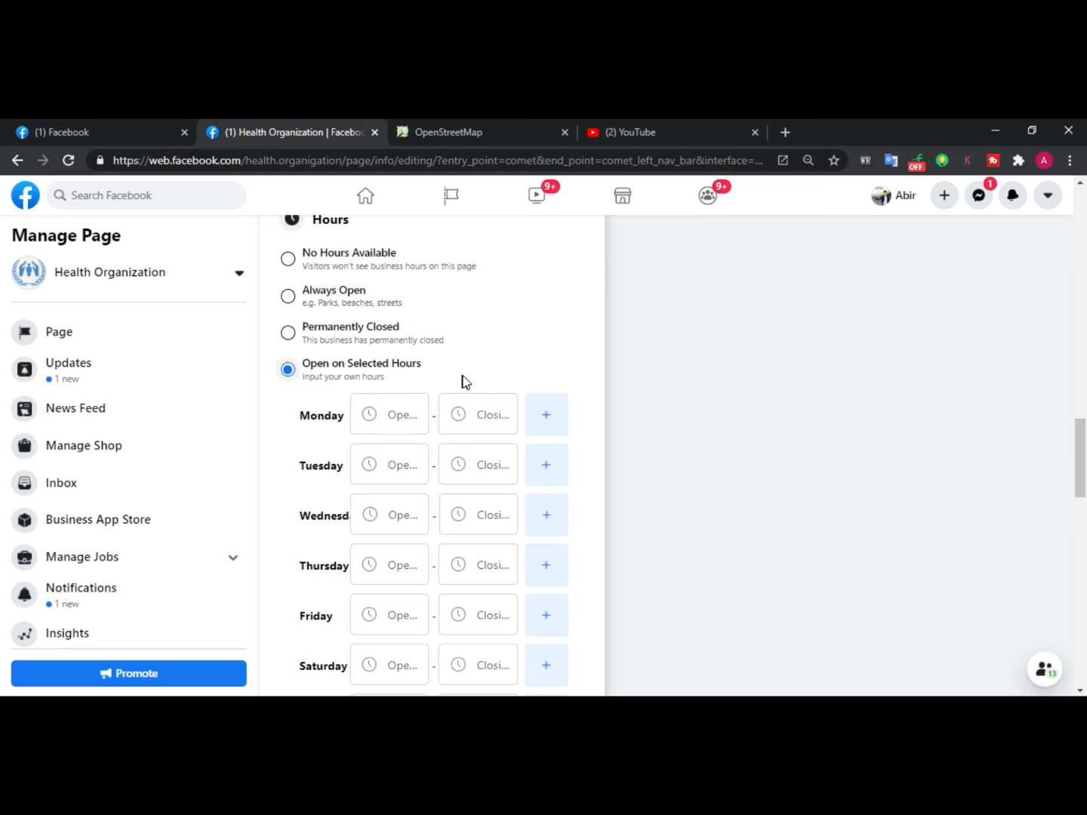
pyautogui.scroll(-1, 390, 407)
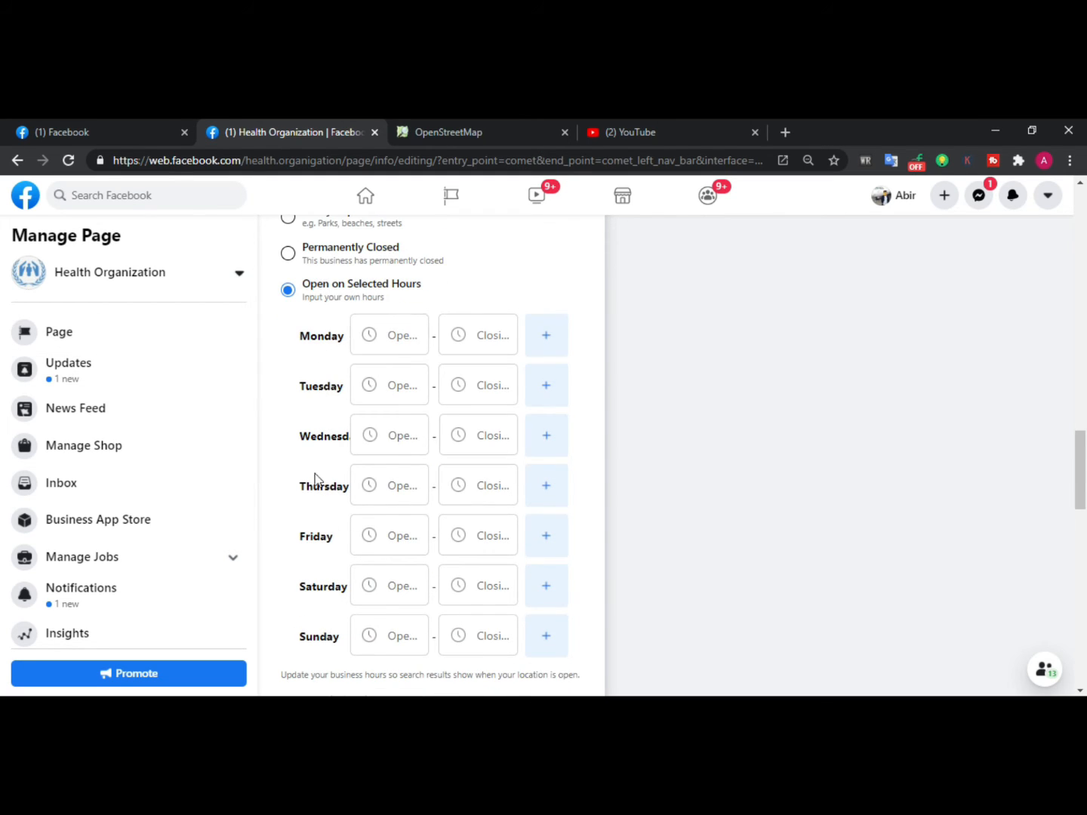
pyautogui.scroll(-3, 403, 579)
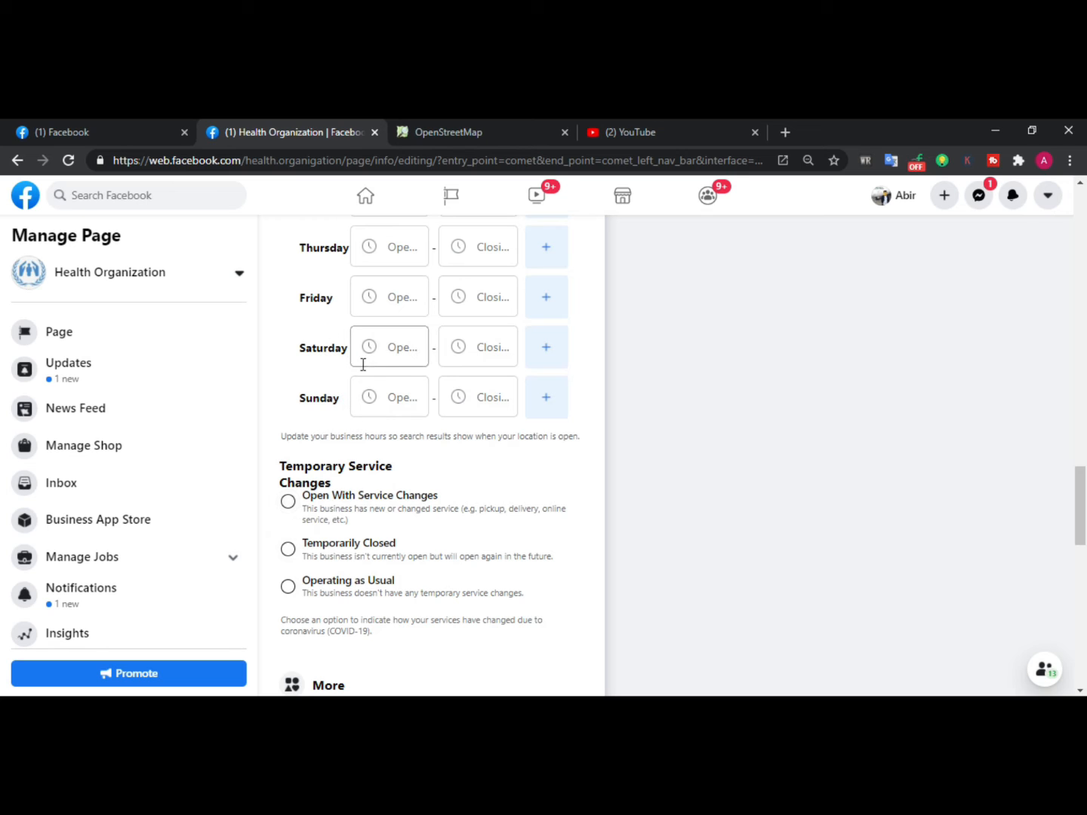
pyautogui.scroll(1, 407, 376)
pyautogui.scroll(4, 397, 491)
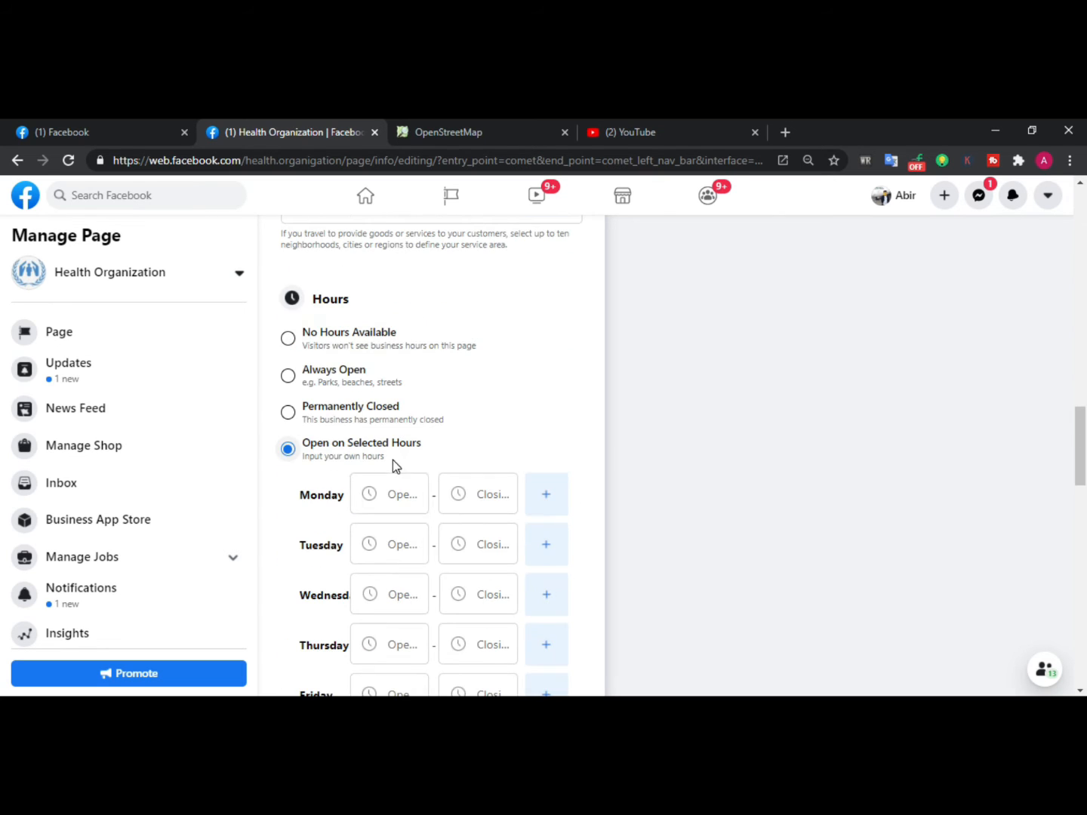
pyautogui.scroll(-1, 401, 509)
pyautogui.scroll(3, 403, 512)
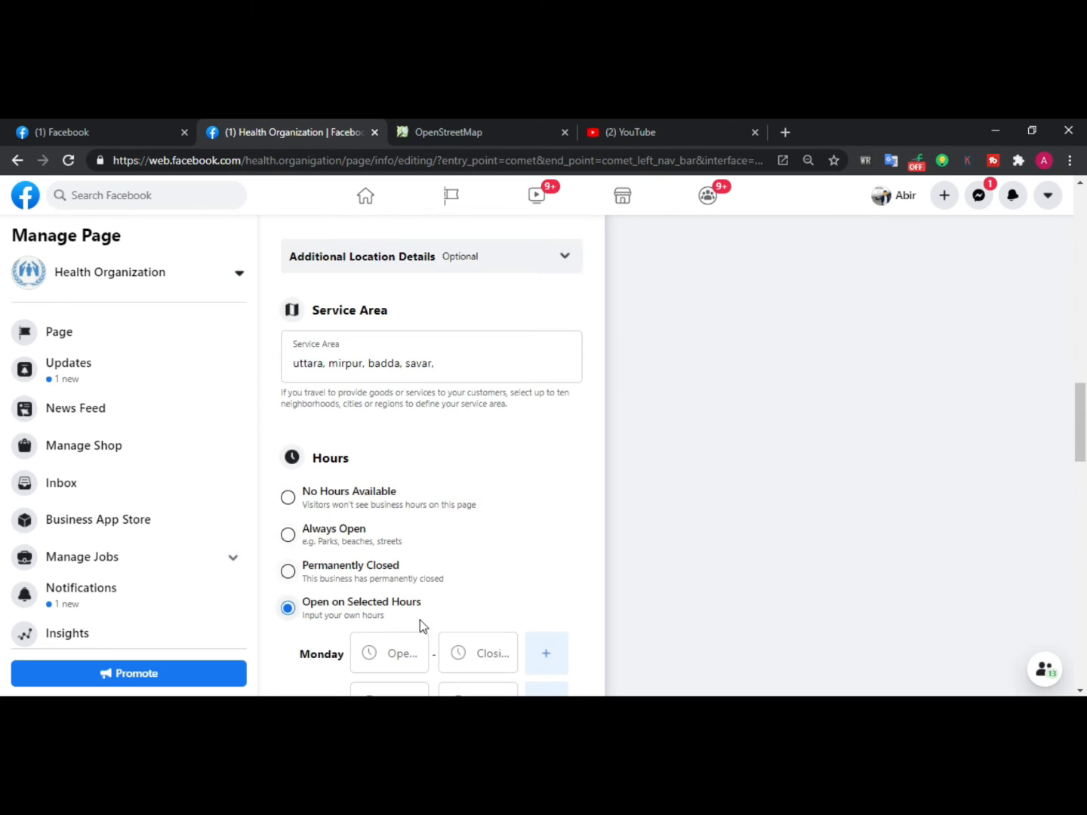
pyautogui.scroll(-2, 423, 626)
# Try to set Monday's opening time to 8:30 AM
pyautogui.click(418, 507)
pyautogui.scroll(-1, 420, 502)
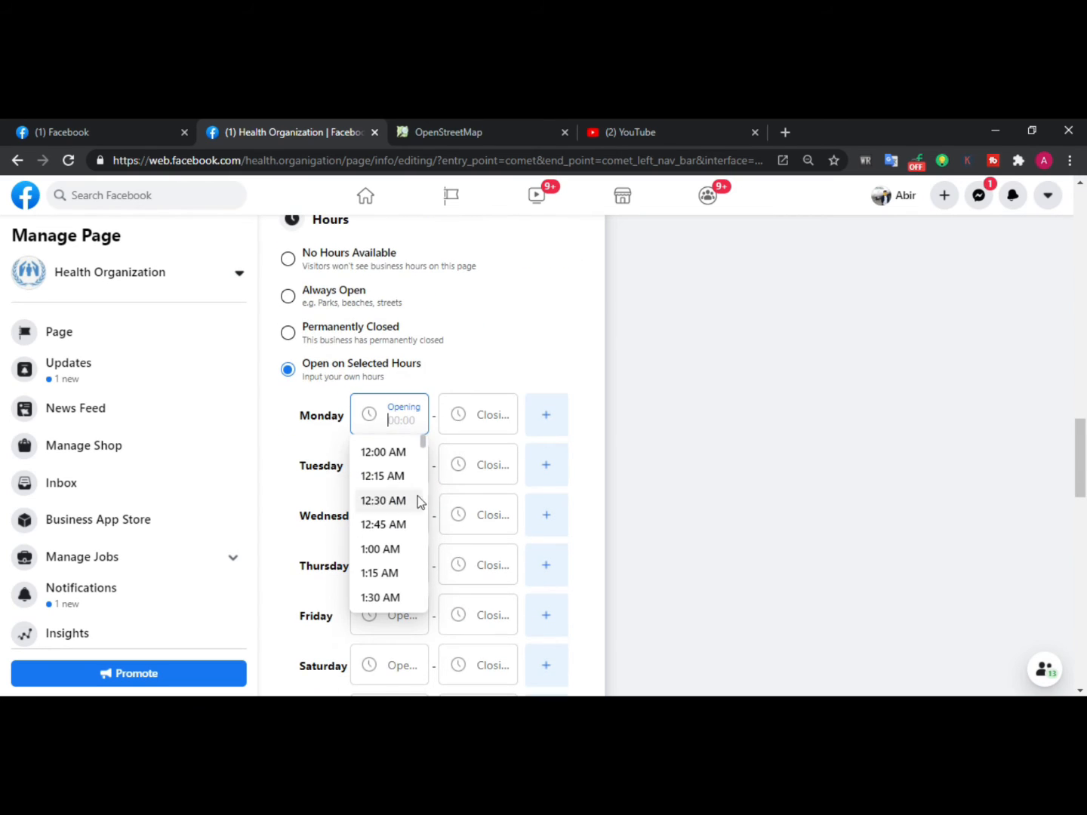
pyautogui.scroll(-3, 385, 487)
pyautogui.scroll(3, 385, 490)
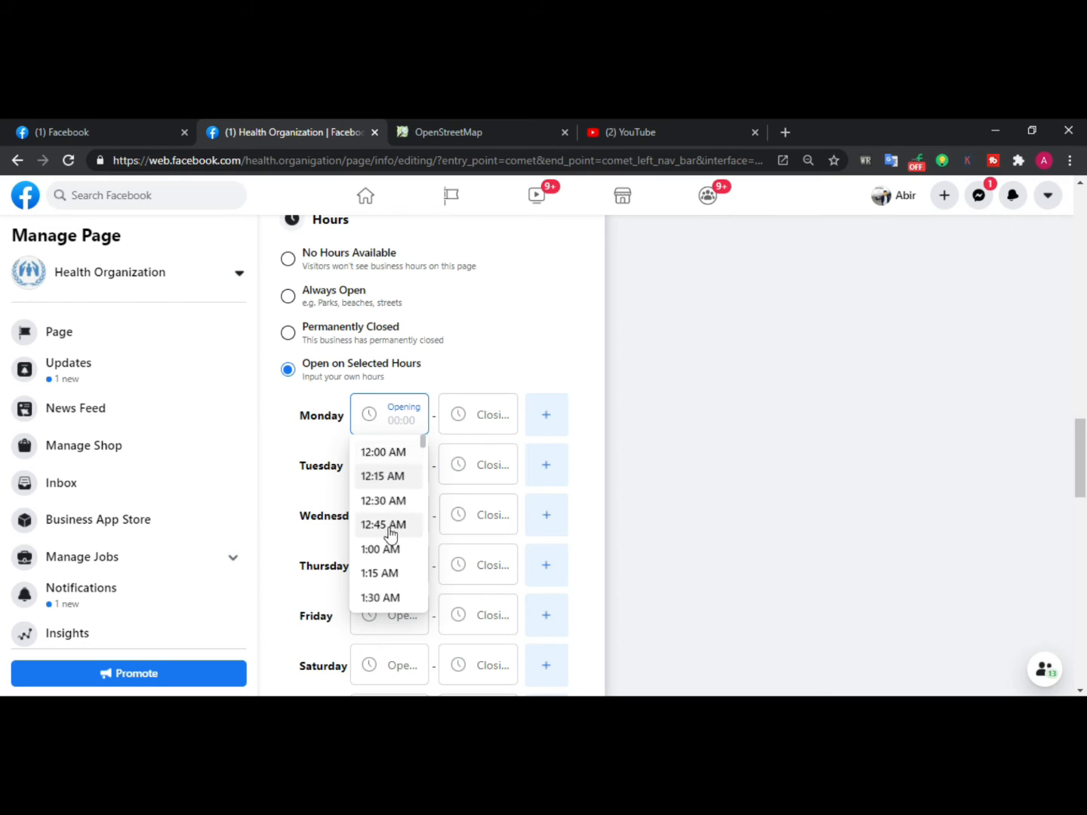
pyautogui.scroll(-10, 388, 532)
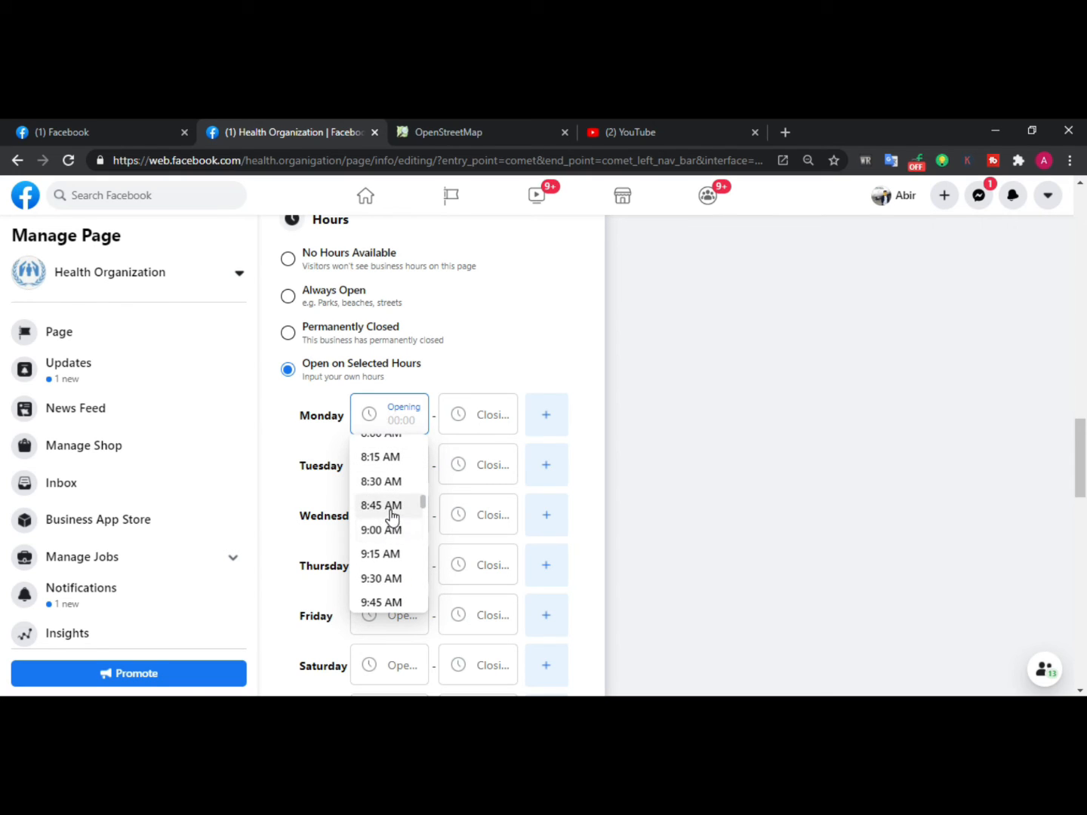
pyautogui.click(389, 484)
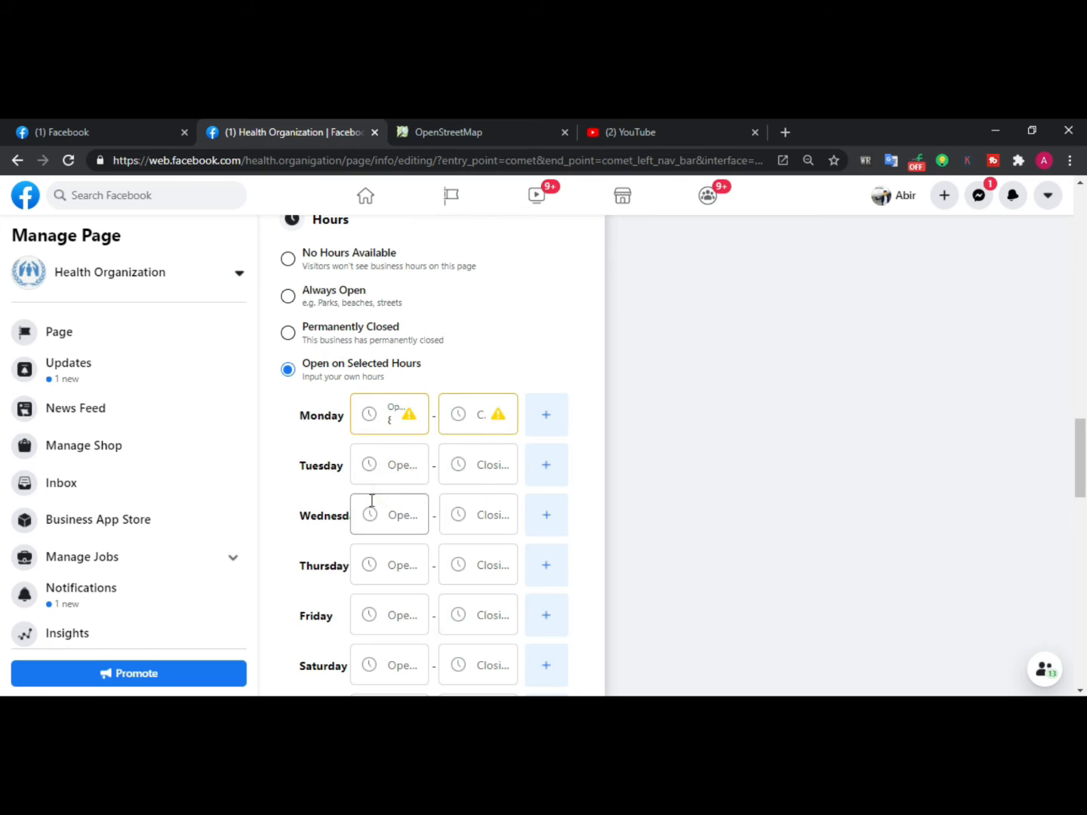
pyautogui.click(491, 426)
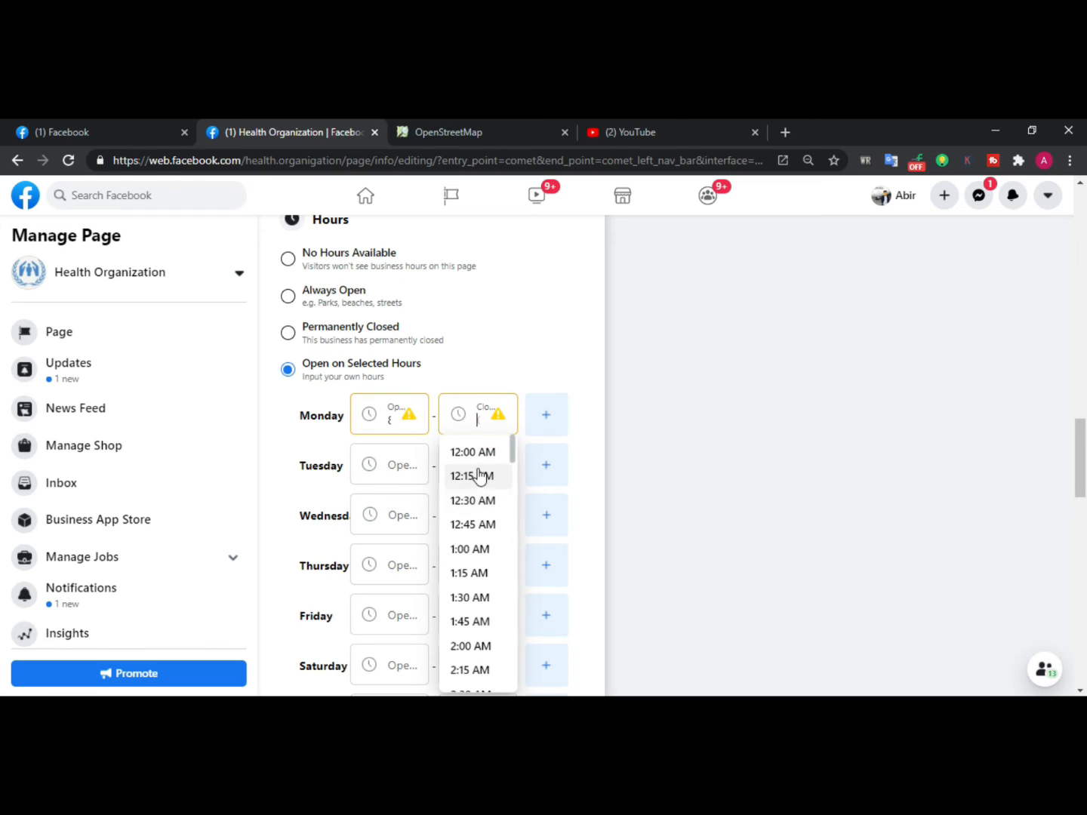
pyautogui.scroll(-7, 475, 536)
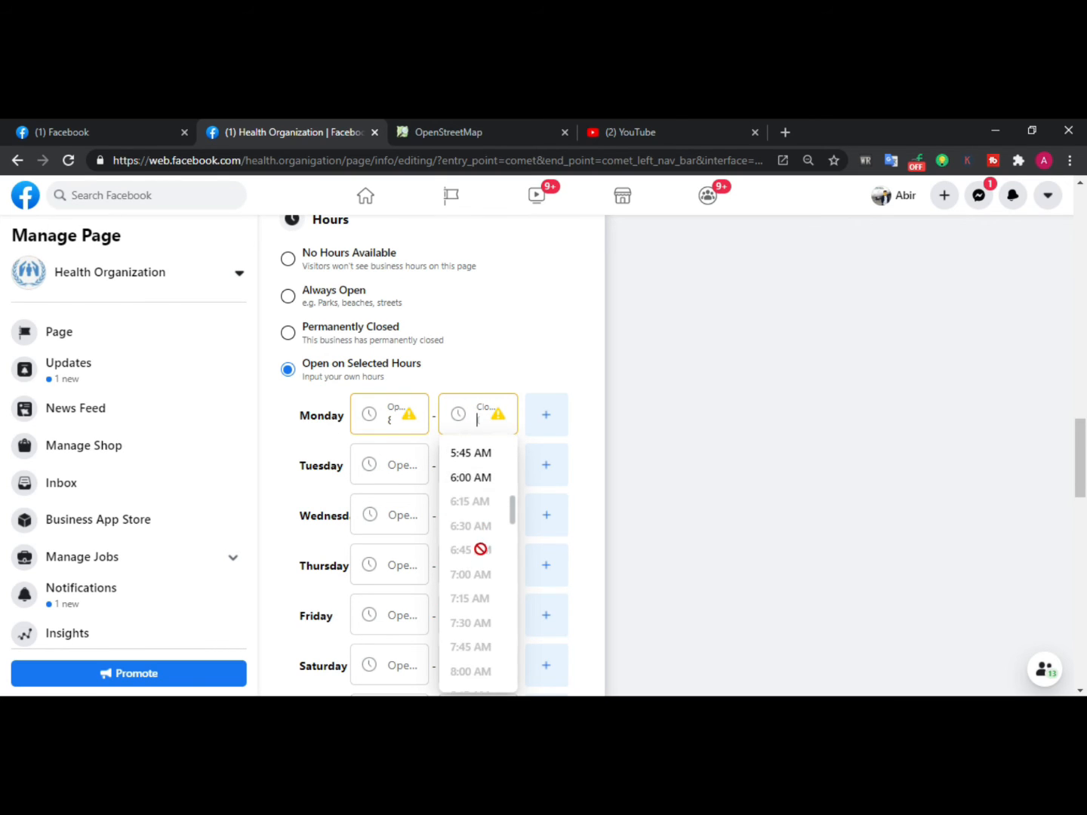
pyautogui.scroll(7, 480, 549)
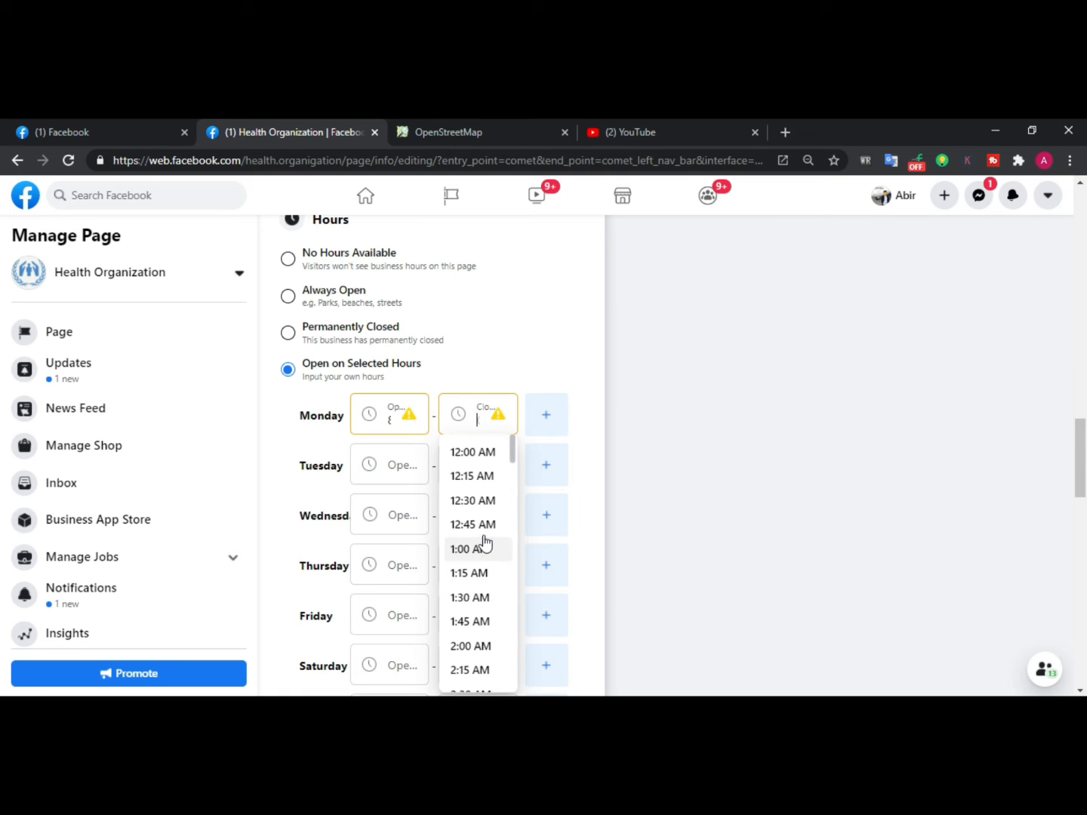
# Set Monday's hours to open at 5:30 AM and close at 11:00 PM
pyautogui.click(385, 420)
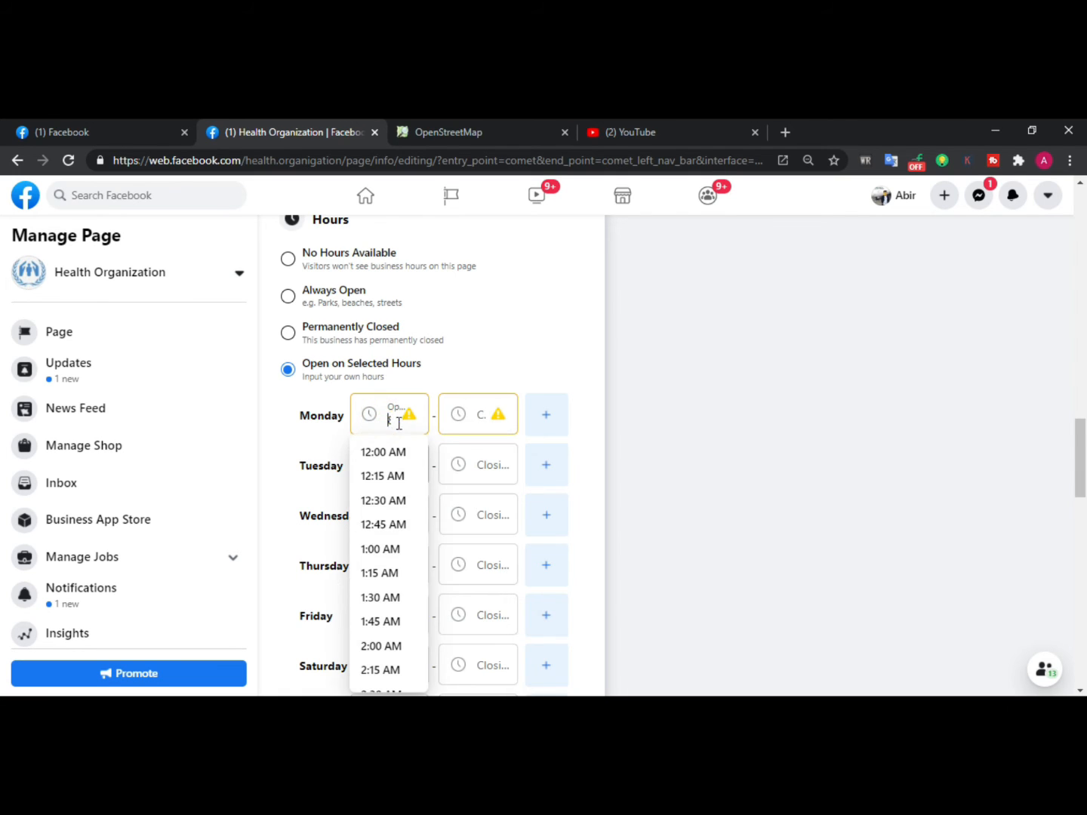
pyautogui.scroll(-6, 403, 647)
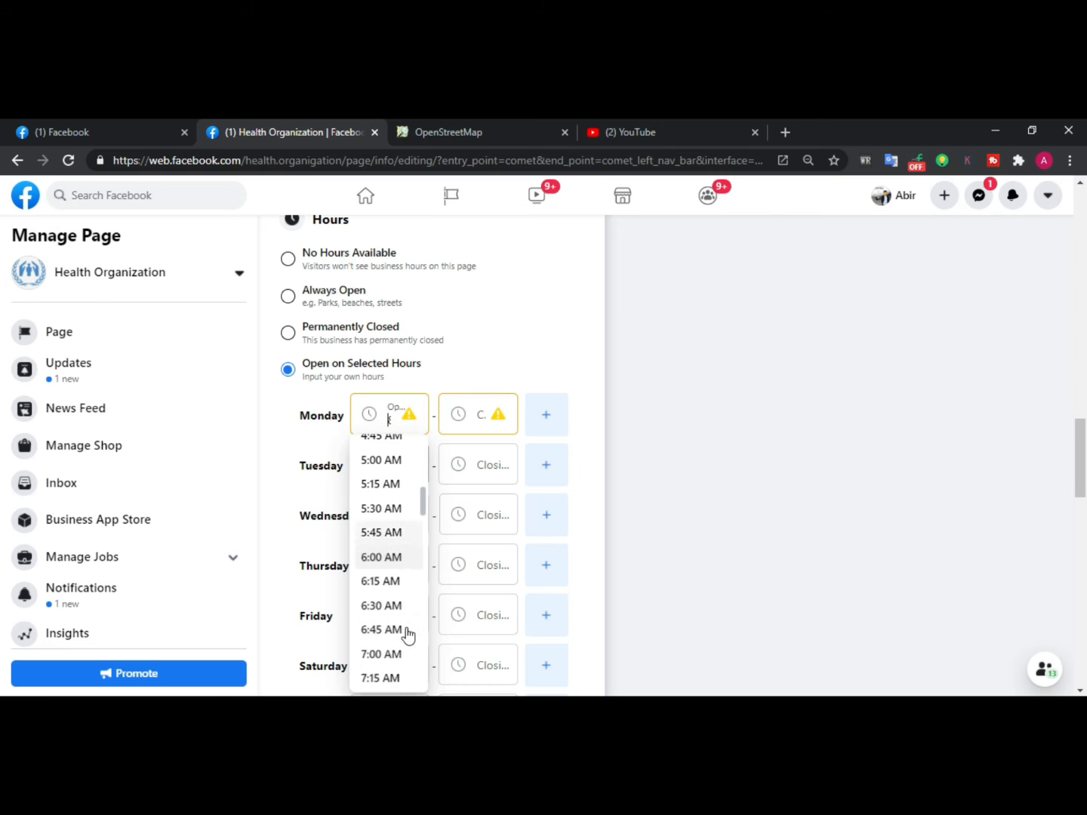
pyautogui.click(396, 510)
pyautogui.click(494, 421)
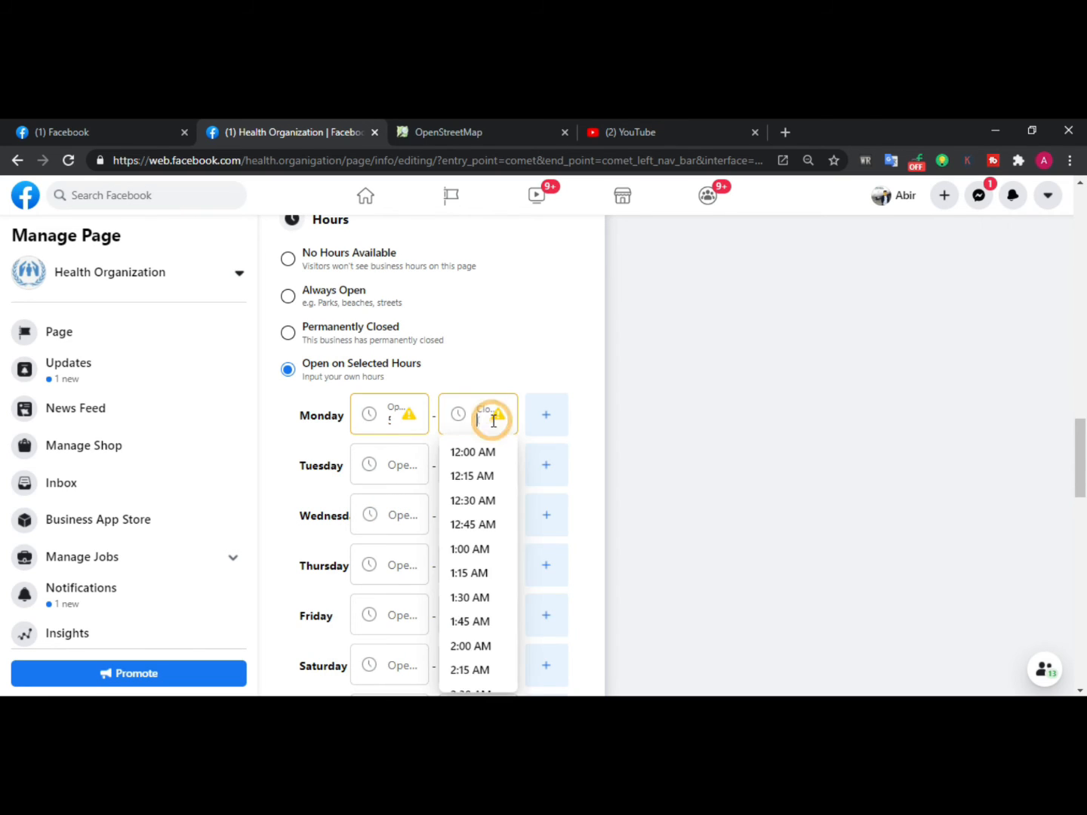
pyautogui.scroll(-15, 477, 542)
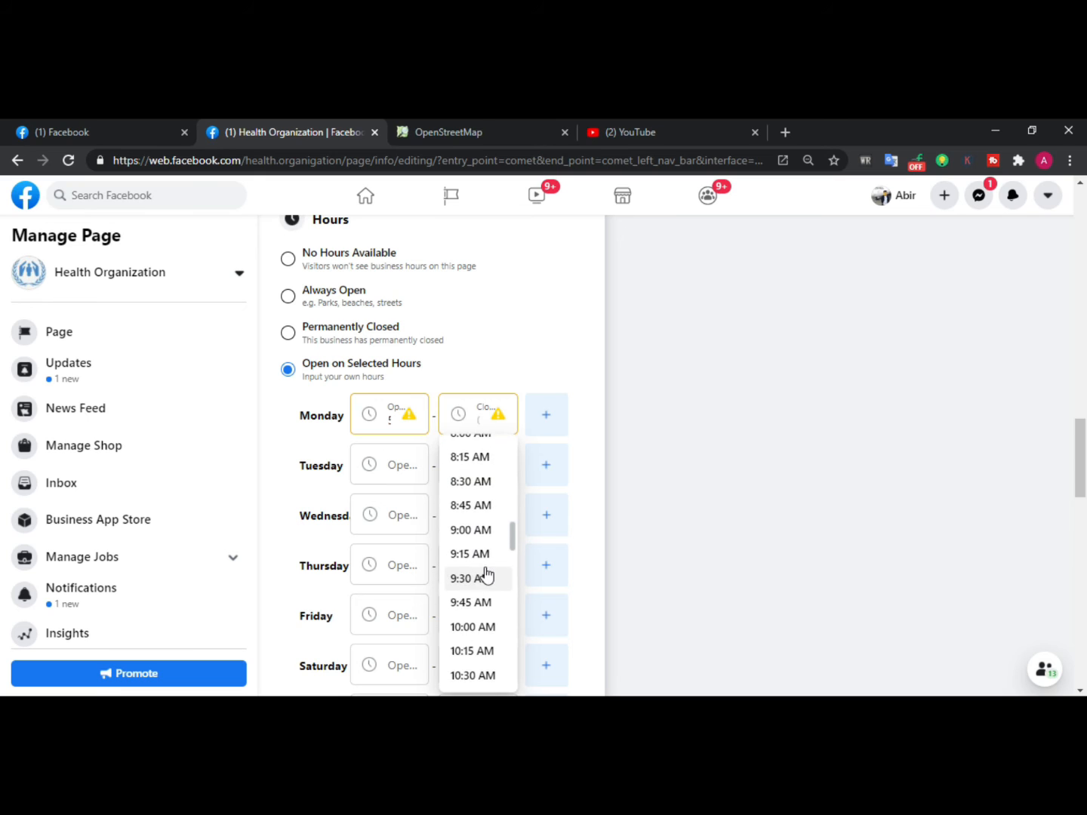
pyautogui.scroll(-10, 486, 576)
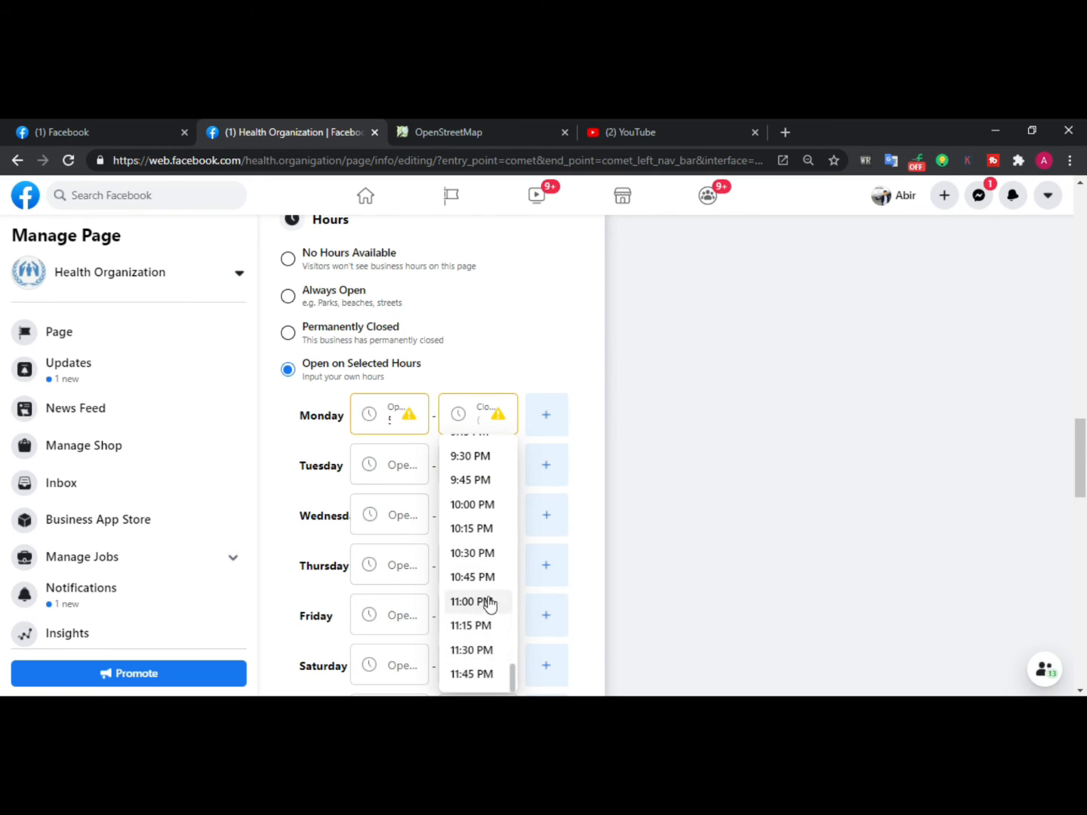
pyautogui.click(484, 602)
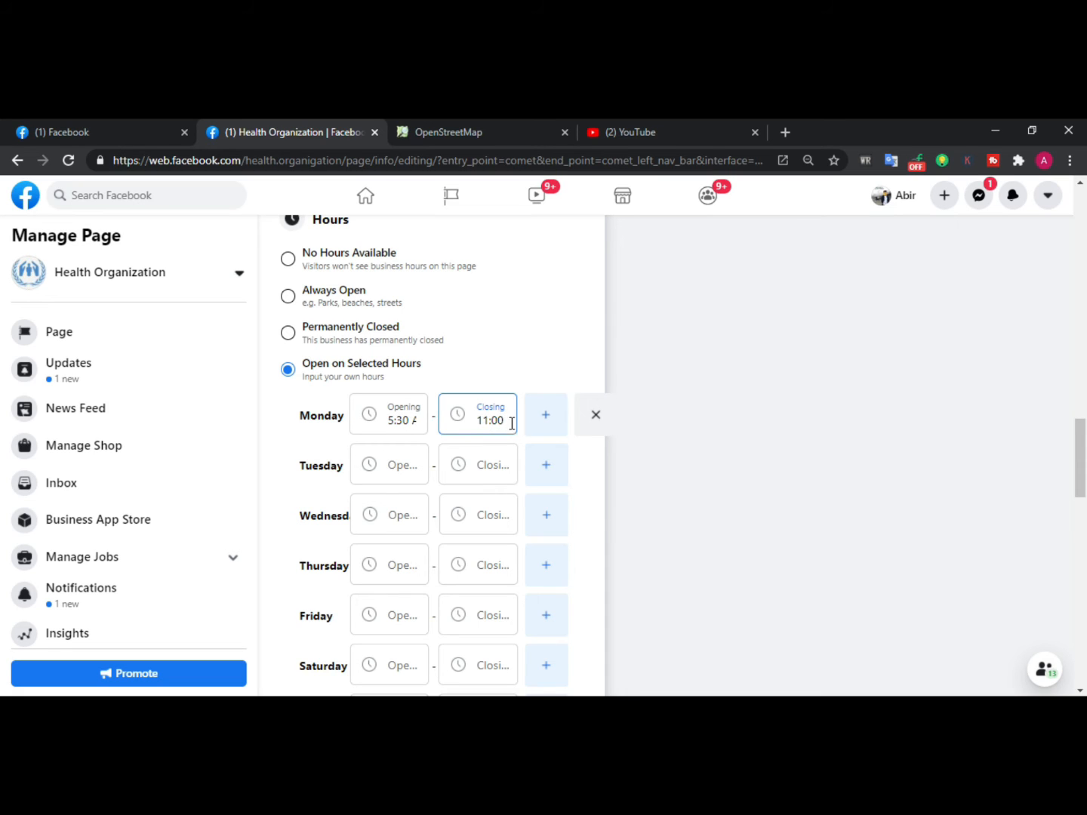
# Add a second Monday time slot, remove it, and clear Monday's hours
pyautogui.click(551, 428)
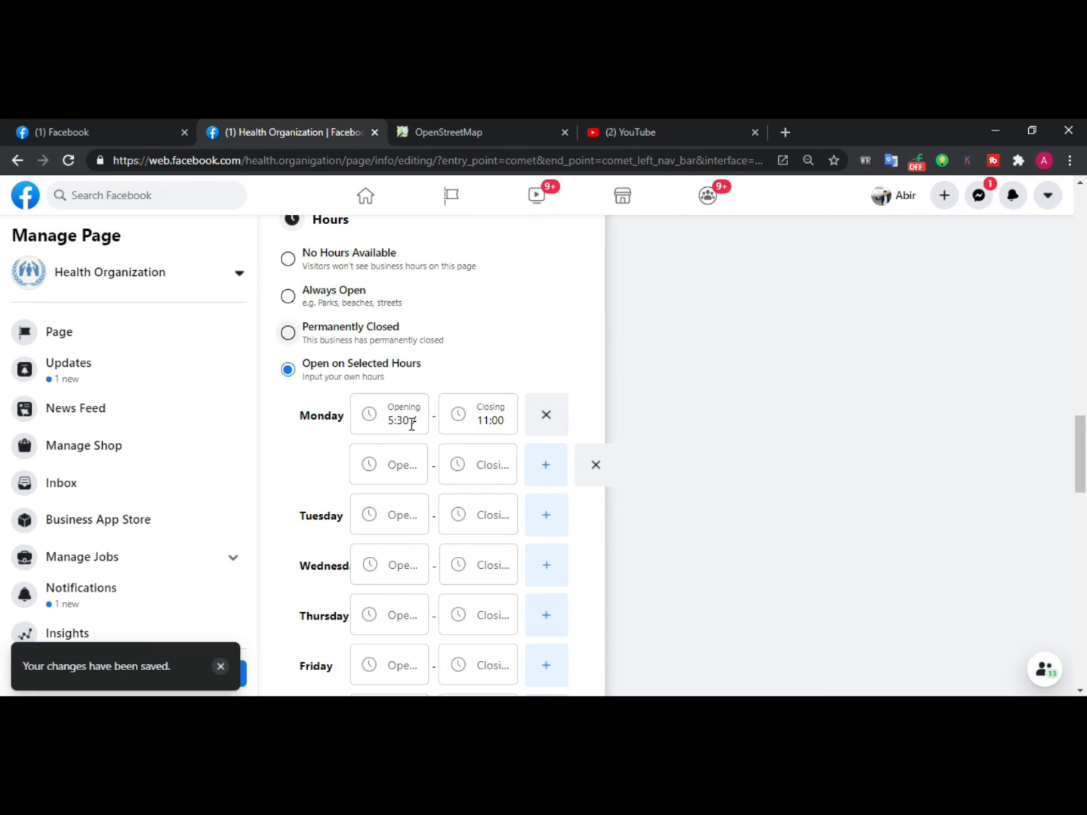
pyautogui.click(596, 466)
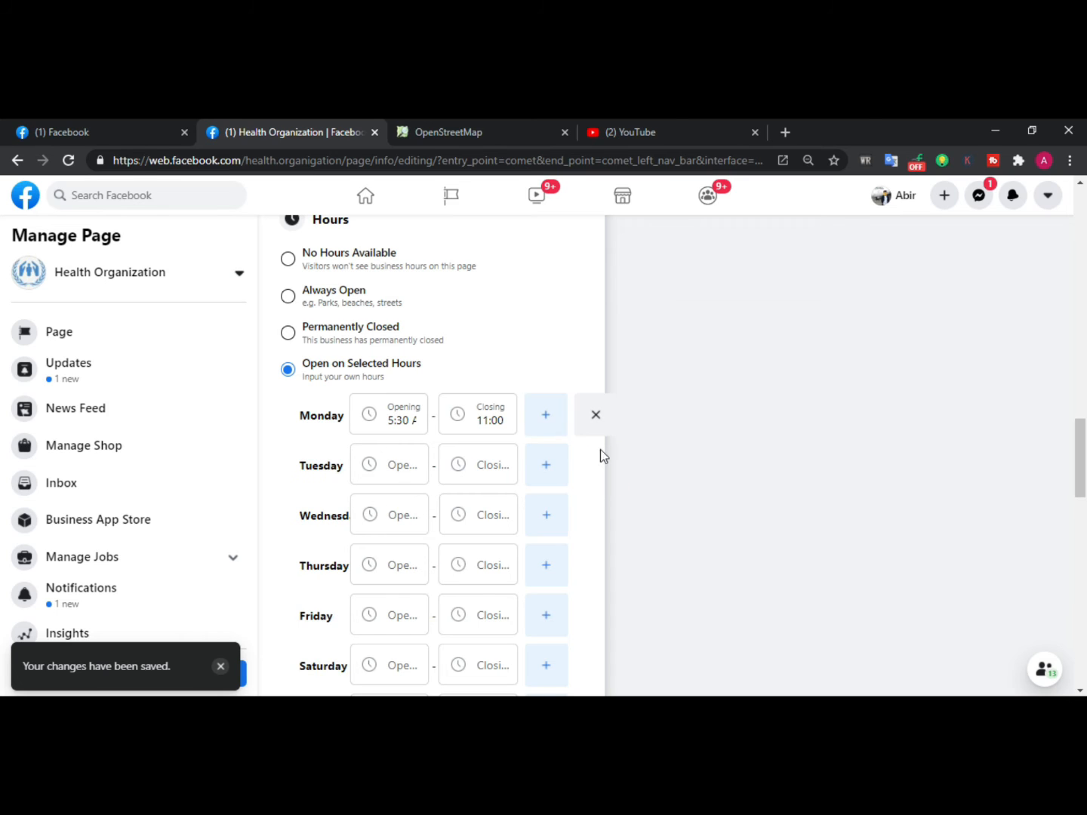
pyautogui.click(595, 417)
# Set the page's hours option to Always Open
pyautogui.scroll(3, 453, 423)
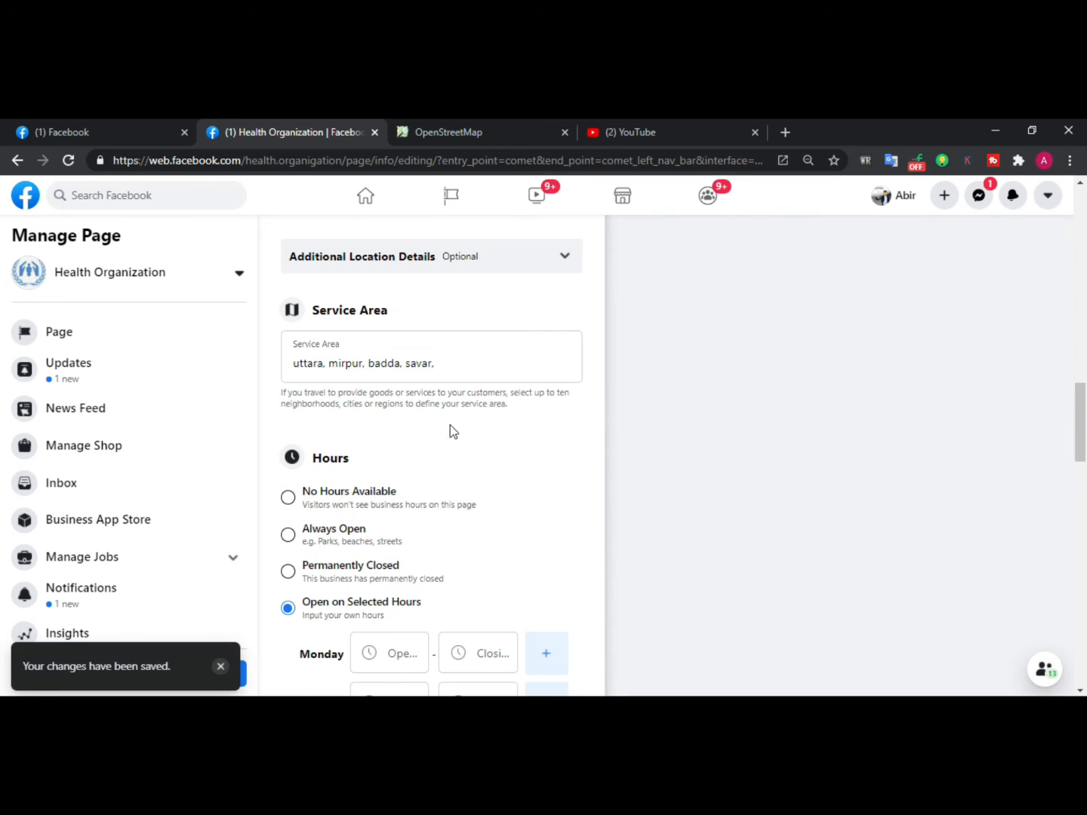
pyautogui.click(329, 534)
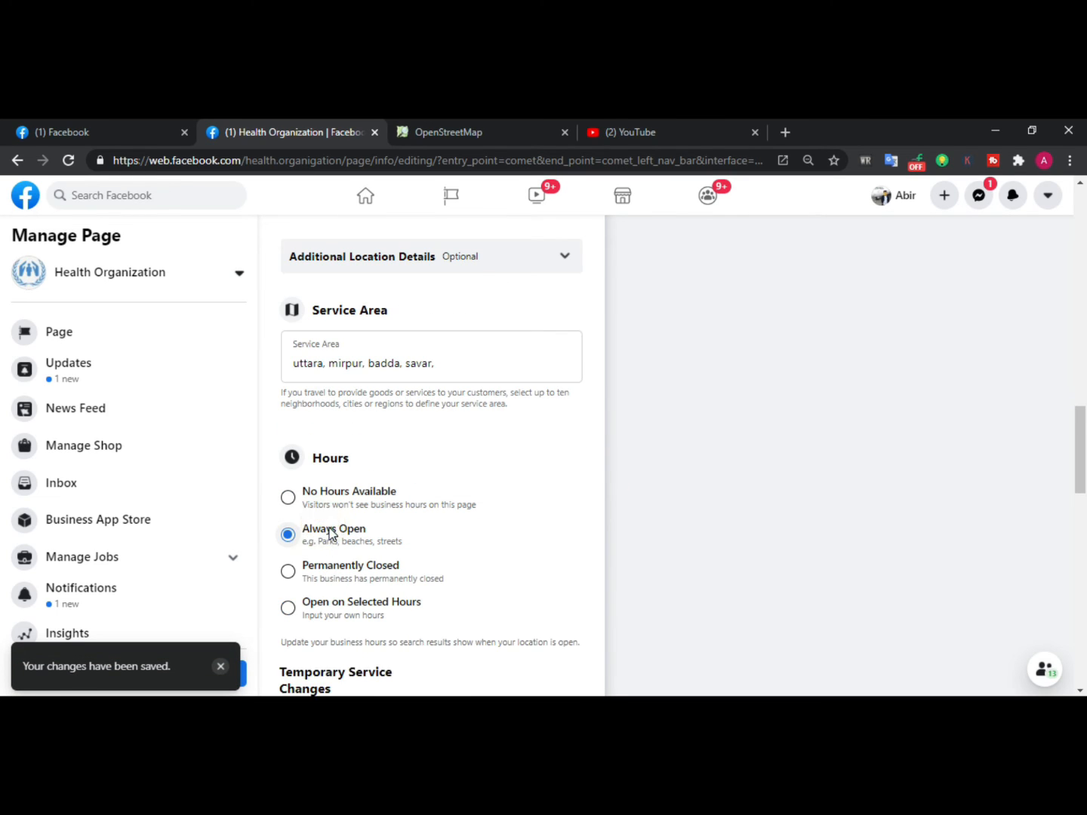
# Set the temporary service changes option to Open With Service Changes
pyautogui.scroll(-2, 405, 518)
pyautogui.scroll(-1, 407, 451)
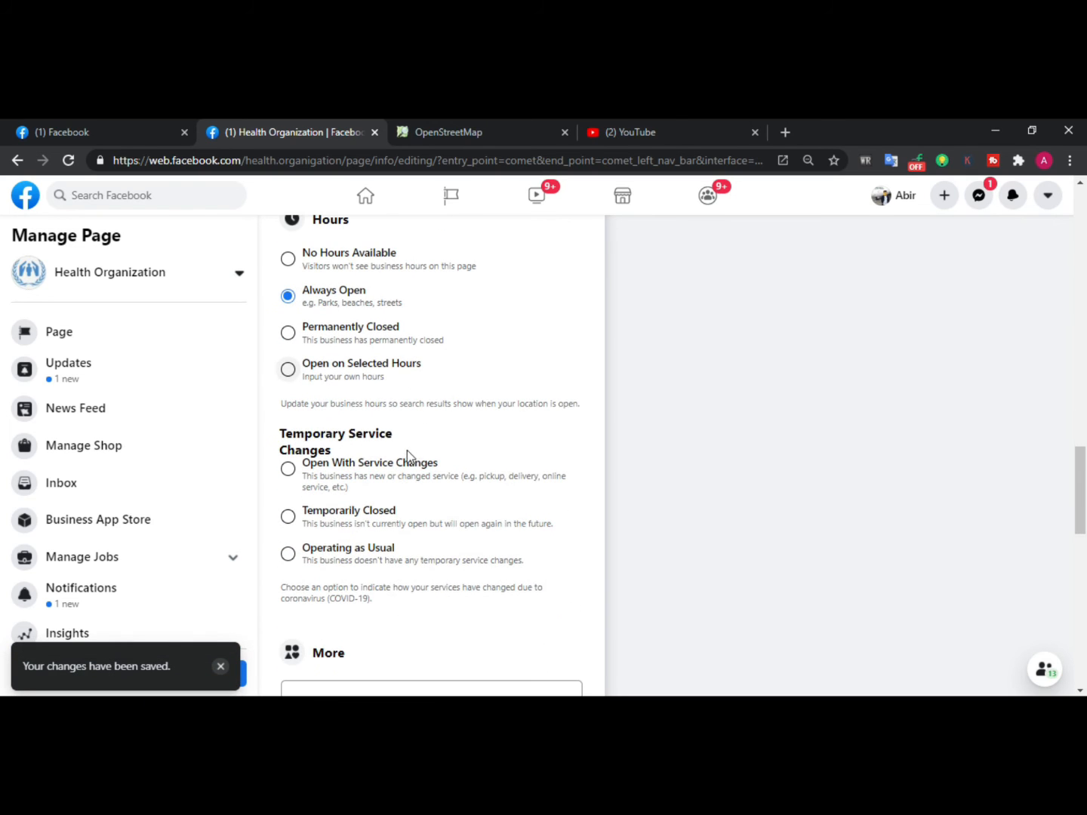
pyautogui.scroll(-2, 415, 483)
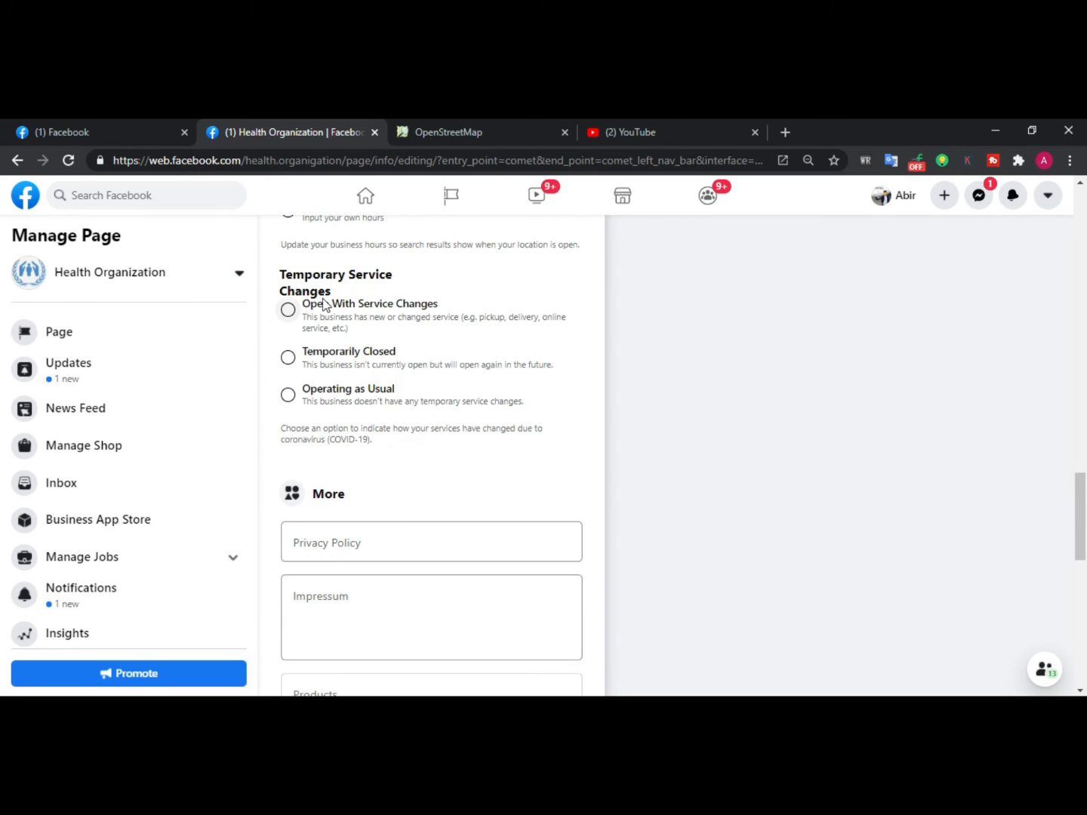
pyautogui.click(329, 330)
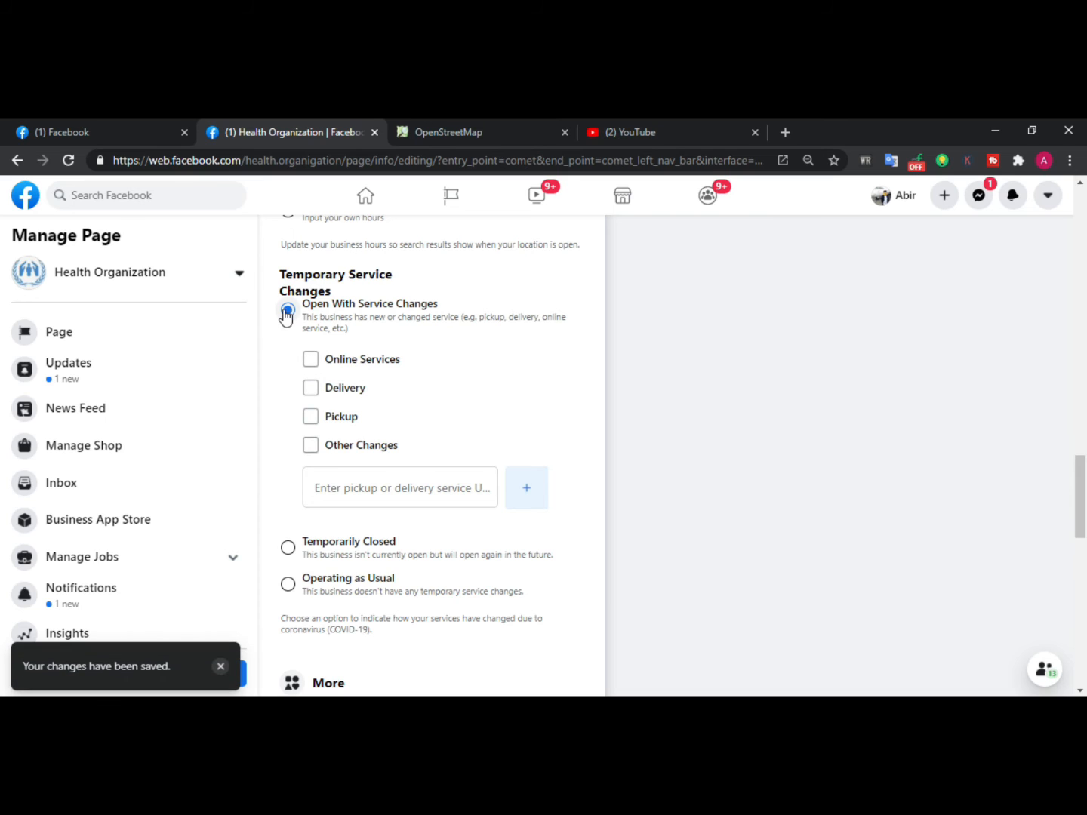
pyautogui.scroll(-3, 416, 457)
pyautogui.scroll(2, 411, 450)
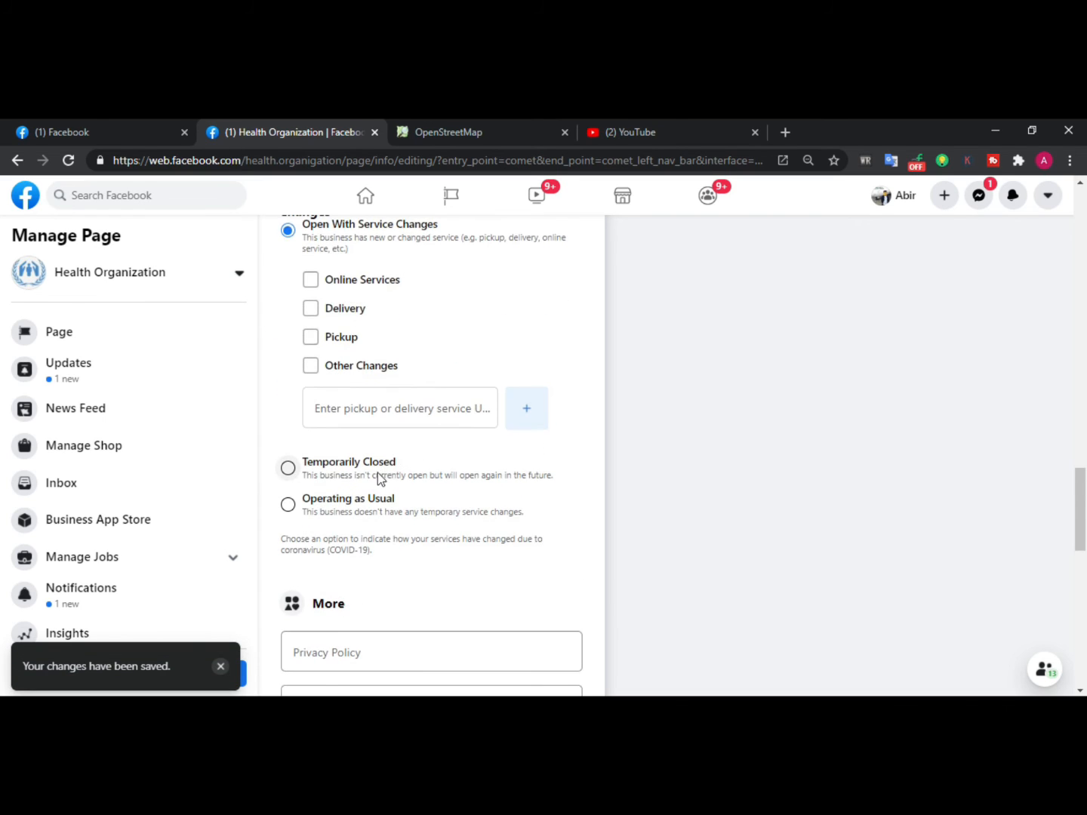
pyautogui.scroll(-3, 378, 472)
pyautogui.scroll(-4, 381, 466)
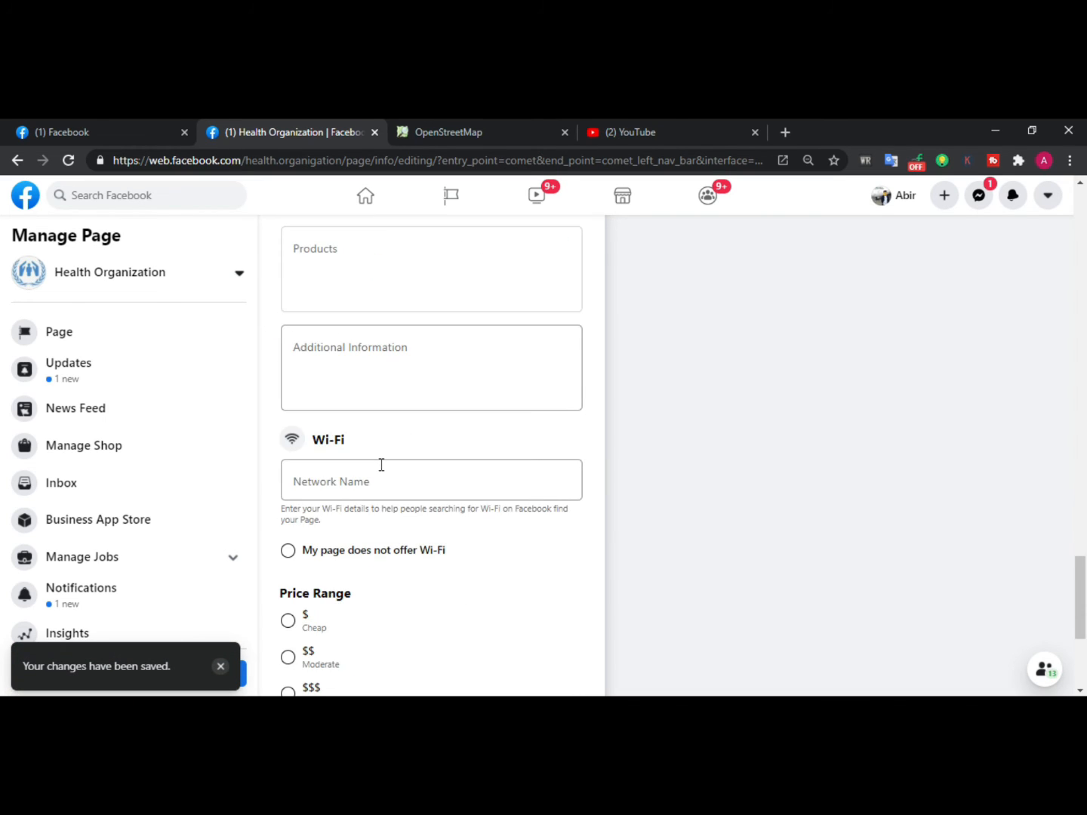
pyautogui.scroll(9, 382, 455)
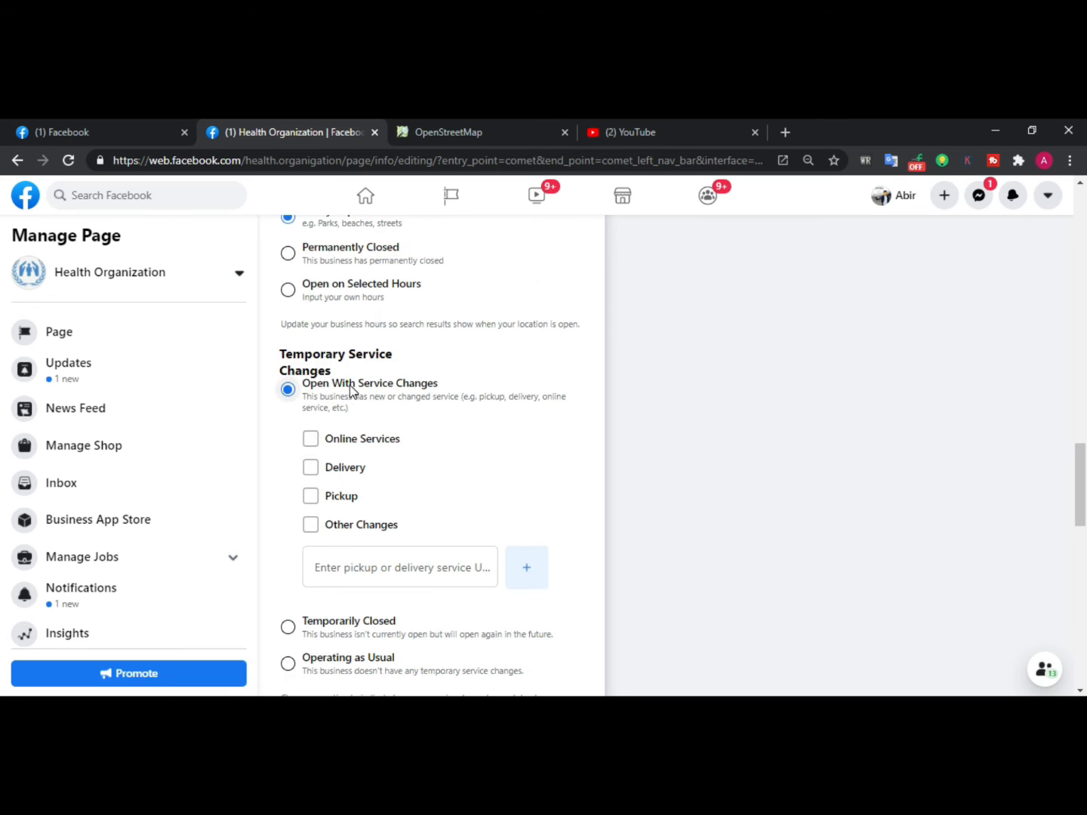
pyautogui.click(351, 385)
# Set the page's price range to $$$$ Splurge
pyautogui.scroll(-1, 371, 500)
pyautogui.scroll(-10, 371, 499)
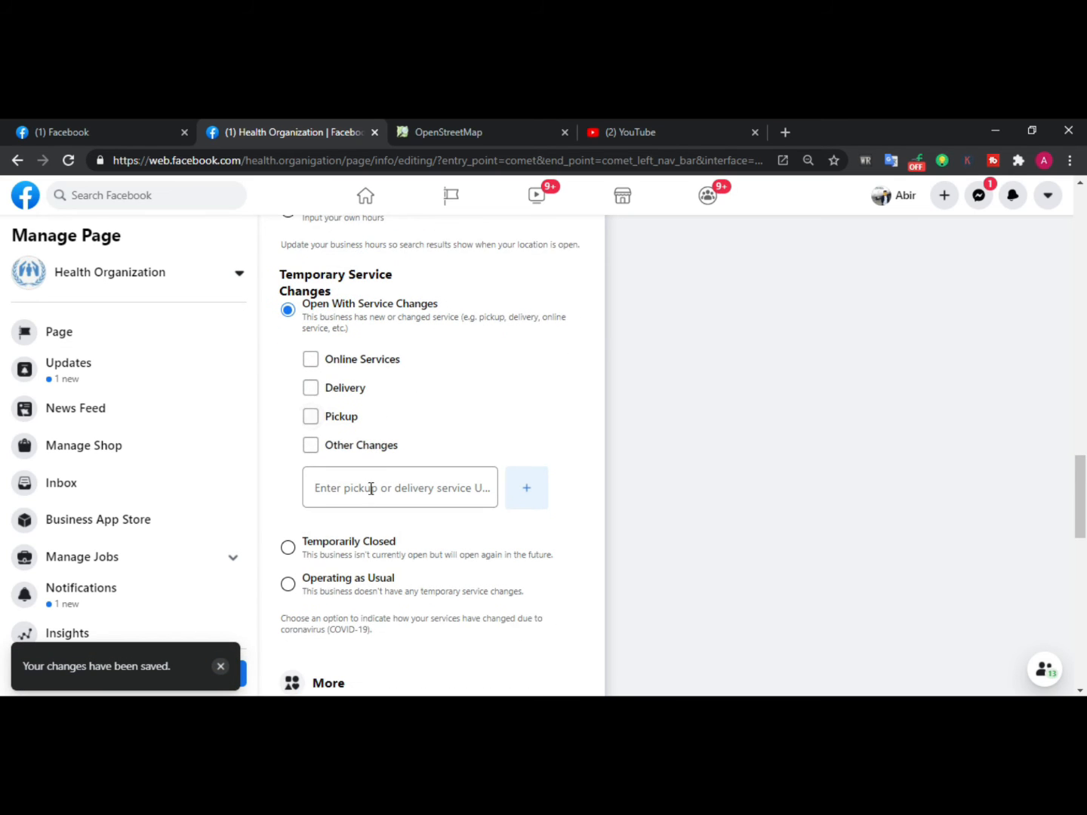
pyautogui.scroll(-2, 370, 487)
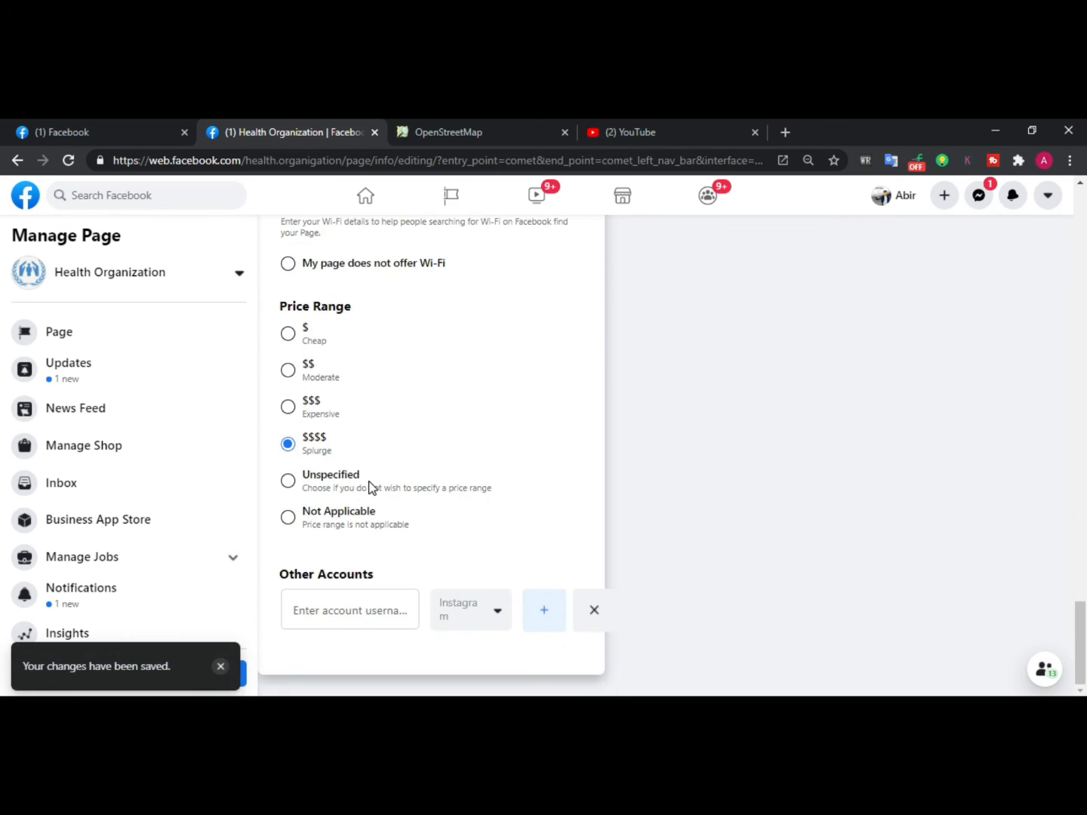
pyautogui.click(316, 412)
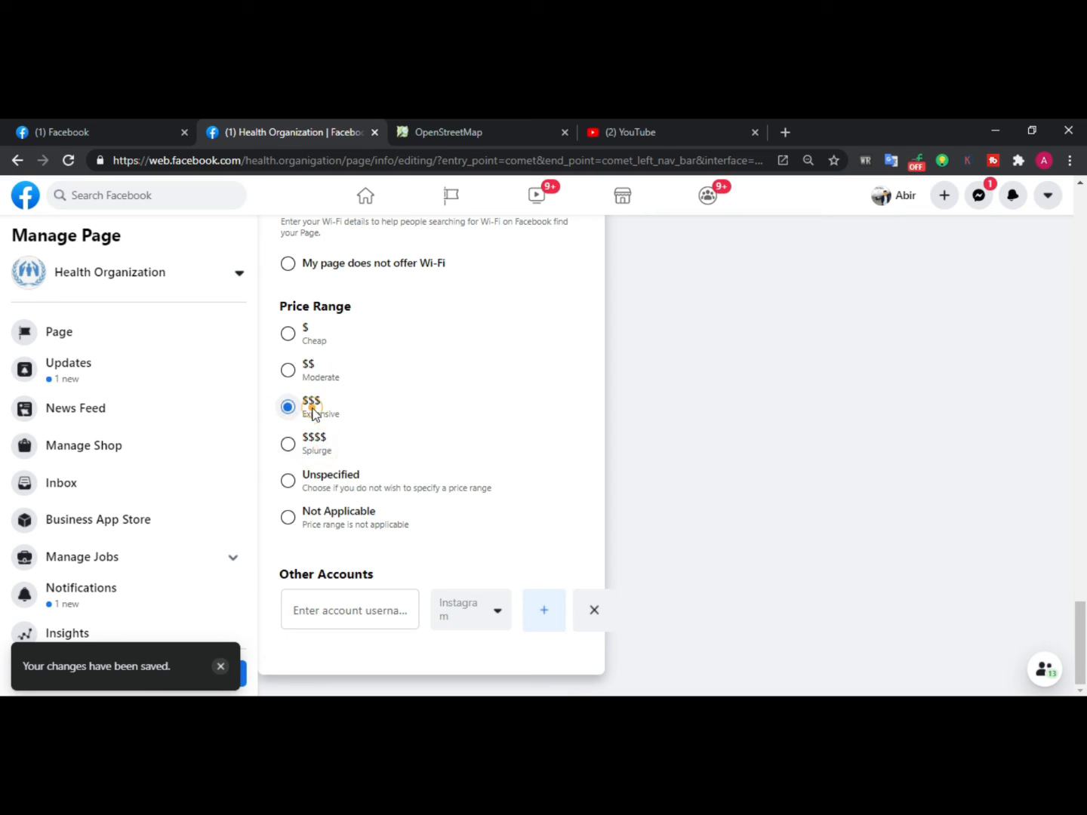
pyautogui.click(312, 480)
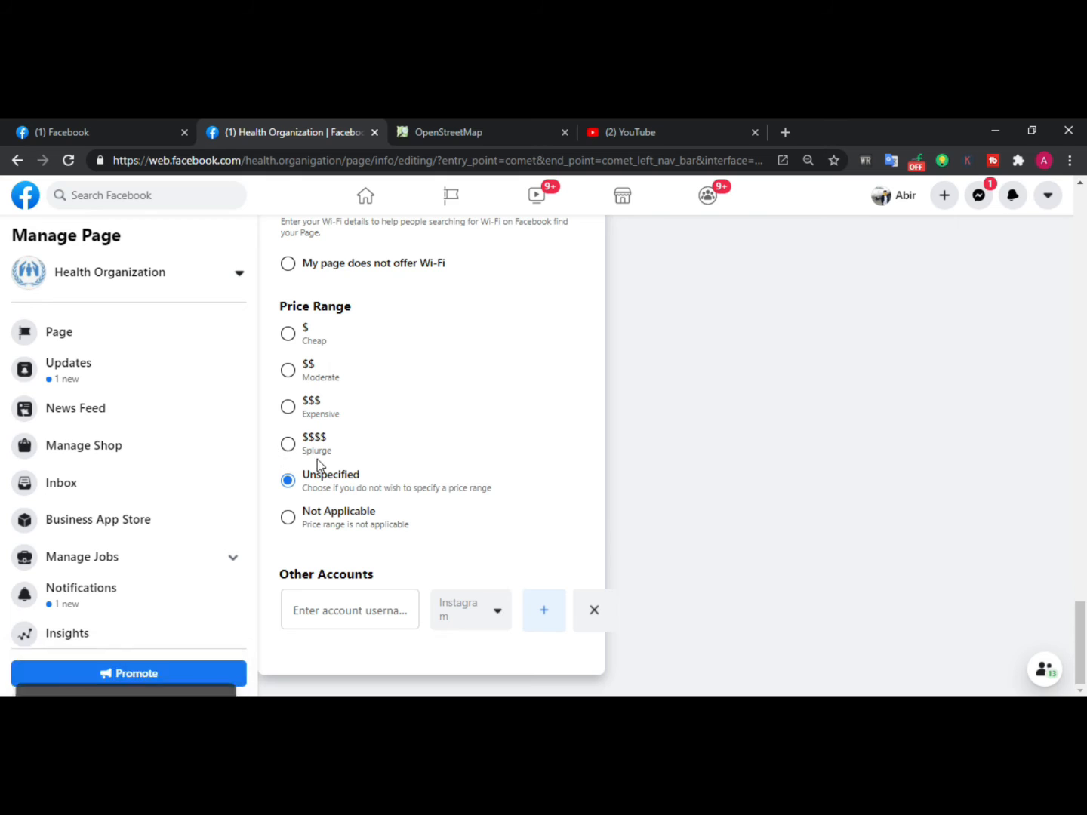
pyautogui.click(315, 452)
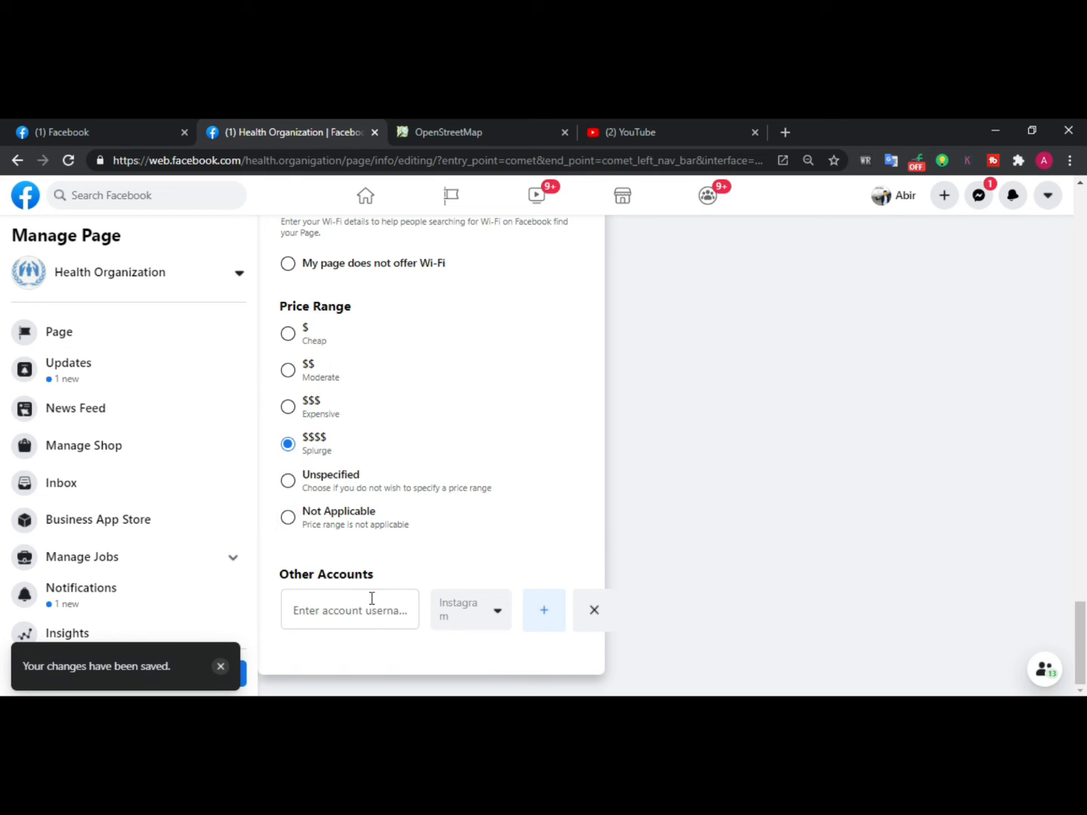
# Dismiss the prompt about completing the page at the top of Edit Page Info
pyautogui.scroll(20, 374, 596)
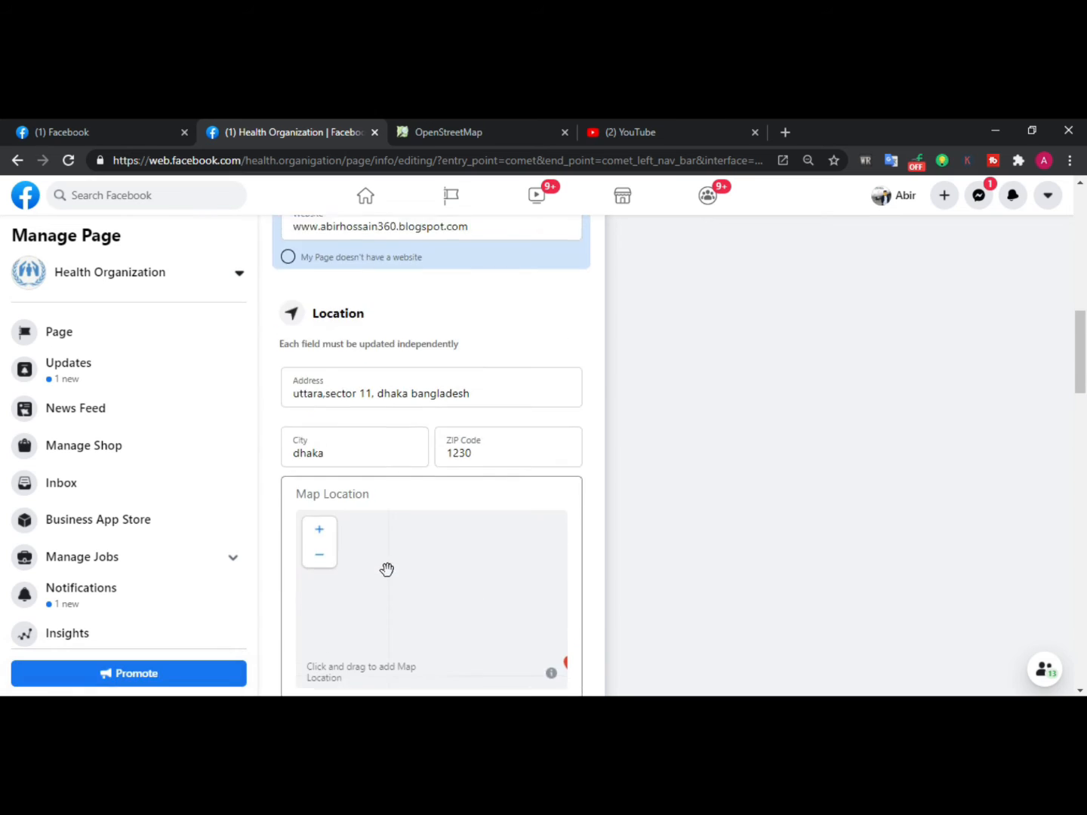
pyautogui.scroll(10, 387, 569)
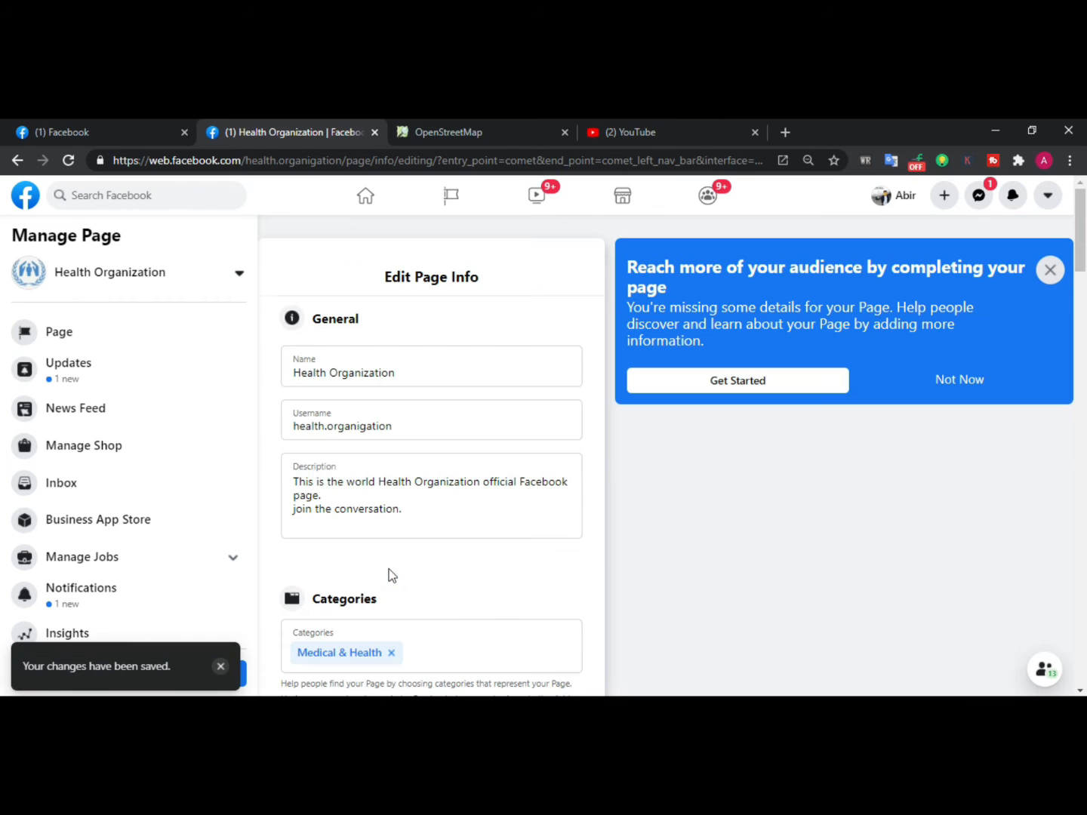
pyautogui.click(1050, 270)
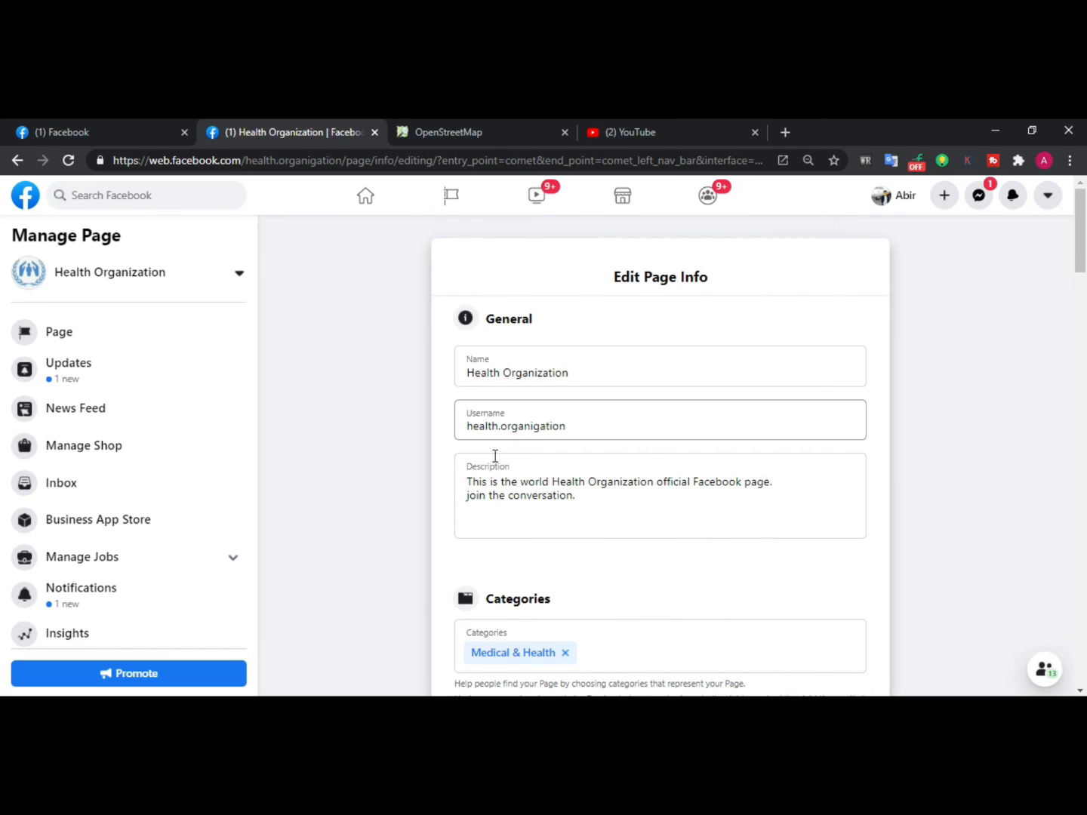
pyautogui.scroll(-2, 524, 474)
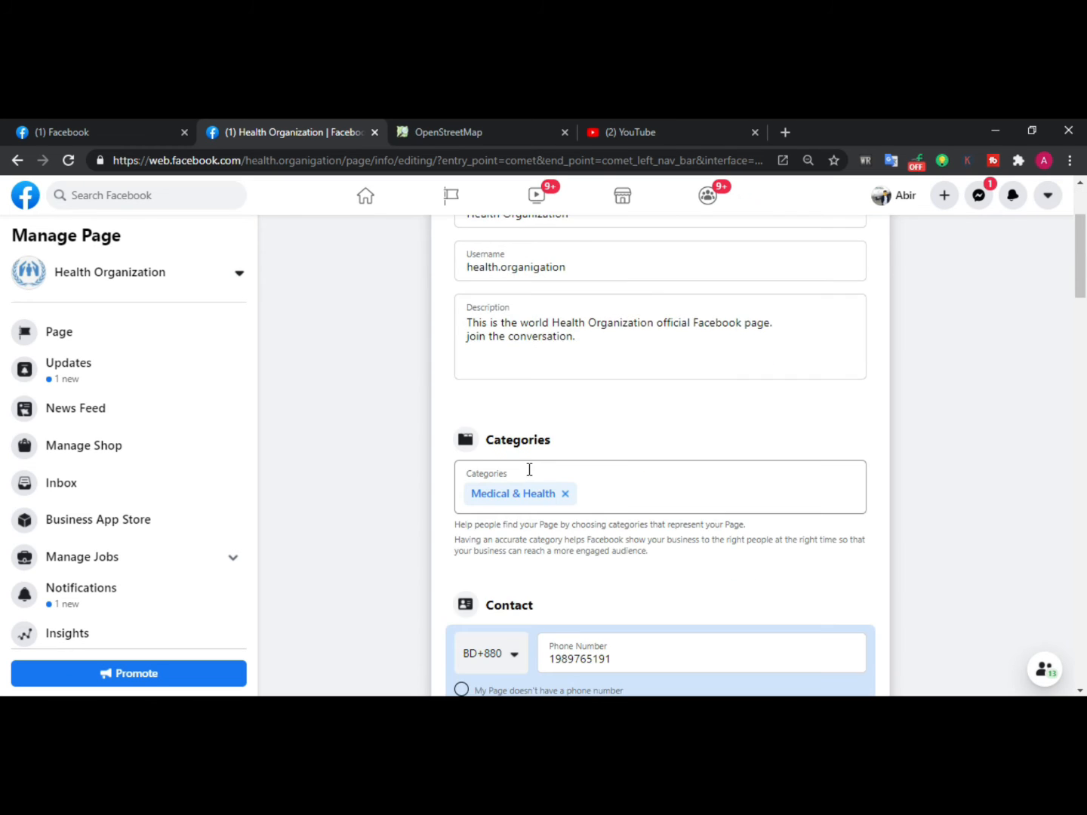
# Scroll through Edit Page Info to review the contact, location, service area, hours and price range entries
pyautogui.scroll(2, 530, 468)
pyautogui.scroll(-4, 510, 420)
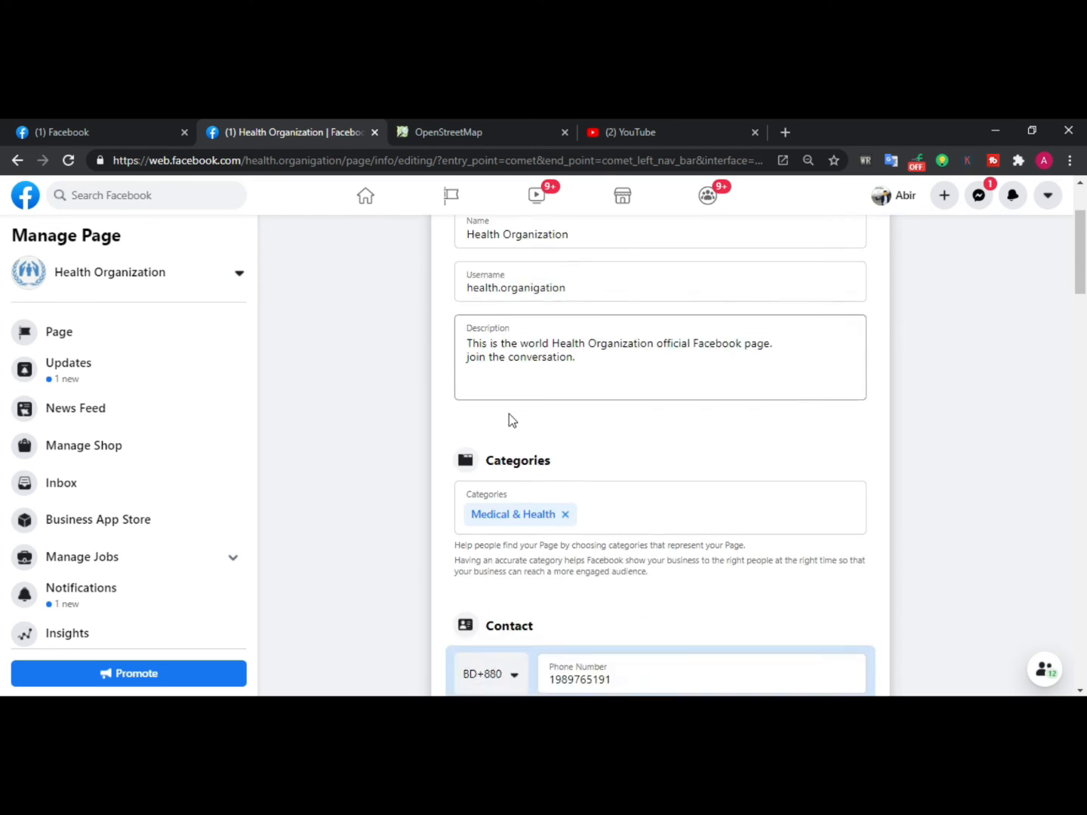
pyautogui.scroll(-2, 502, 365)
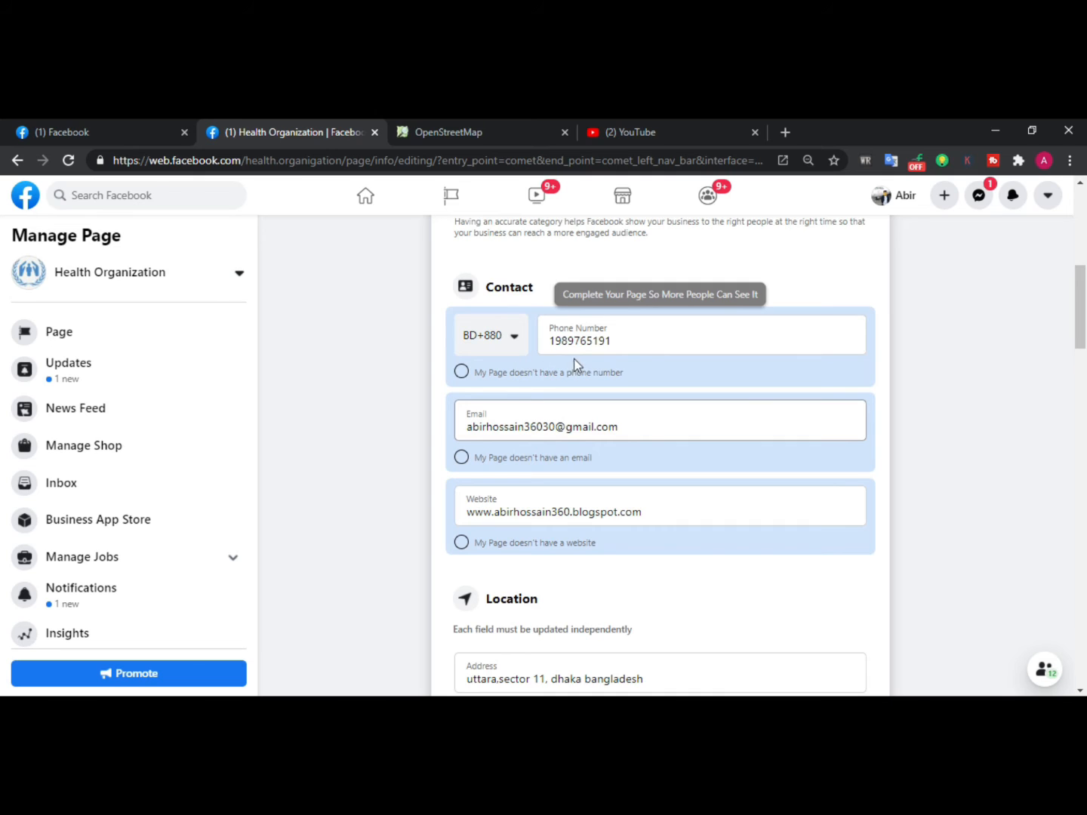
pyautogui.scroll(-2, 428, 538)
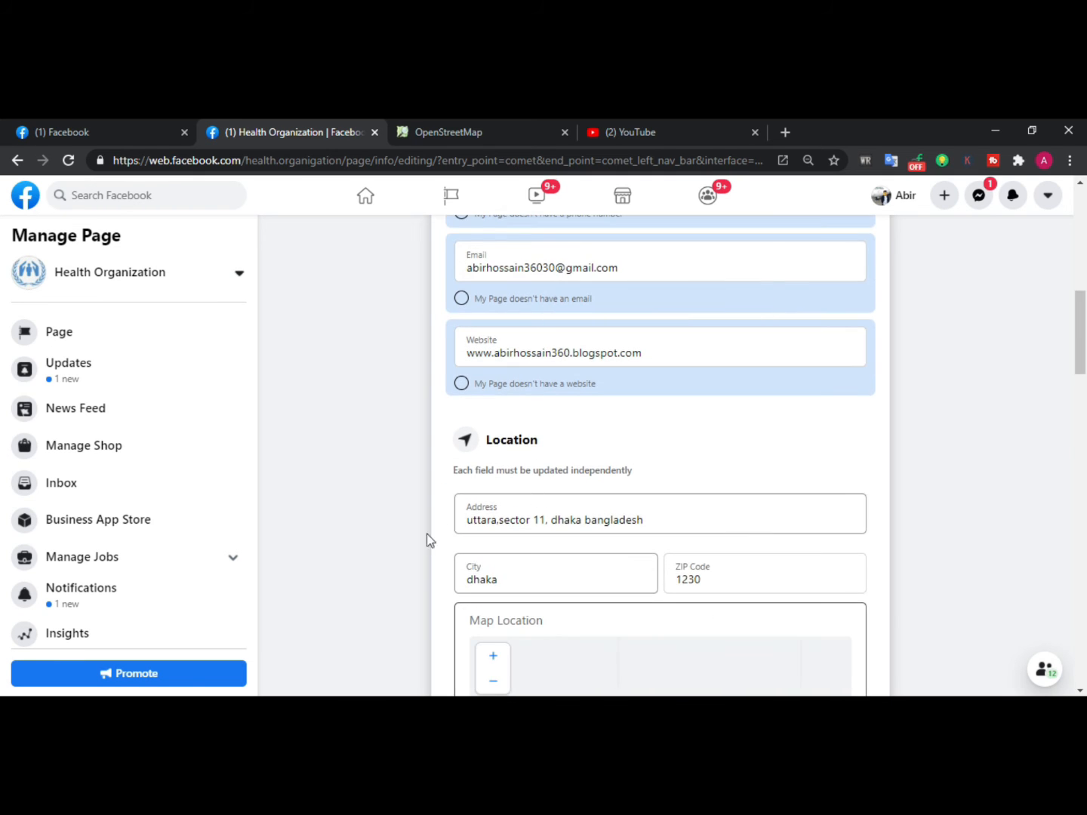
pyautogui.scroll(-5, 574, 532)
pyautogui.scroll(-2, 578, 523)
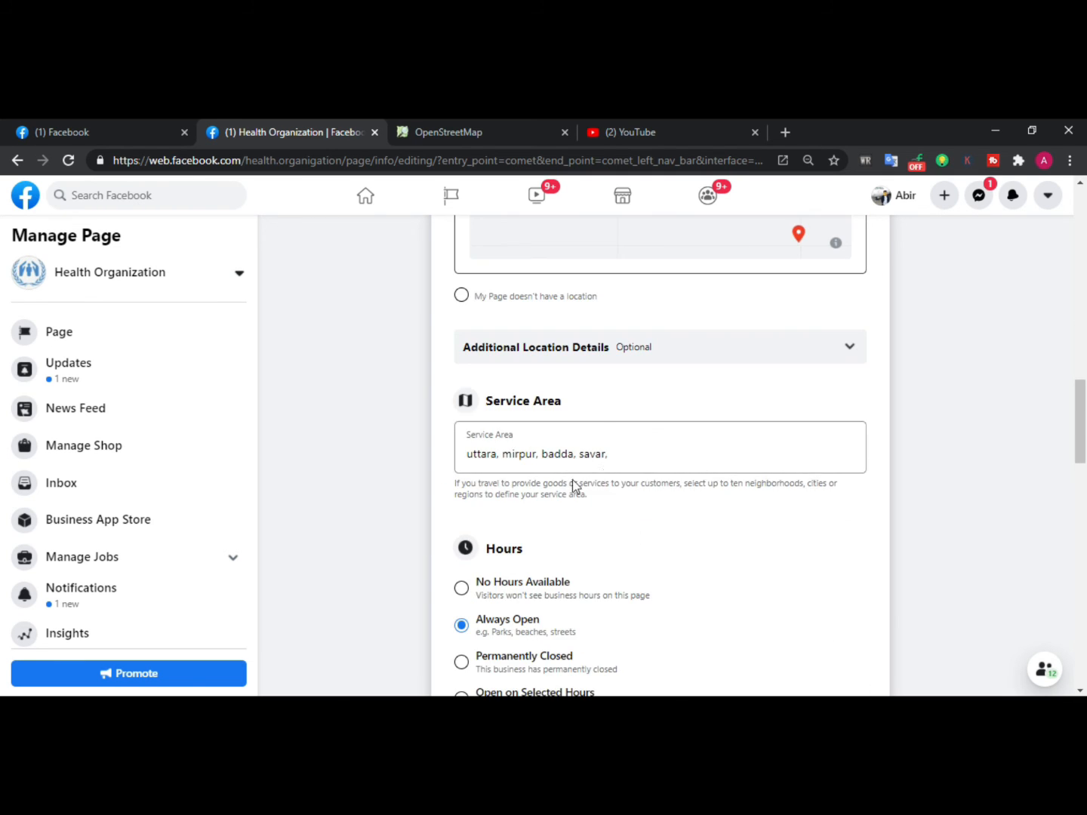
pyautogui.scroll(-4, 574, 483)
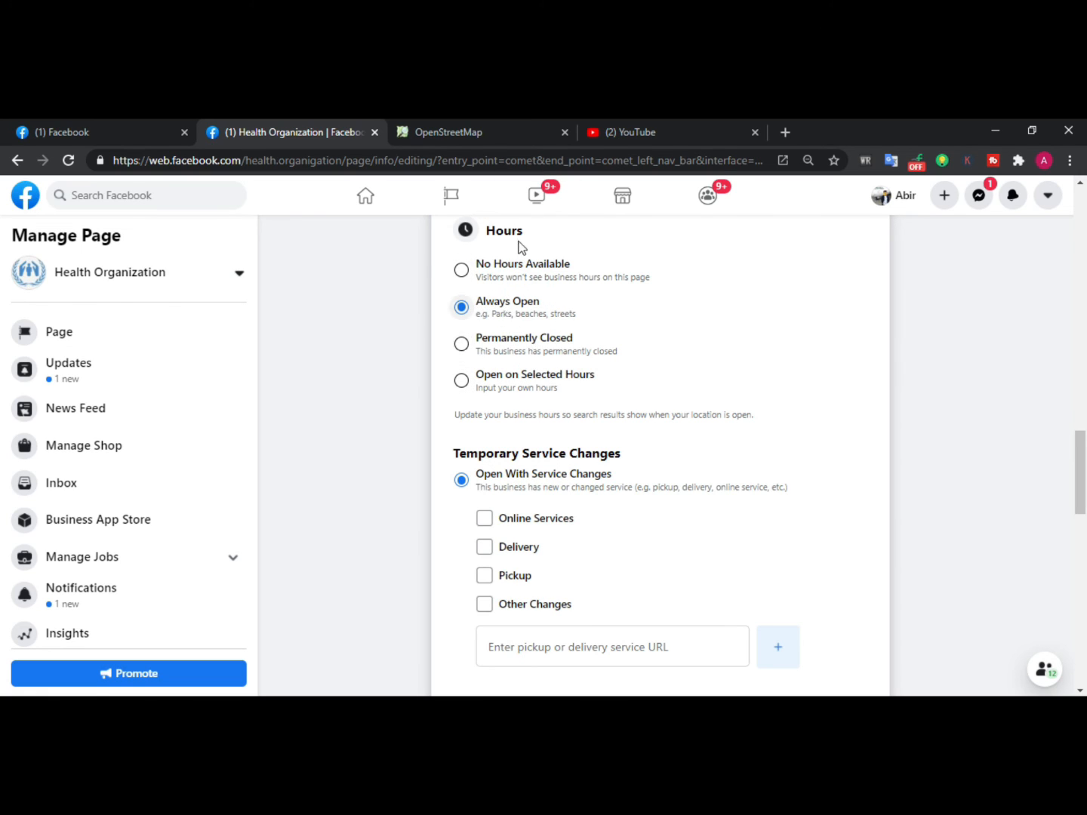
pyautogui.scroll(-14, 568, 412)
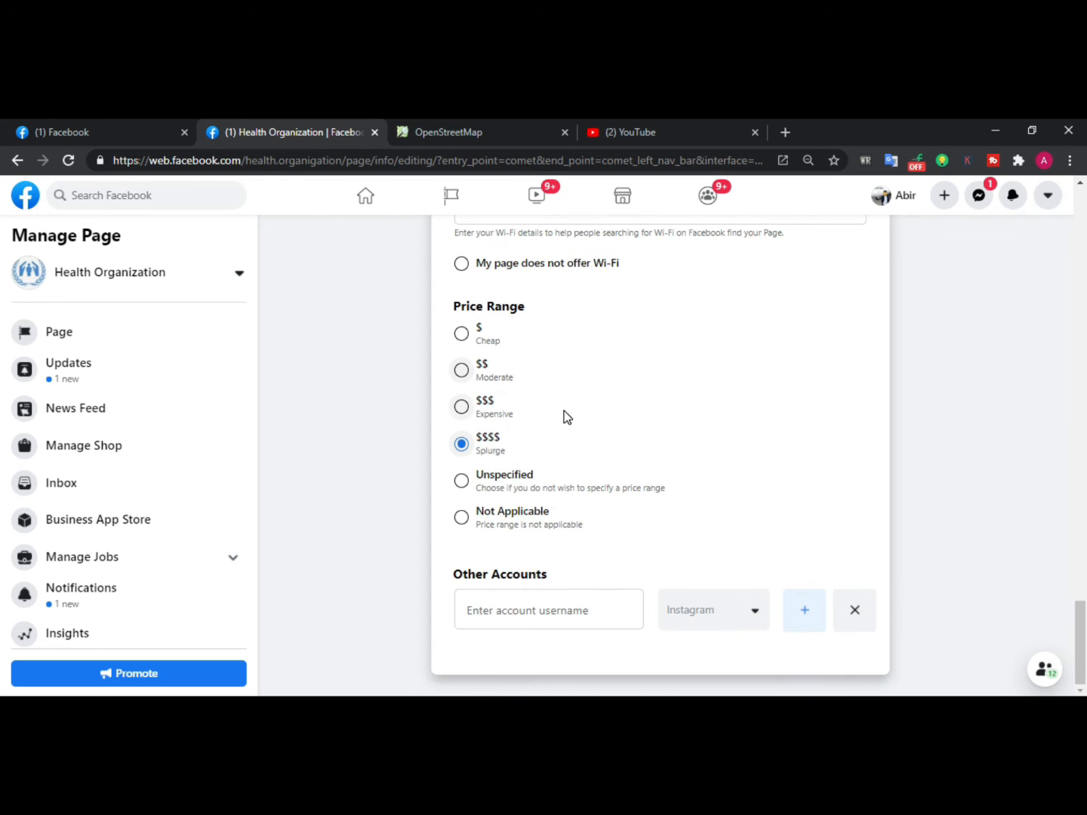
pyautogui.scroll(15, 567, 418)
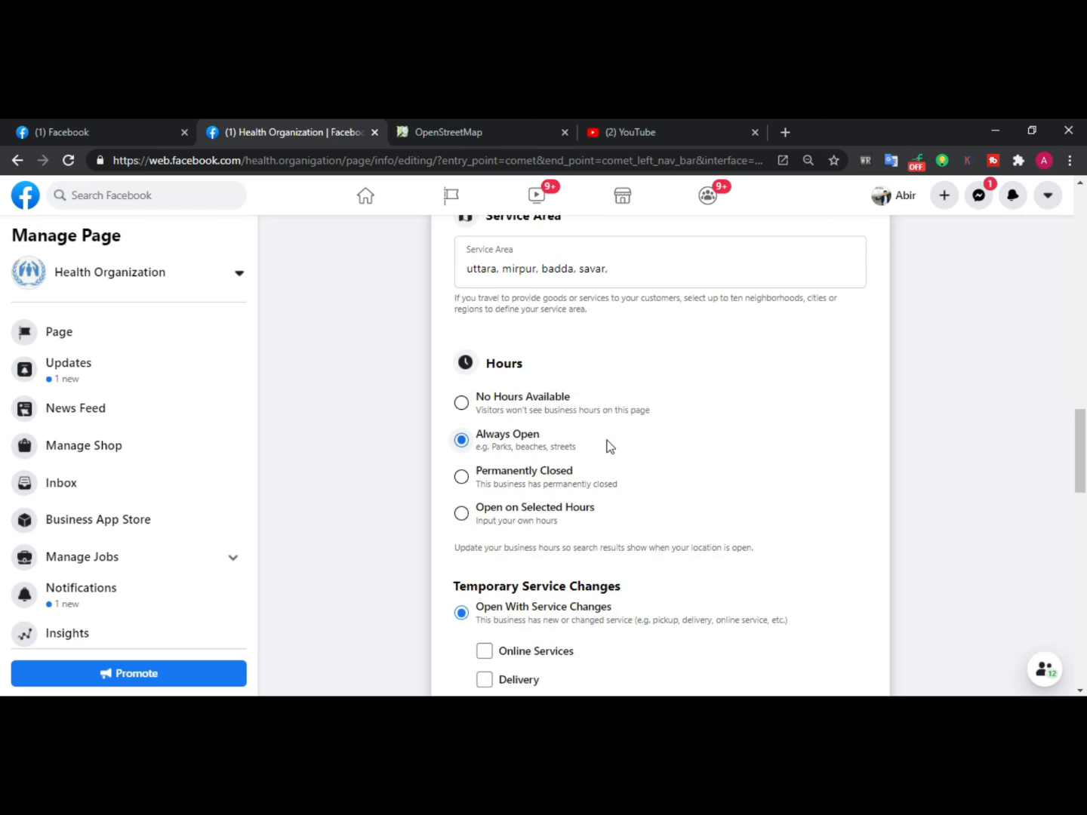
# Open the Health Organization page from the Manage Page sidebar and switch to View as Visitor
pyautogui.click(112, 271)
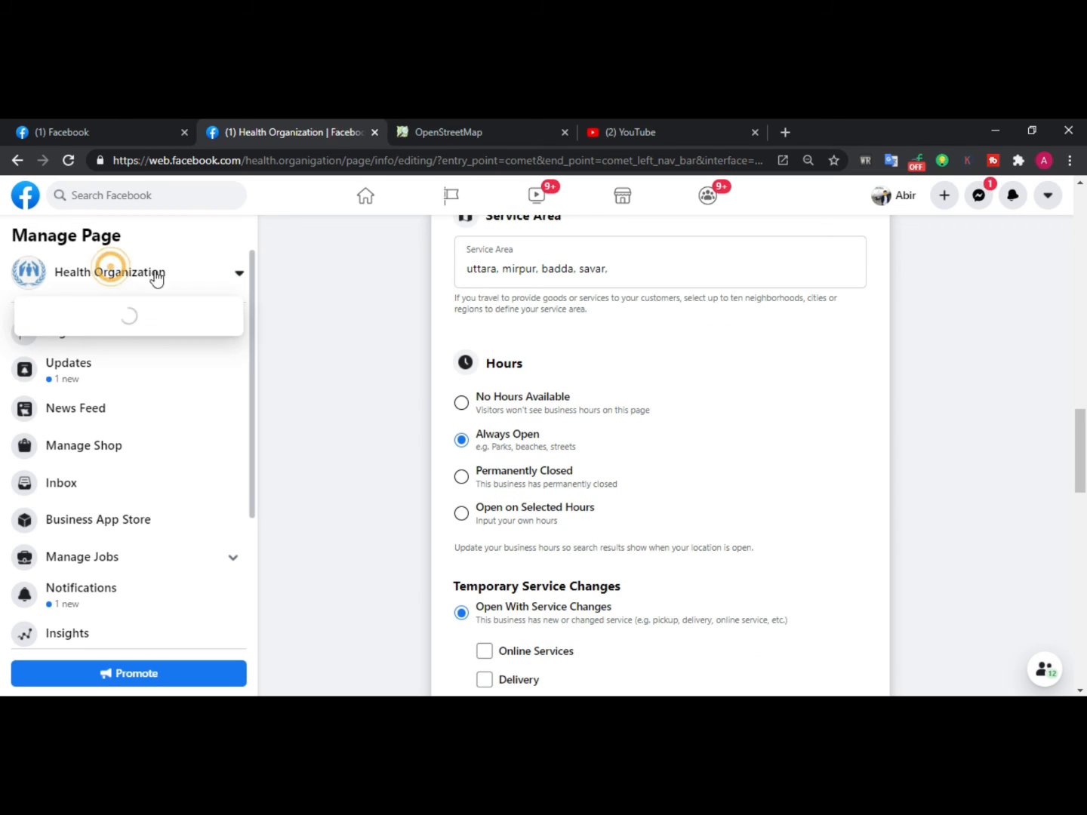
pyautogui.click(63, 278)
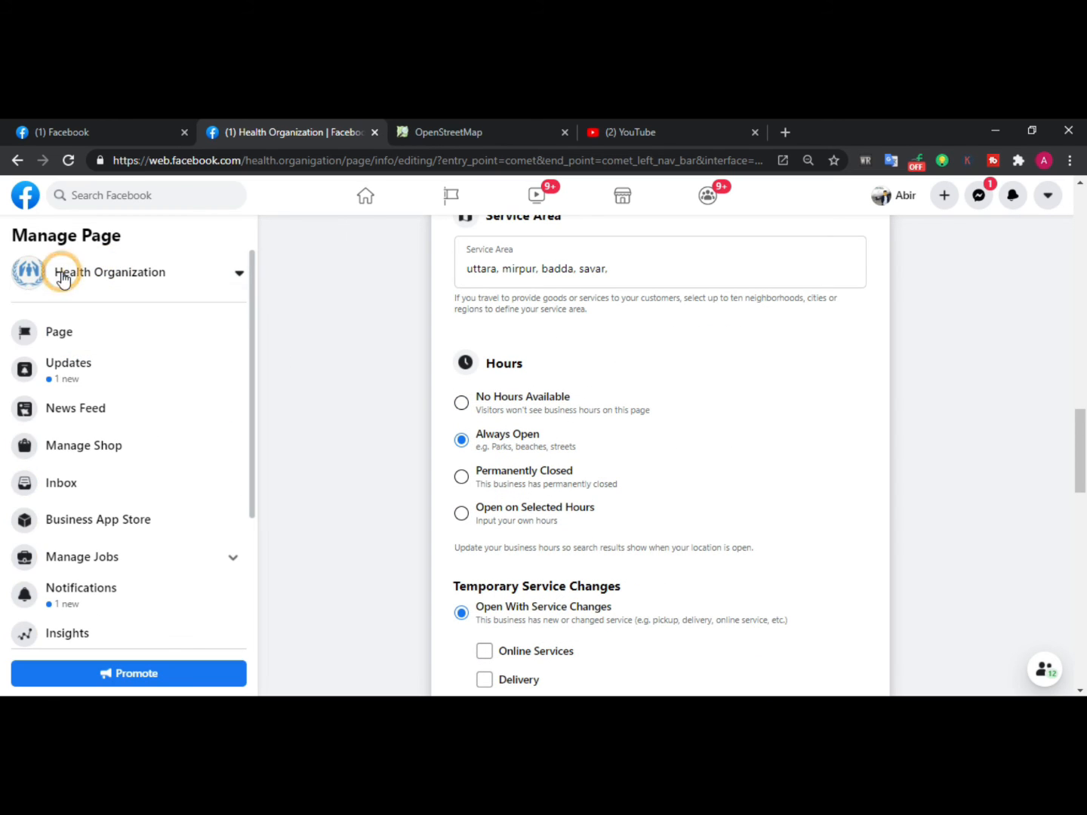
pyautogui.click(62, 329)
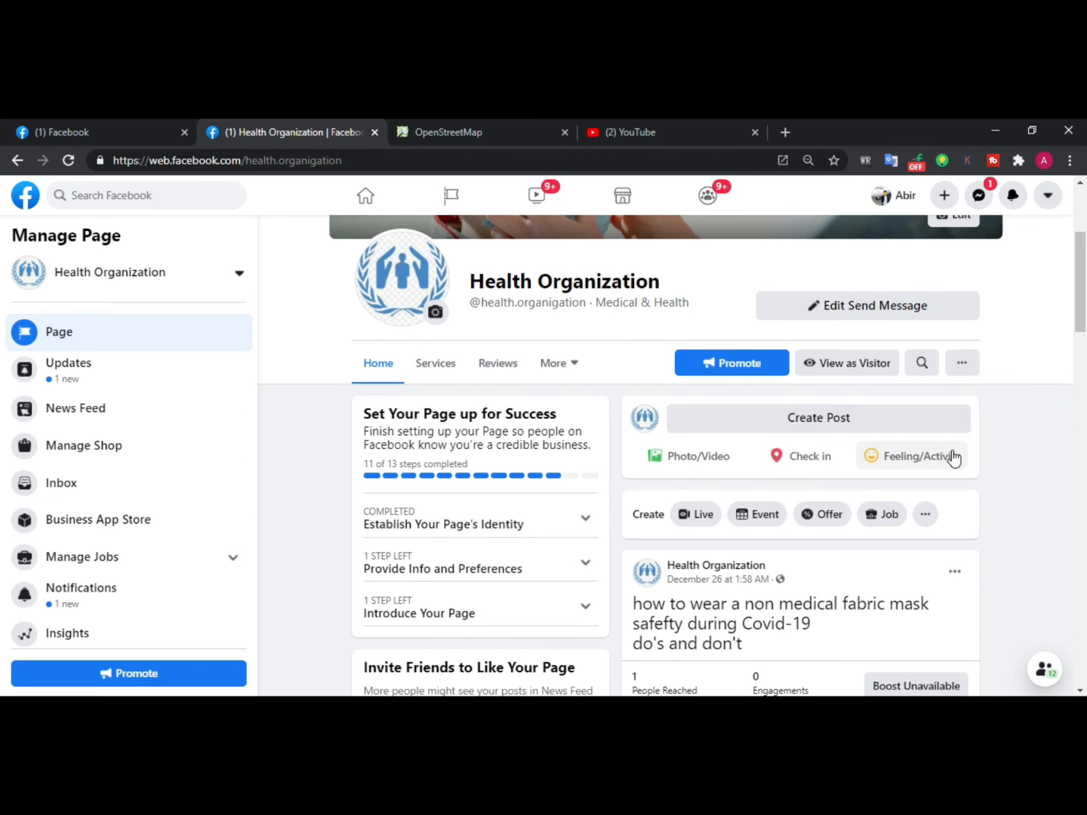
pyautogui.scroll(3, 948, 459)
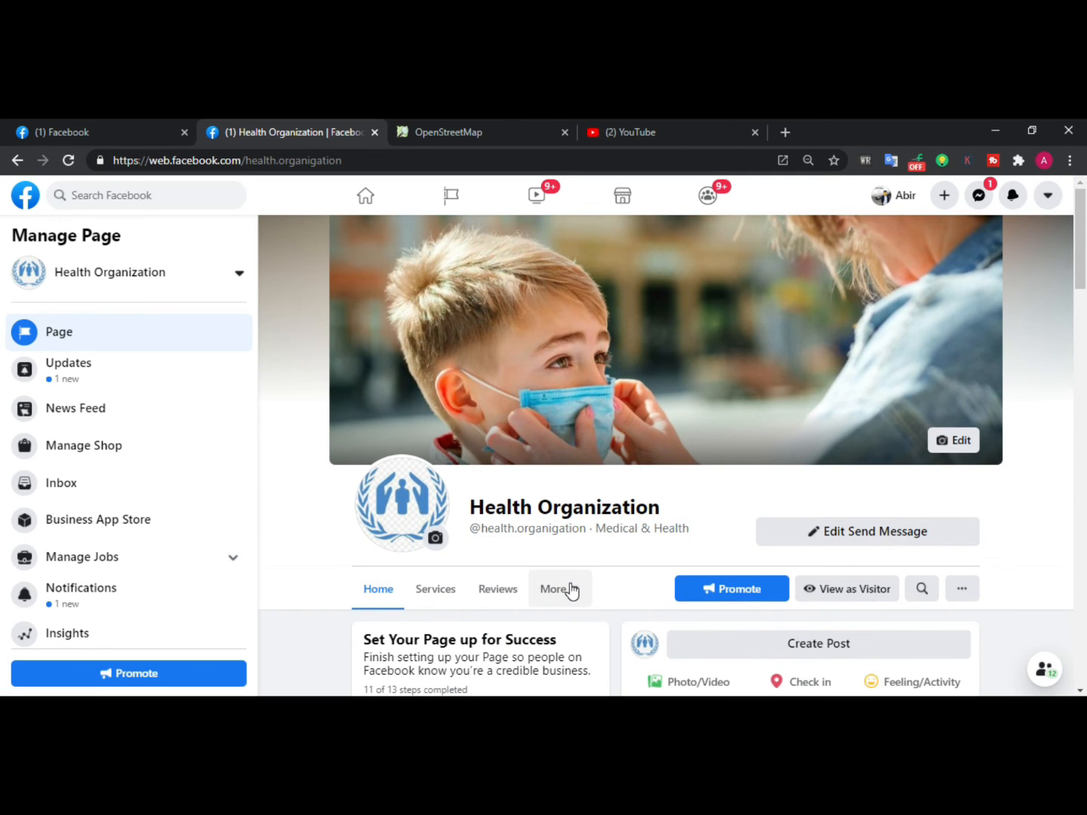
pyautogui.scroll(-1, 604, 578)
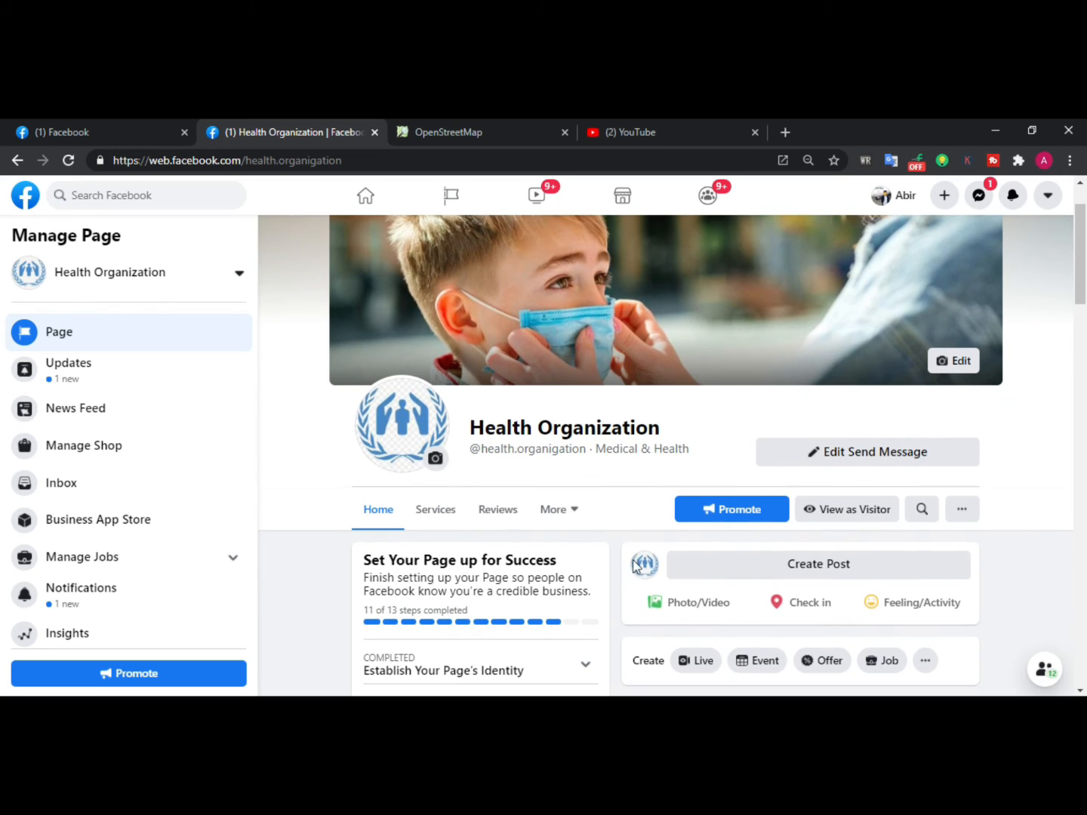
pyautogui.click(859, 529)
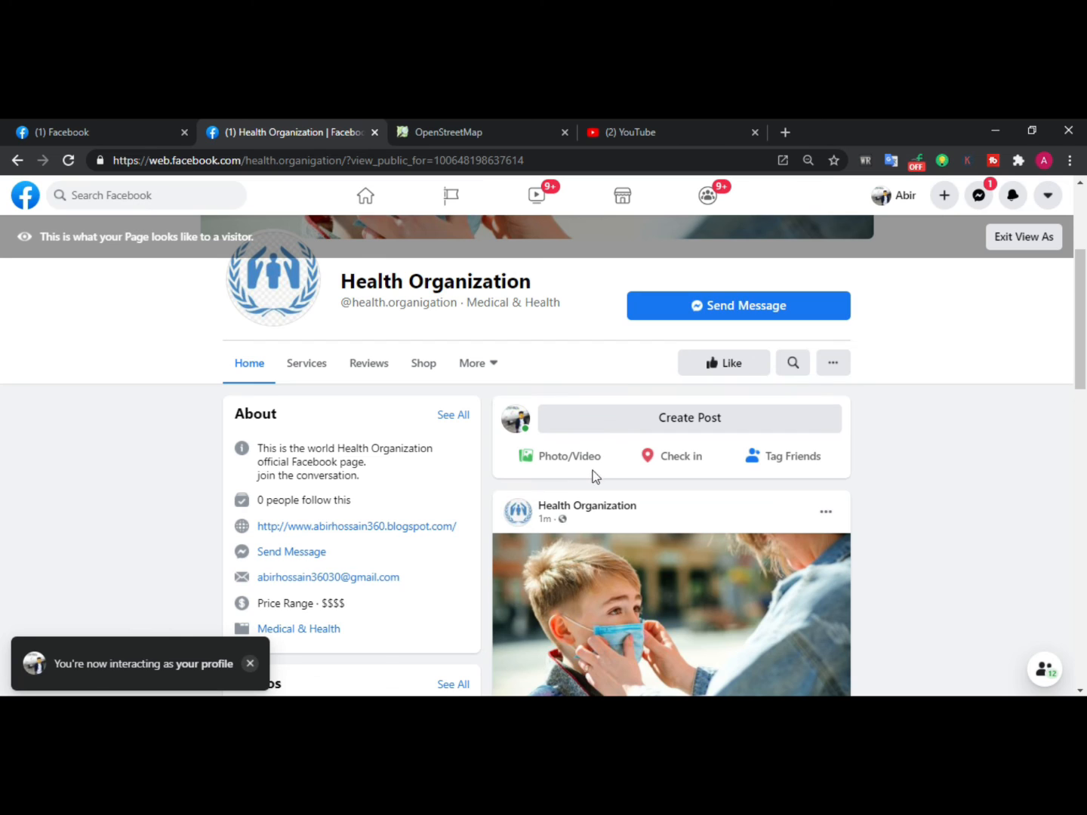
# Scroll through the visitor view to inspect the page's About section details
pyautogui.scroll(3, 591, 468)
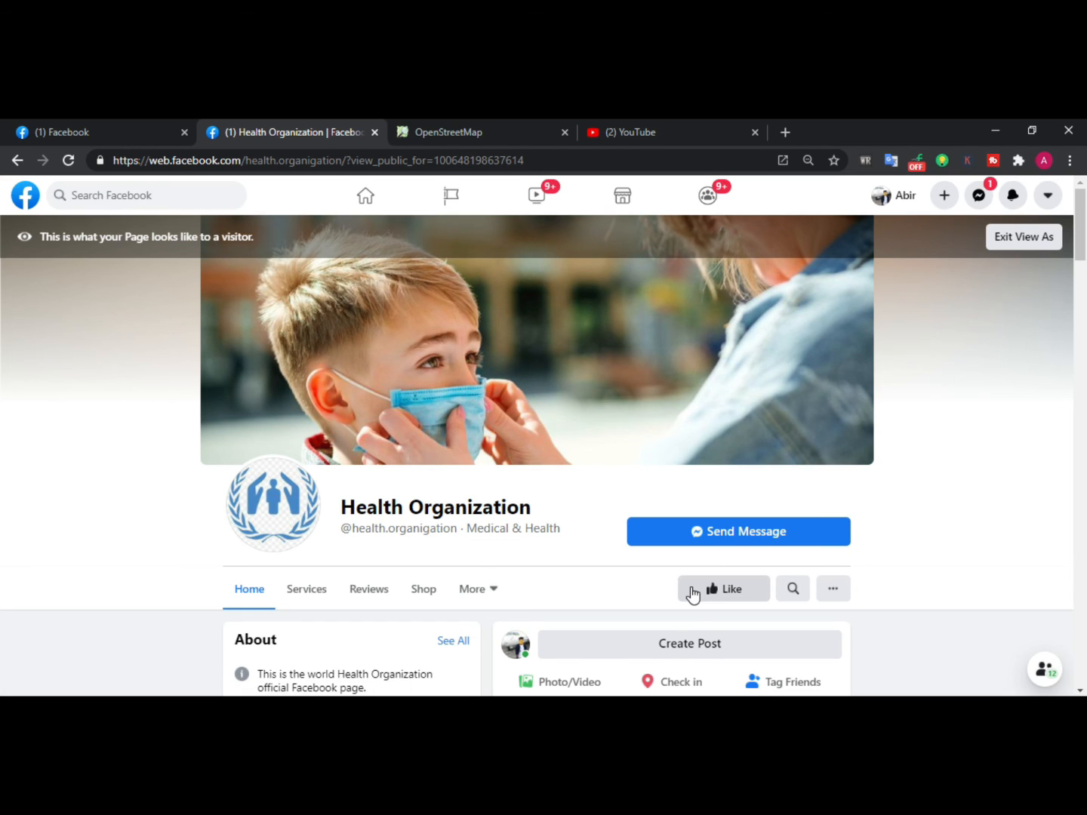
pyautogui.scroll(-1, 626, 471)
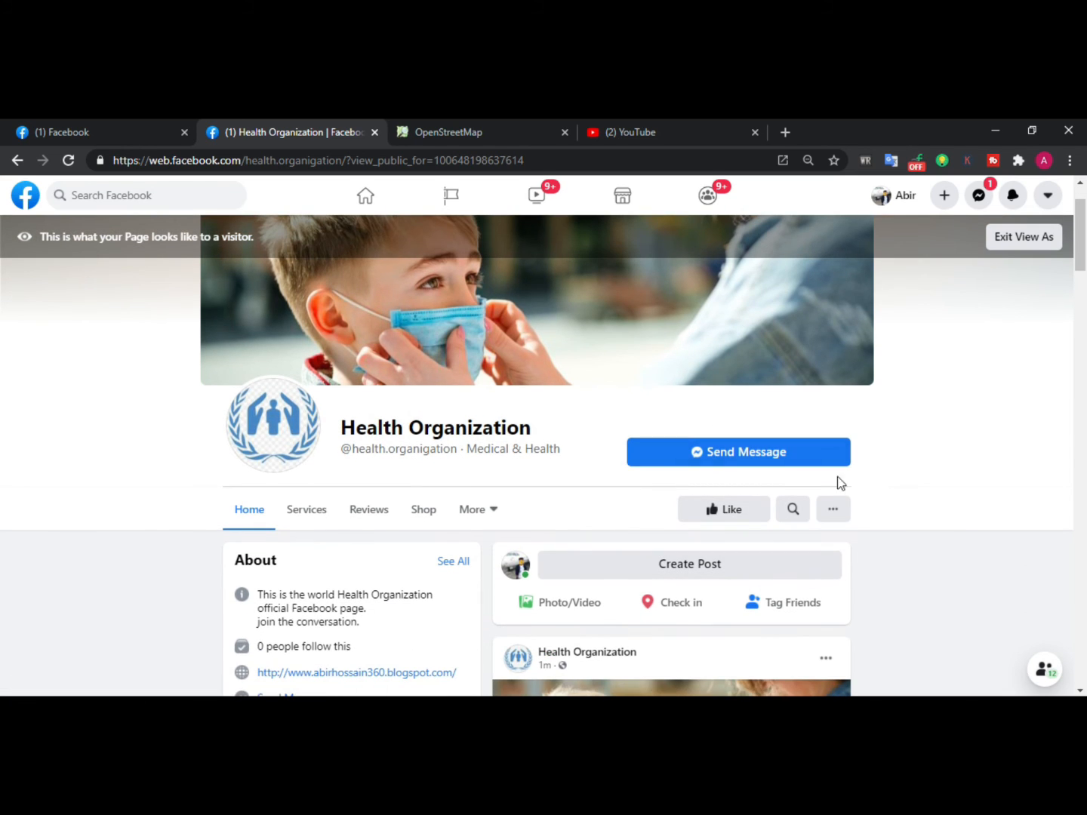
pyautogui.scroll(-2, 745, 456)
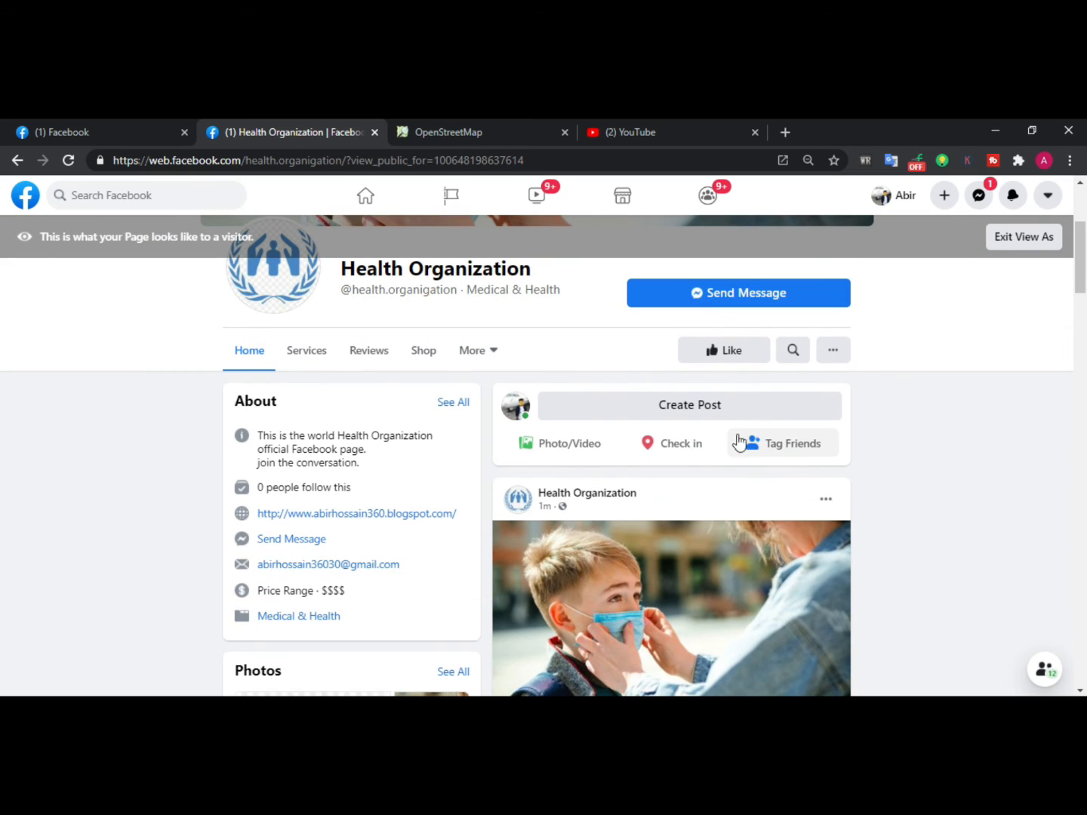
pyautogui.scroll(-1, 310, 382)
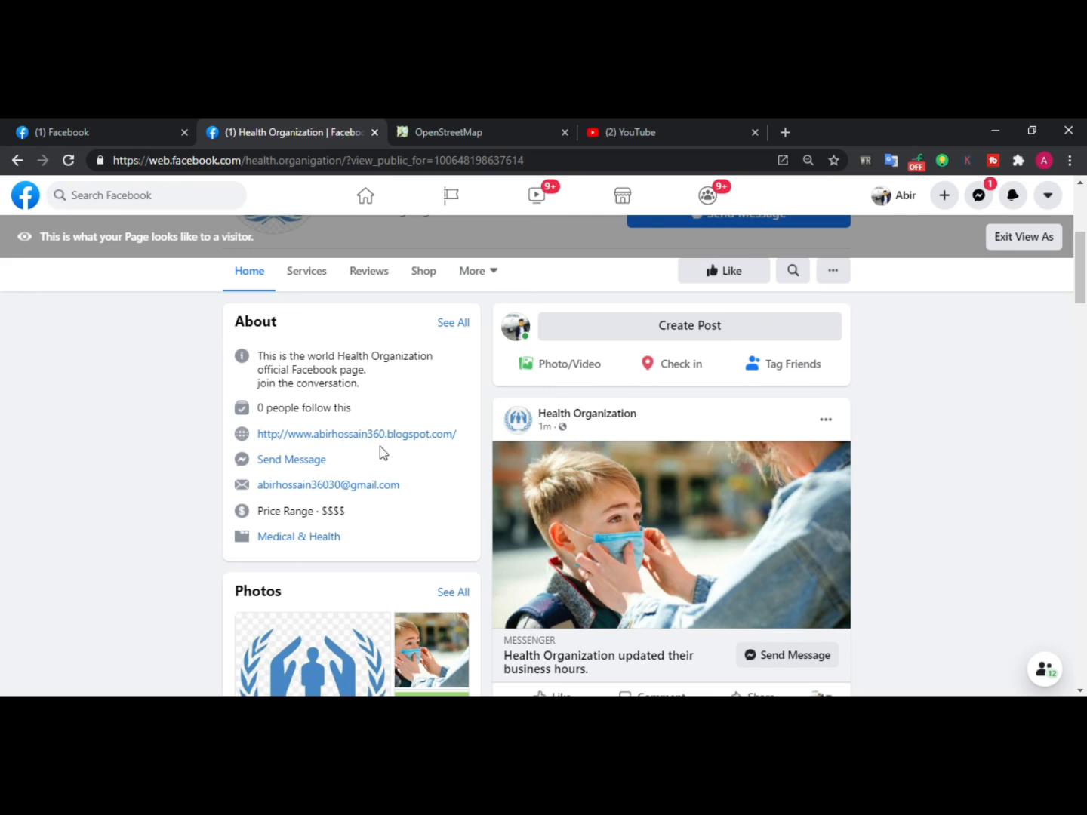
pyautogui.scroll(-1, 360, 453)
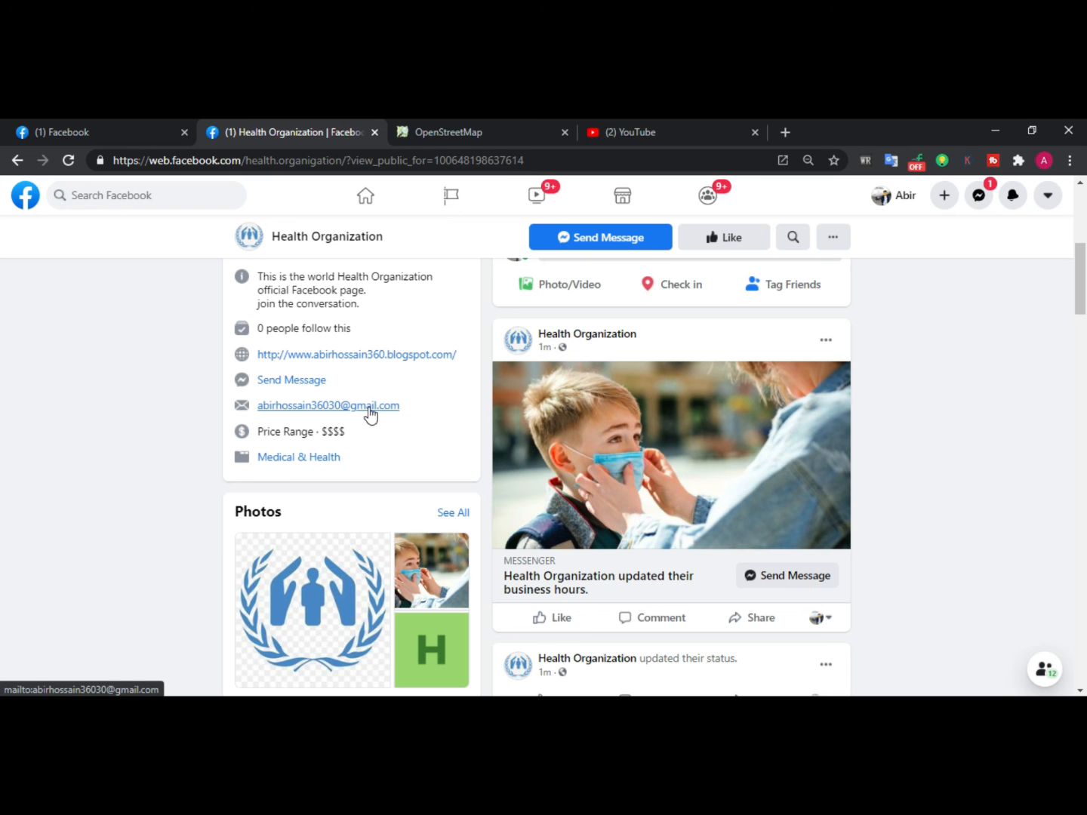
pyautogui.scroll(-1, 370, 415)
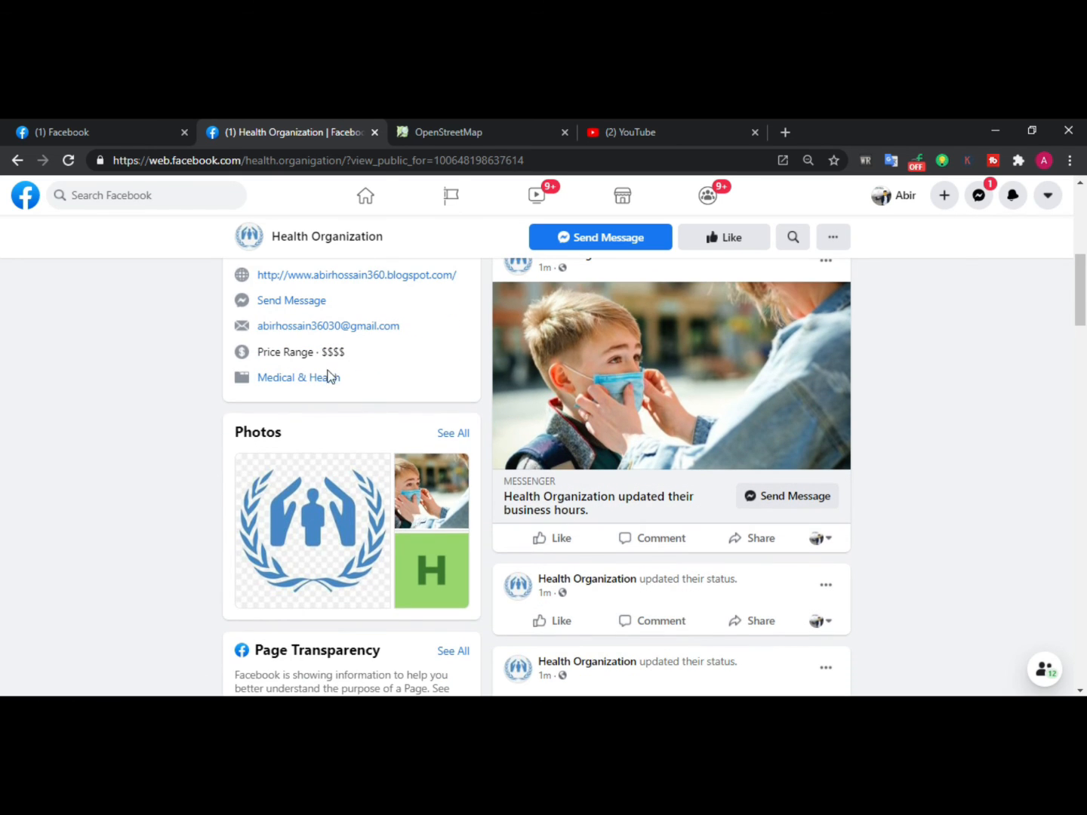
pyautogui.scroll(-3, 321, 381)
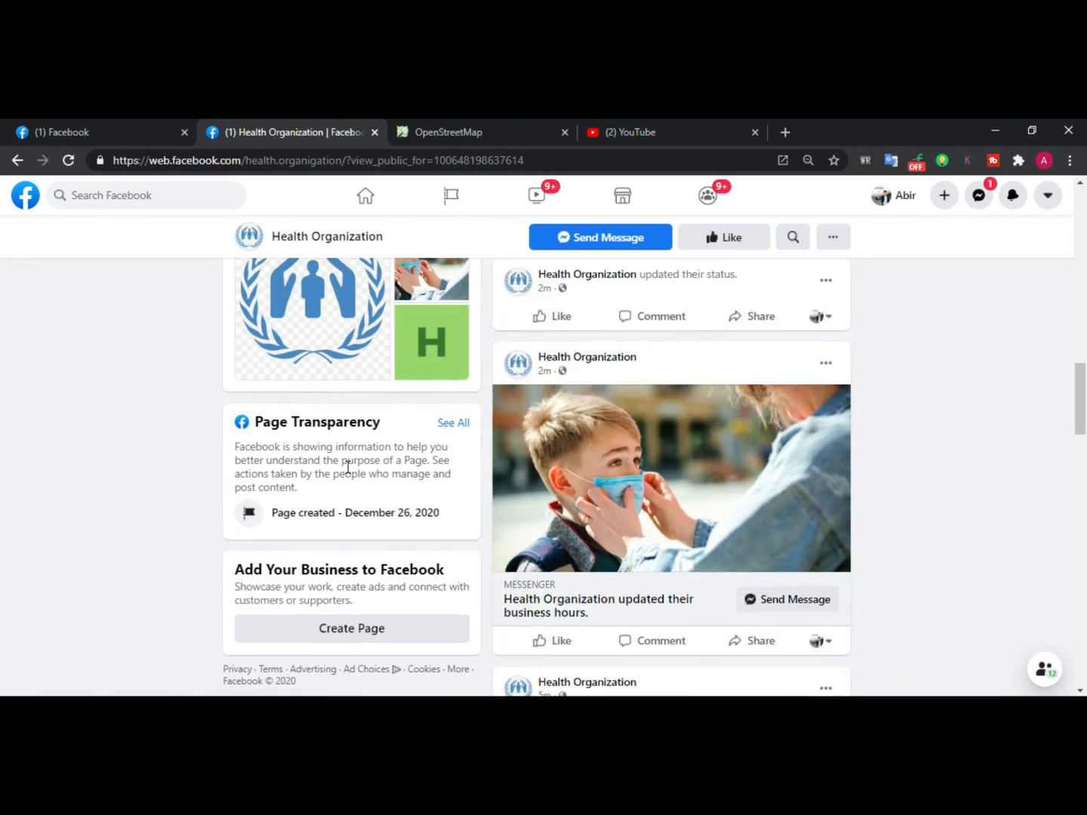
pyautogui.scroll(10, 287, 487)
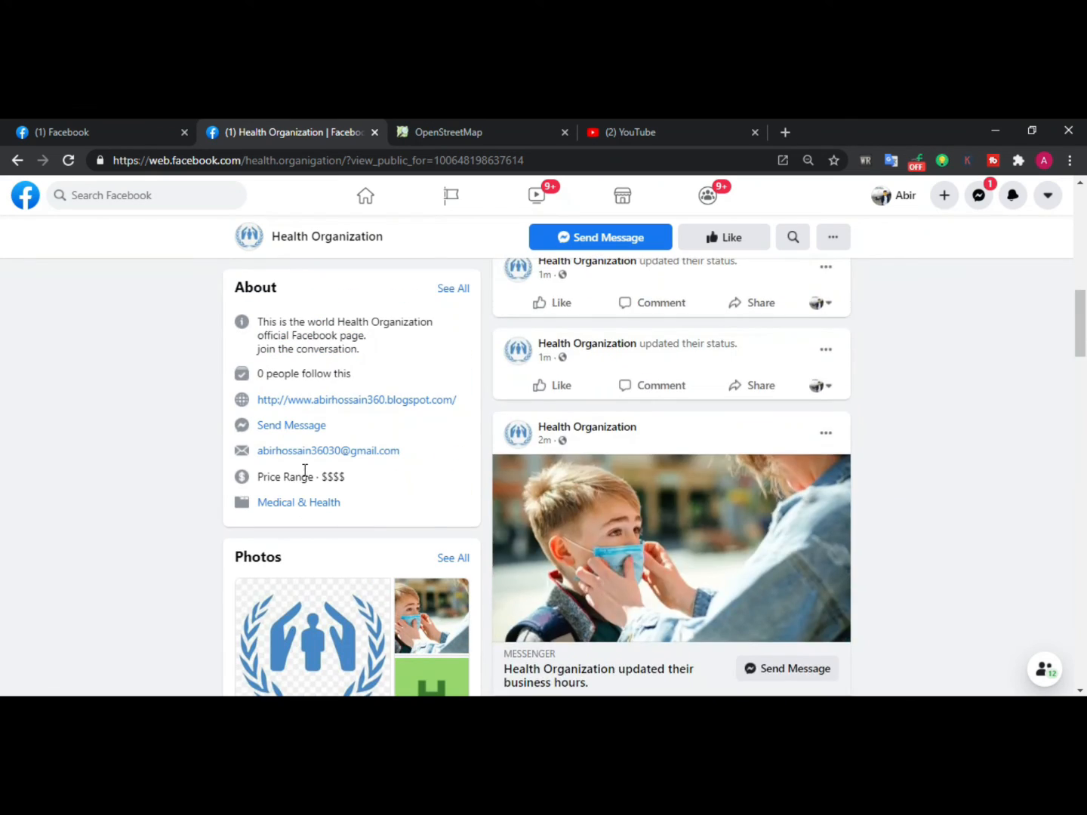
pyautogui.scroll(3, 306, 476)
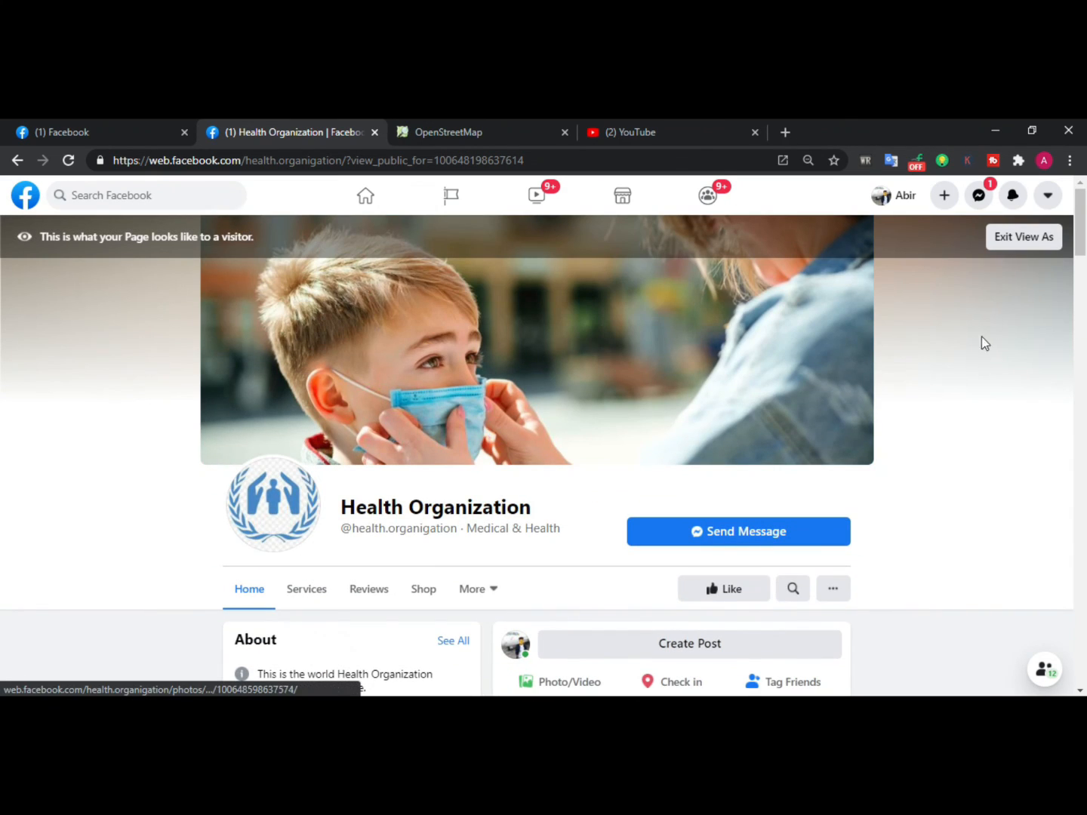
# Exit the visitor view and navigate back to the page's admin view
pyautogui.click(1019, 239)
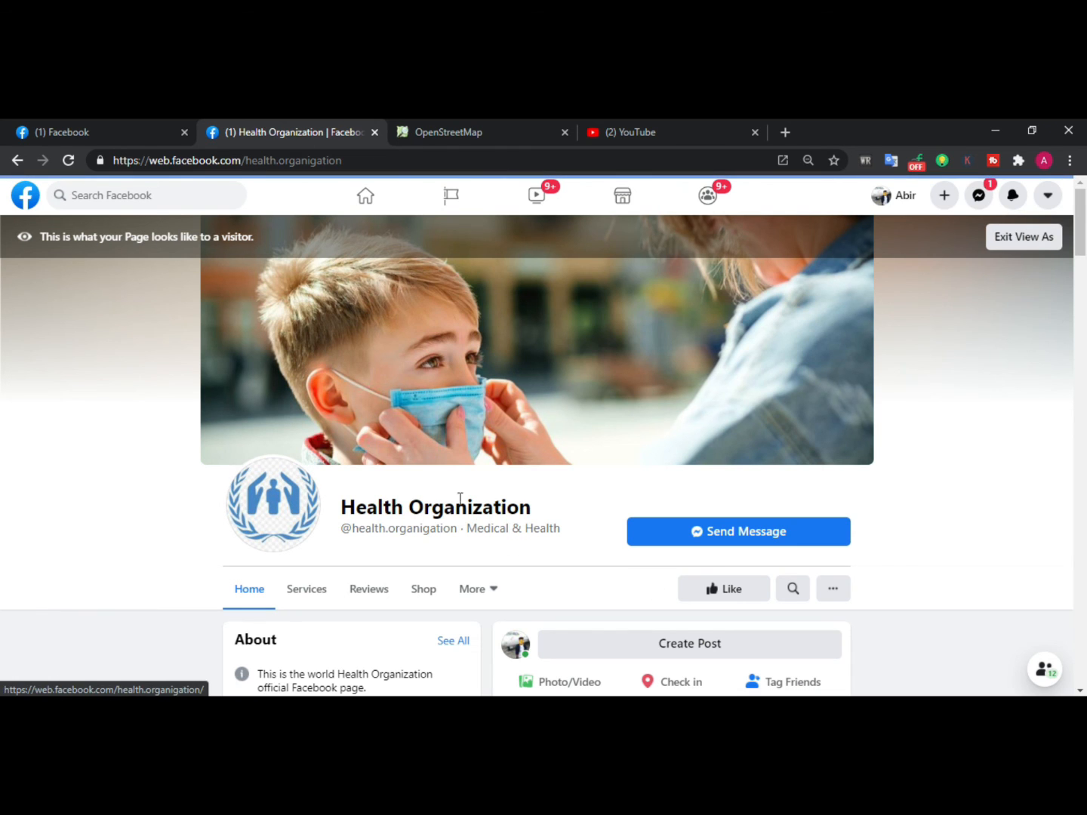
pyautogui.rightClick(125, 290)
pyautogui.click(148, 308)
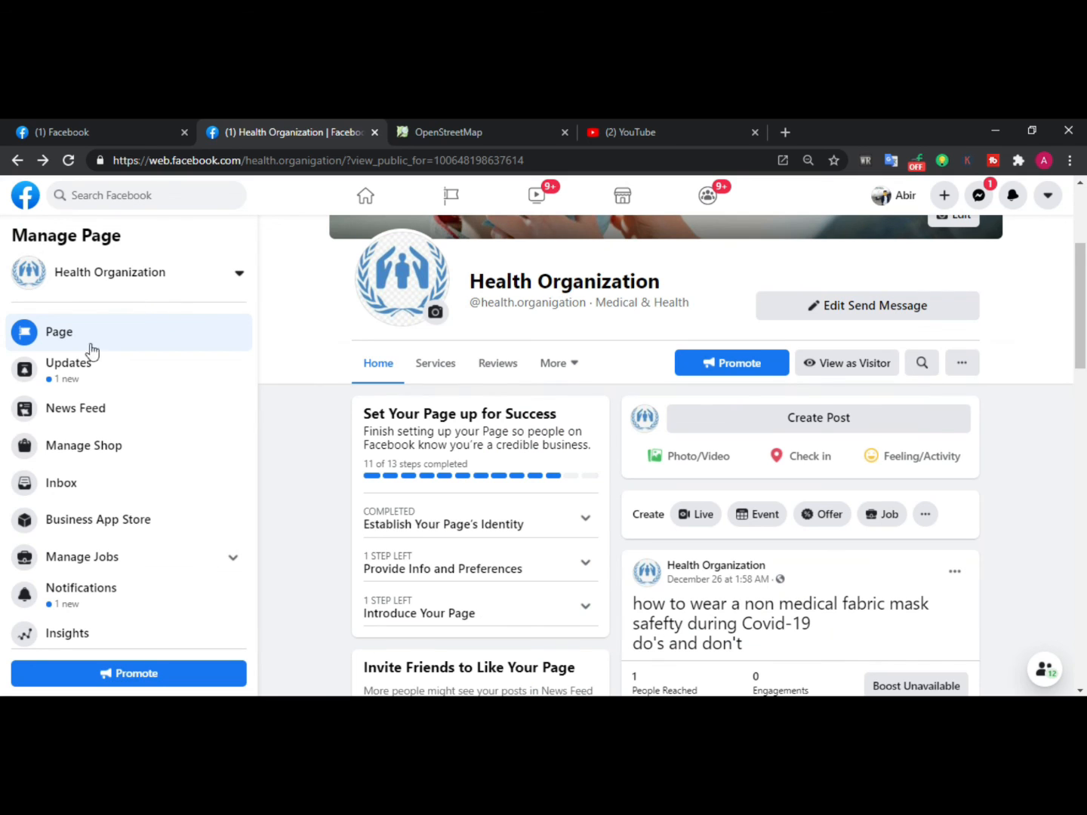
pyautogui.scroll(-2, 98, 476)
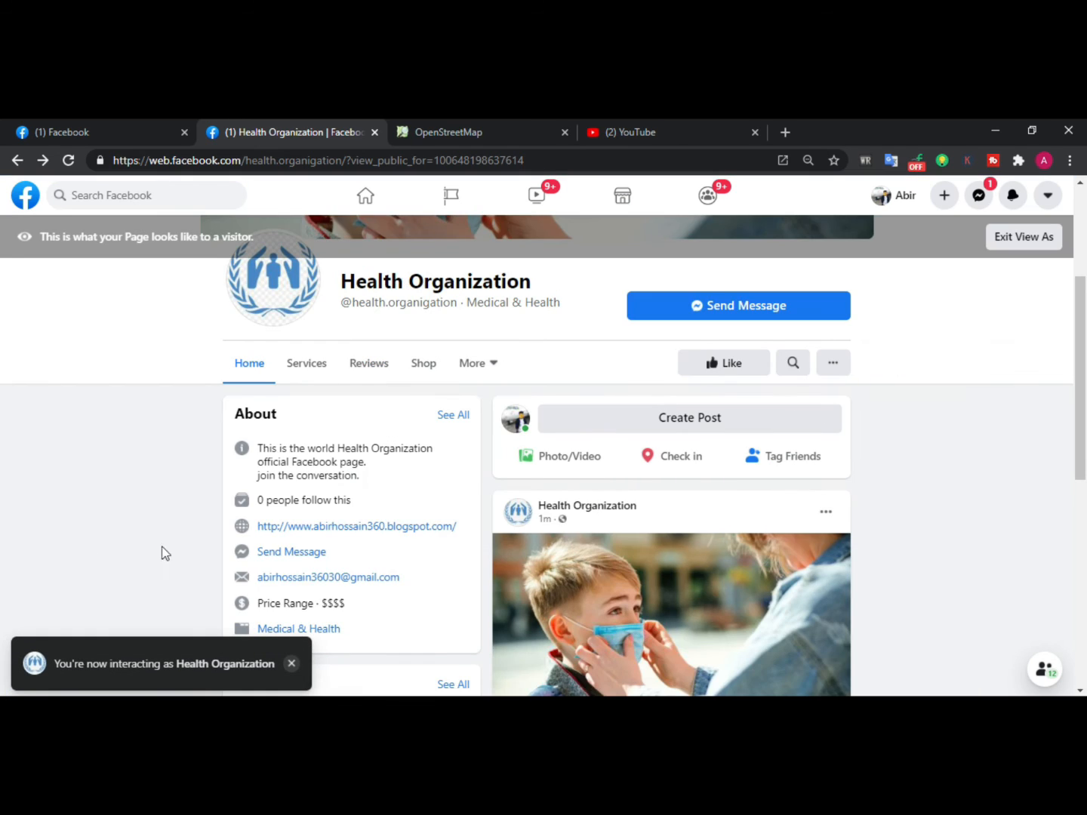
pyautogui.scroll(-3, 738, 503)
pyautogui.scroll(6, 72, 343)
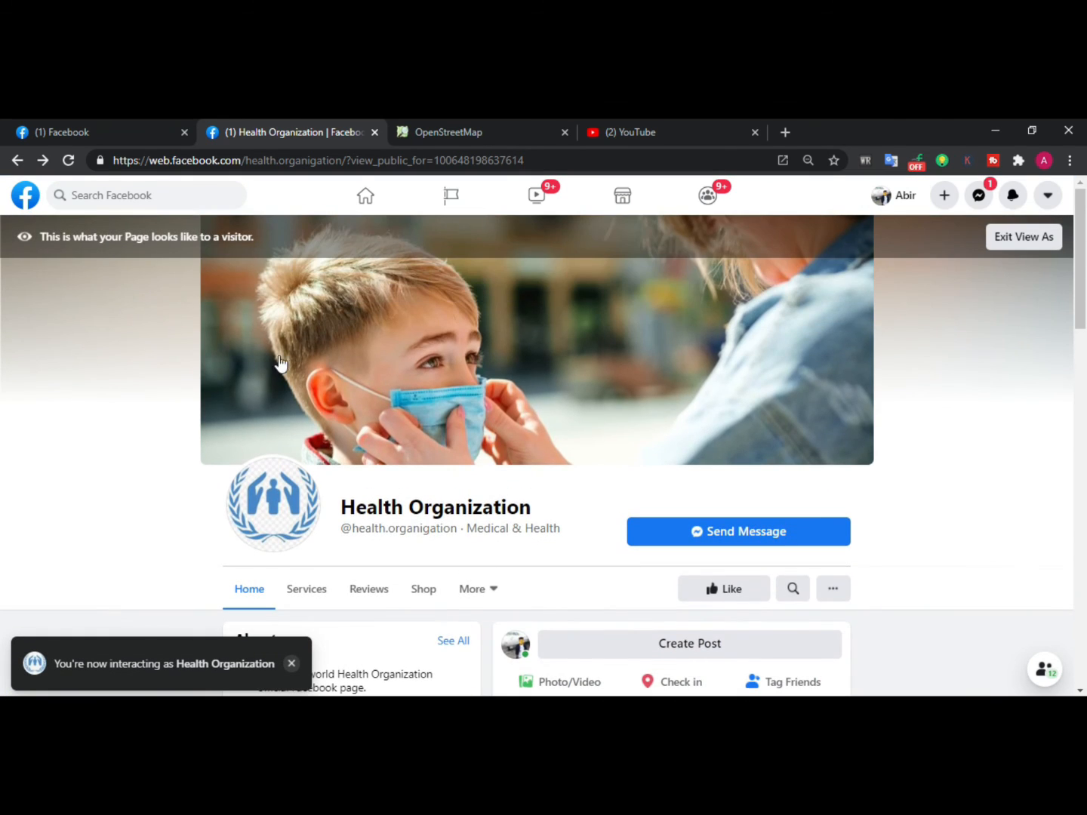
pyautogui.click(16, 160)
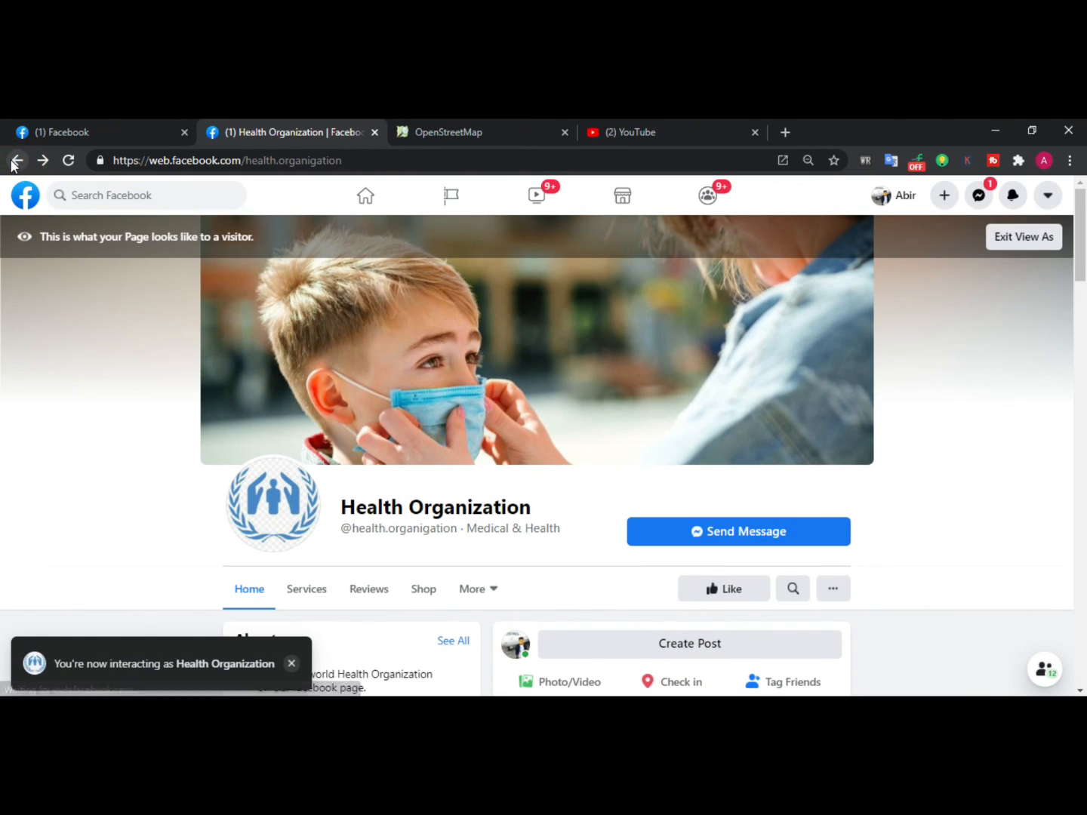
pyautogui.scroll(-3, 117, 513)
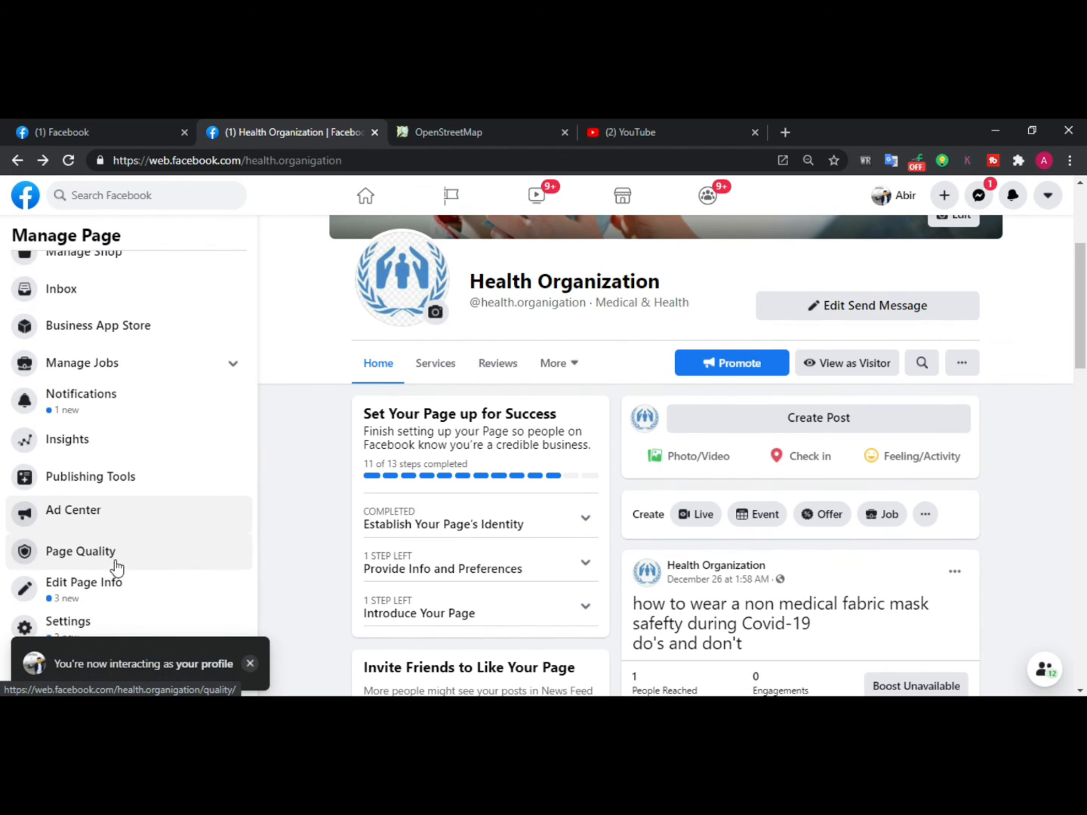
# Reopen Edit Page Info from the sidebar and scroll through its sections
pyautogui.click(117, 593)
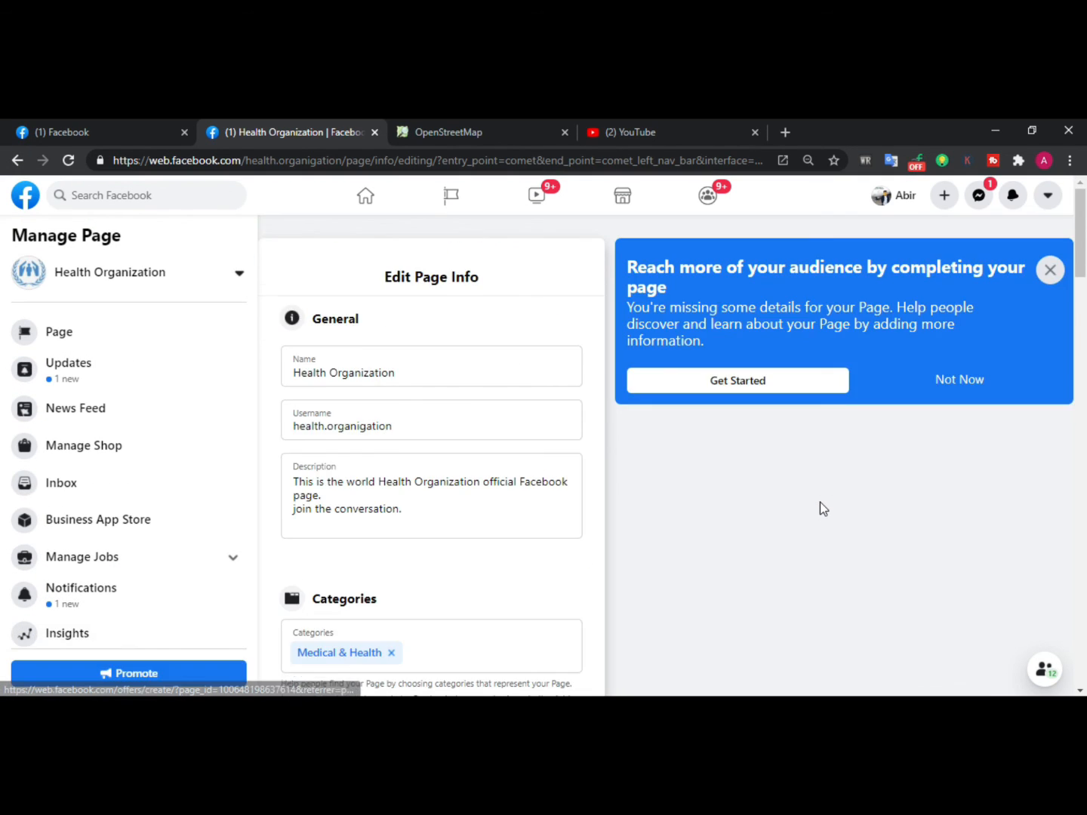
pyautogui.click(820, 502)
pyautogui.scroll(-5, 461, 430)
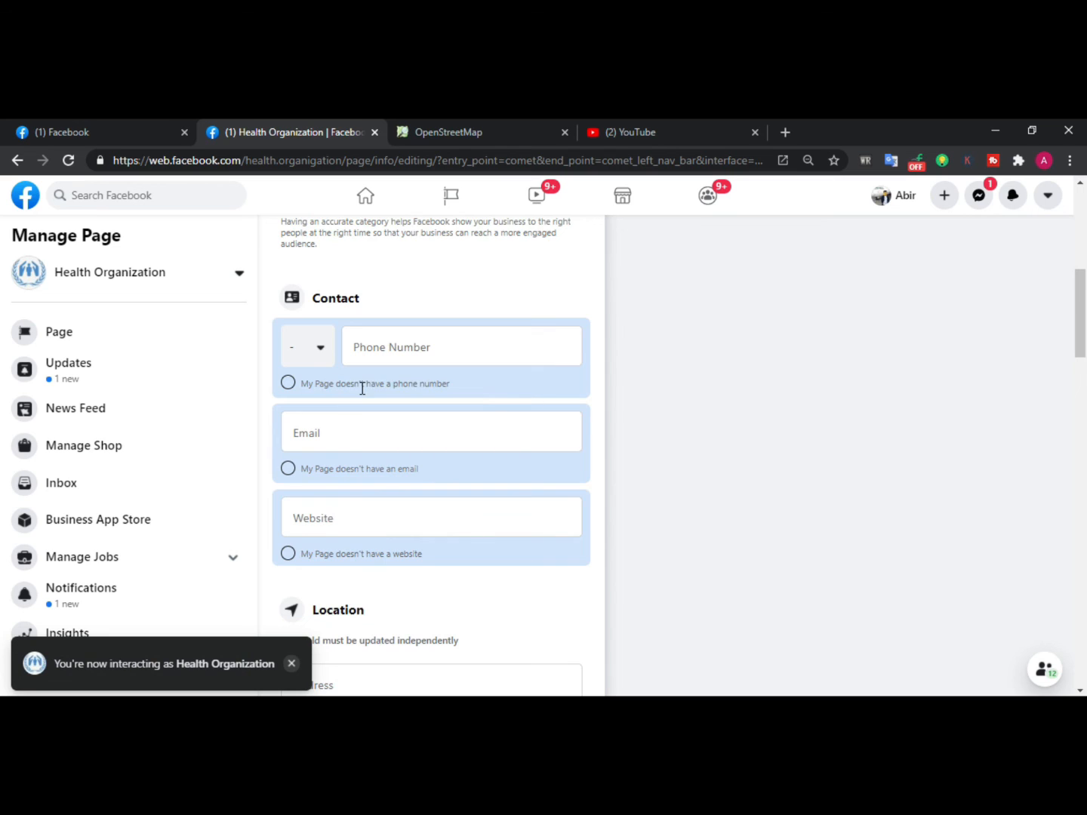
pyautogui.scroll(-3, 362, 387)
pyautogui.scroll(-3, 288, 519)
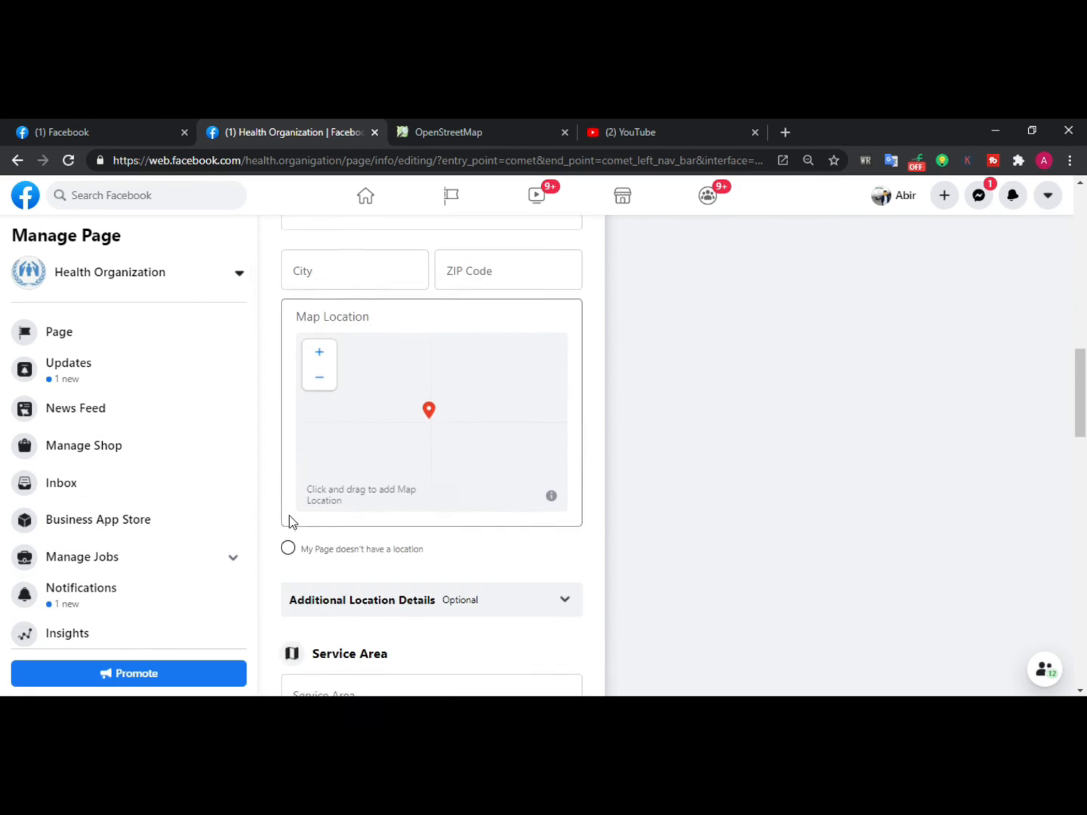
pyautogui.scroll(5, 289, 515)
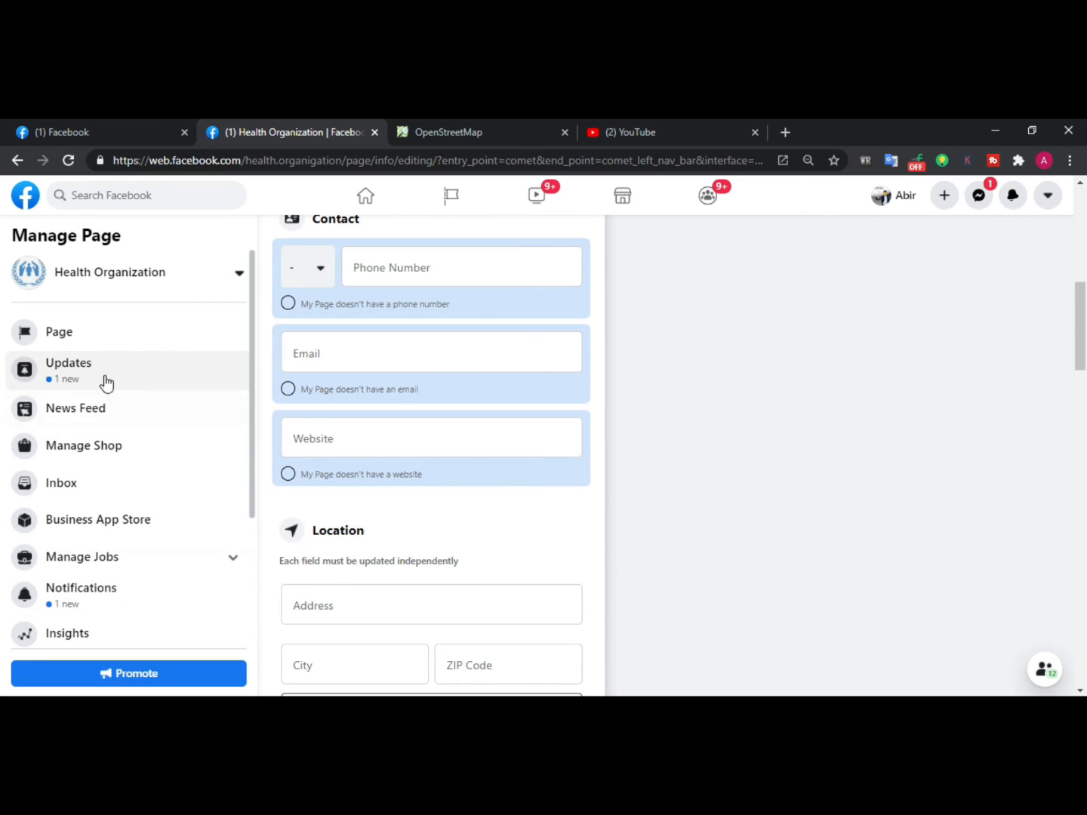
pyautogui.scroll(4, 423, 363)
pyautogui.scroll(2, 450, 355)
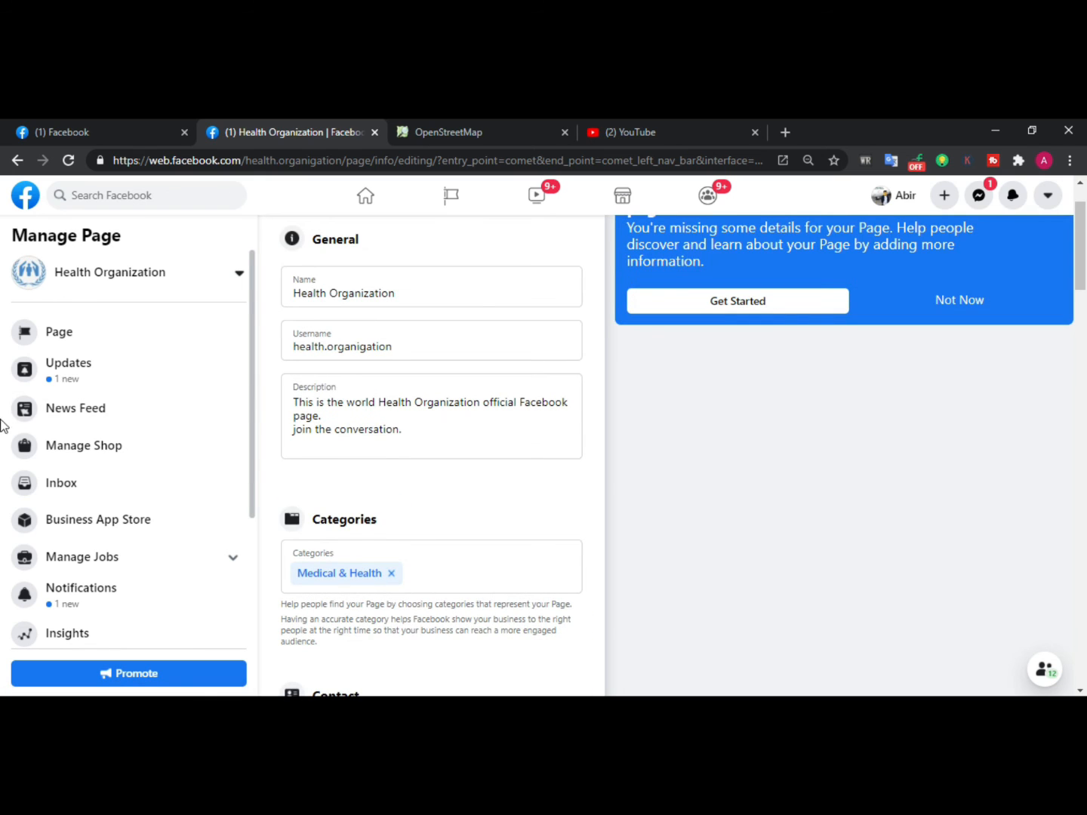
pyautogui.scroll(-3, 91, 529)
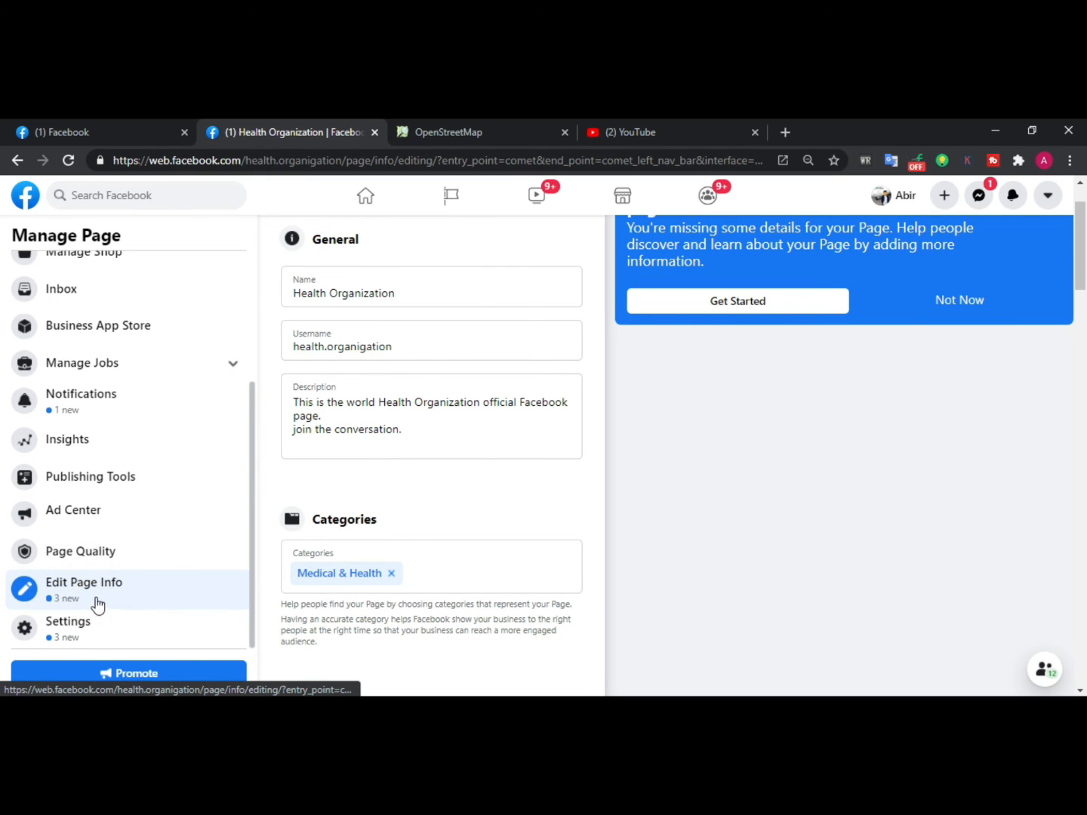
pyautogui.scroll(1, 438, 540)
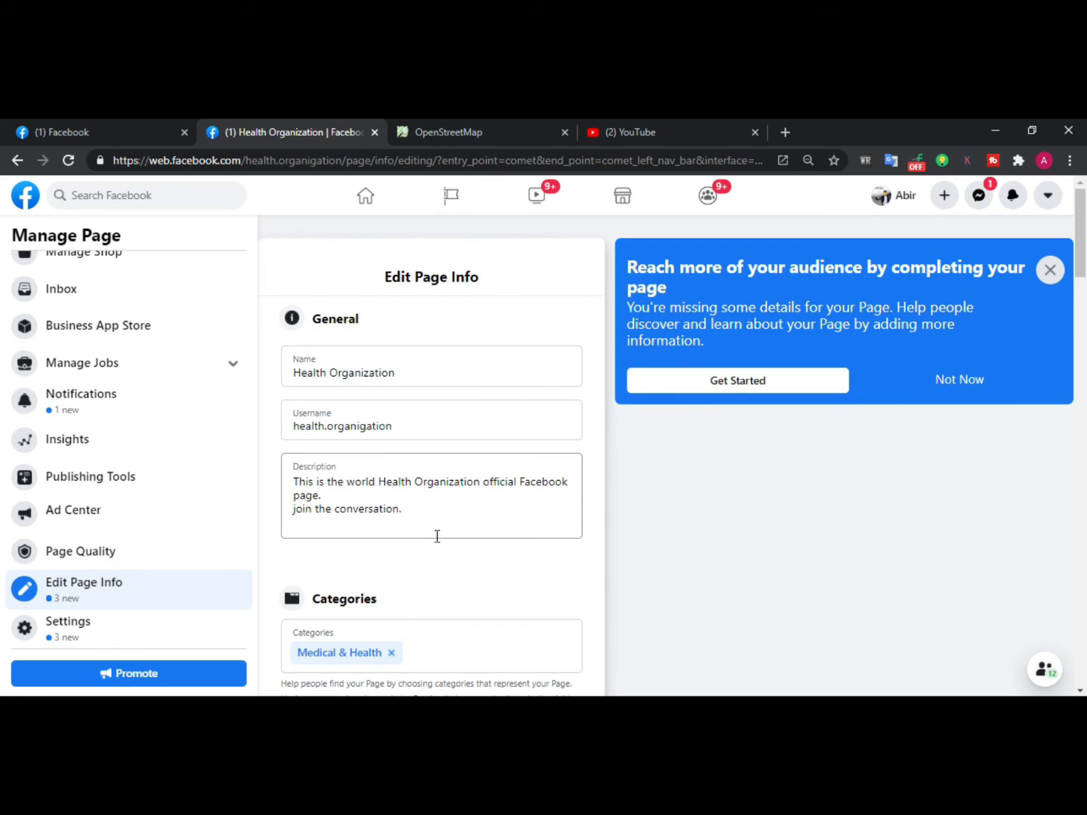
# Return to the Health Organization page from the sidebar and switch it to View as Visitor
pyautogui.scroll(3, 47, 349)
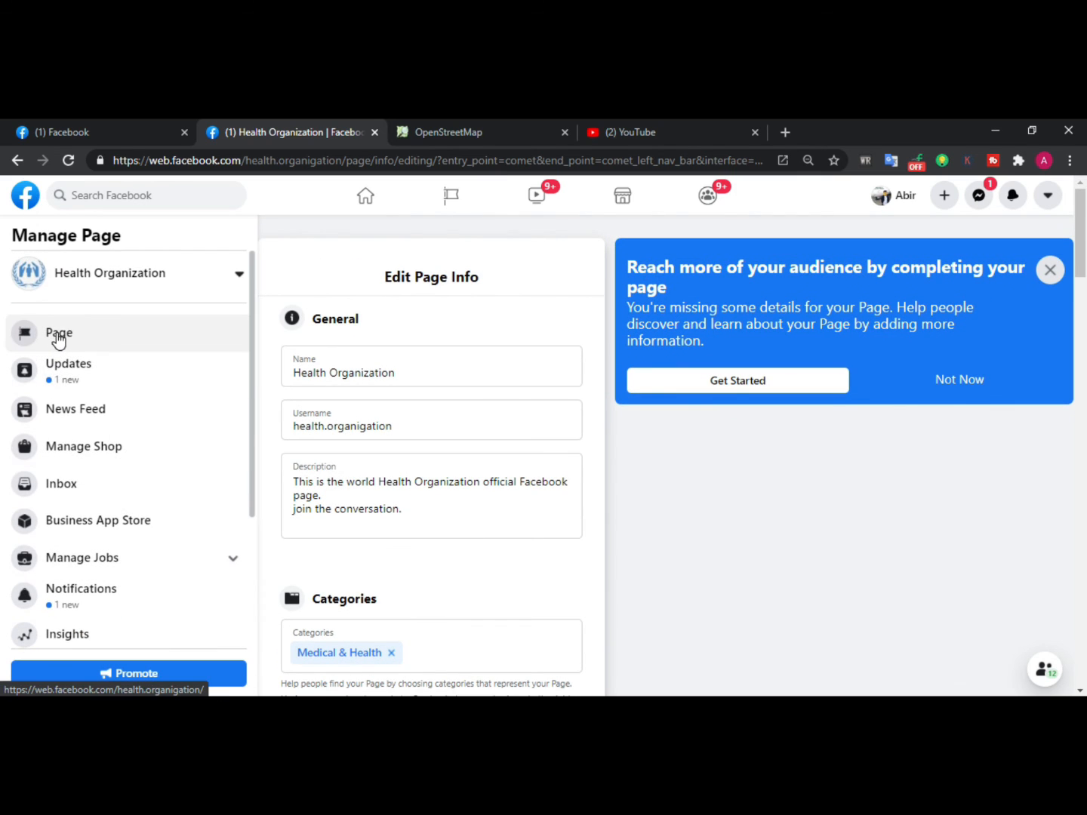
pyautogui.click(59, 336)
pyautogui.scroll(2, 828, 408)
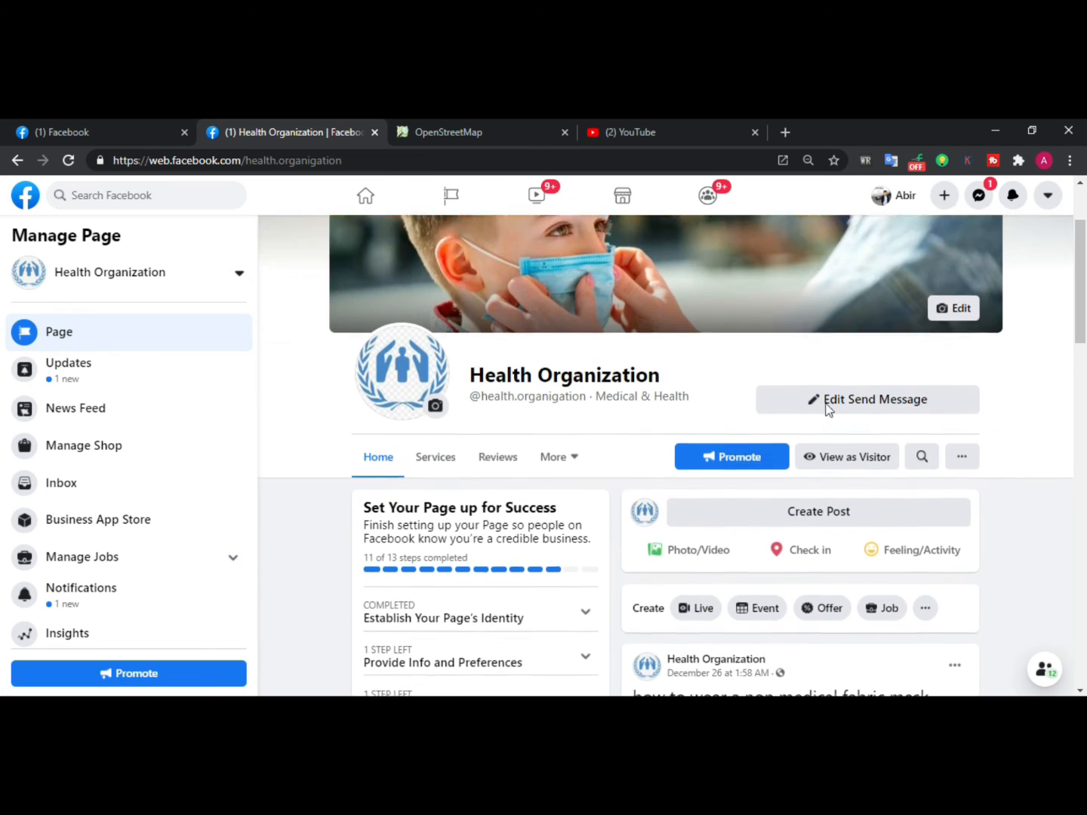
pyautogui.click(866, 531)
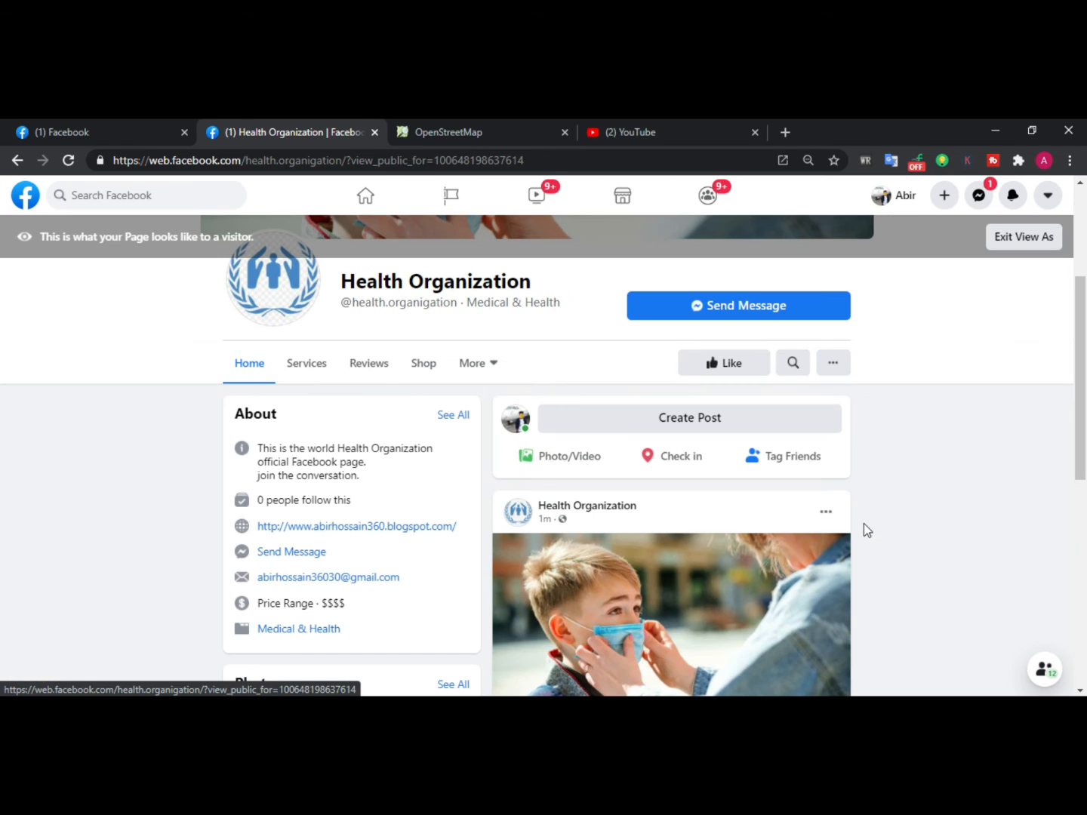
# Scroll up and down the visitor view to review the About section, photos and page transparency details
pyautogui.scroll(1, 375, 437)
pyautogui.scroll(2, 377, 439)
pyautogui.scroll(-6, 377, 439)
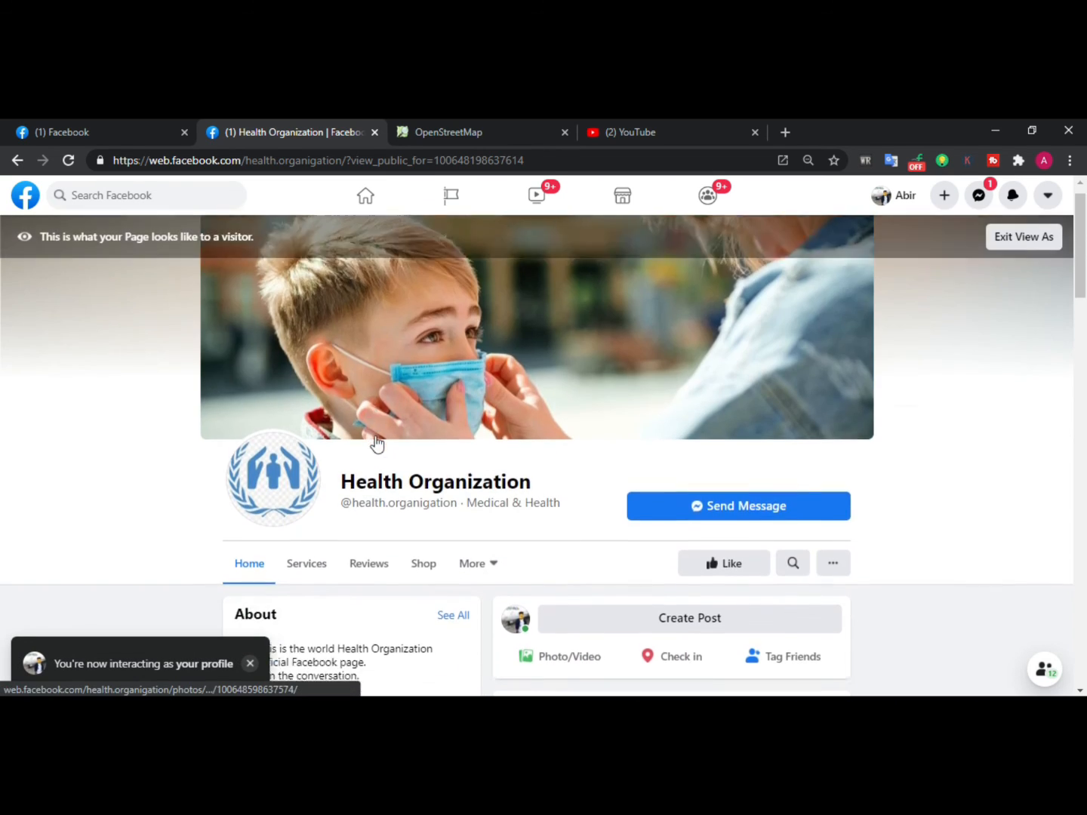
pyautogui.scroll(4, 377, 439)
pyautogui.scroll(-2, 376, 439)
pyautogui.scroll(-3, 378, 442)
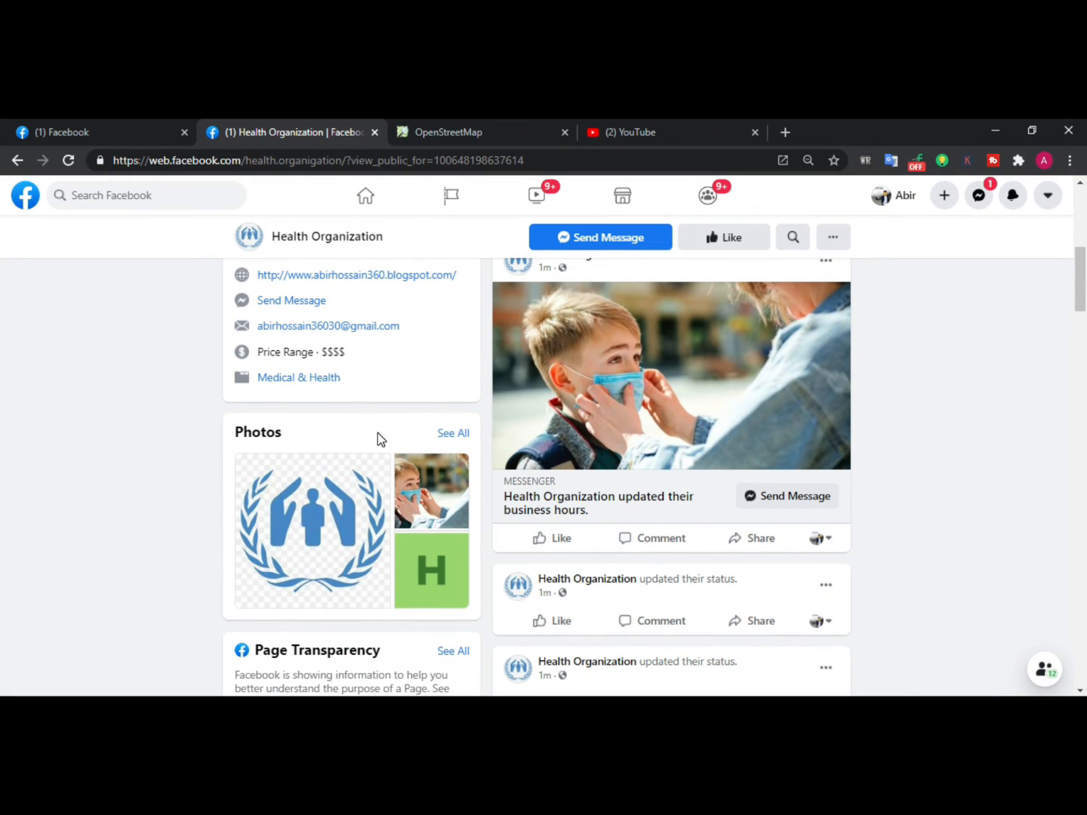
pyautogui.scroll(-3, 377, 432)
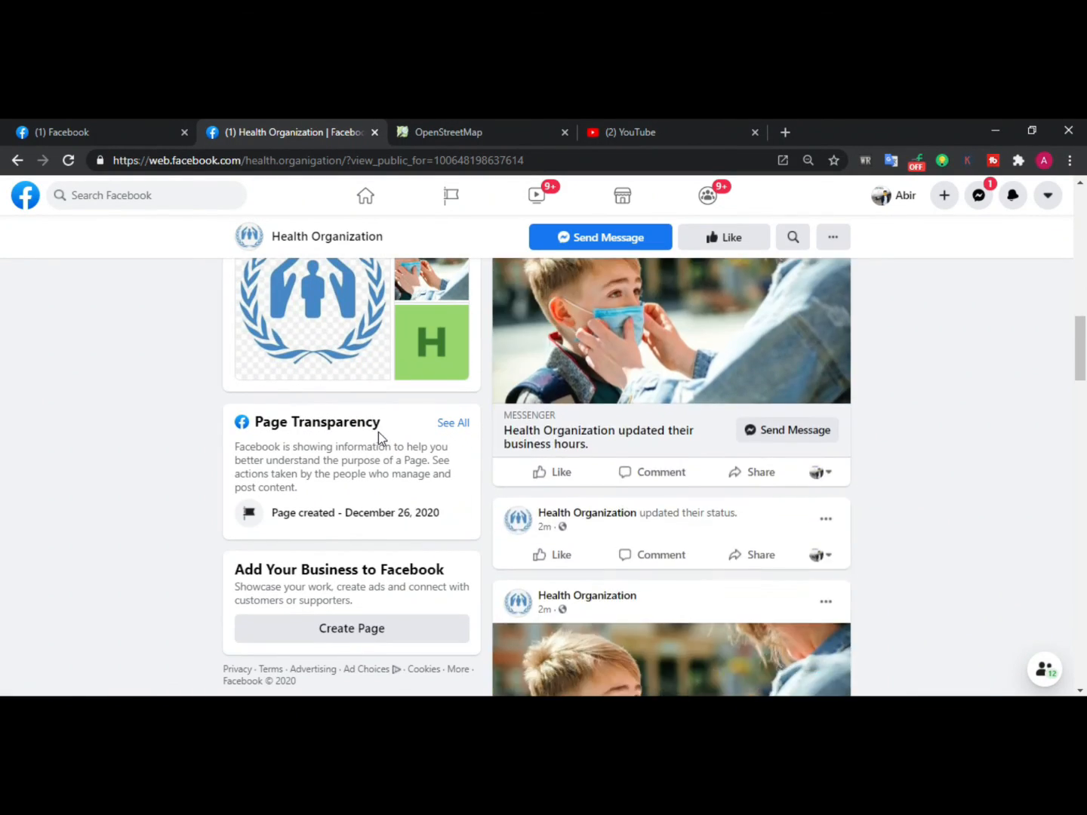
pyautogui.scroll(9, 379, 432)
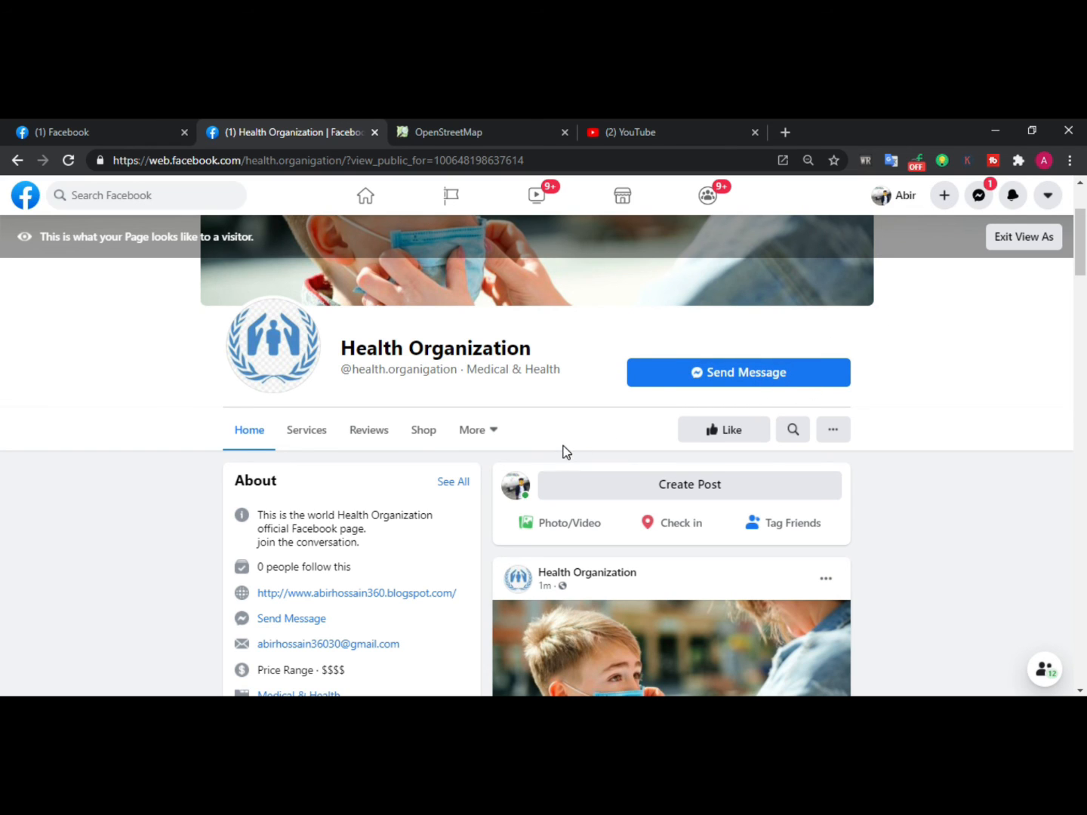
pyautogui.scroll(-2, 274, 556)
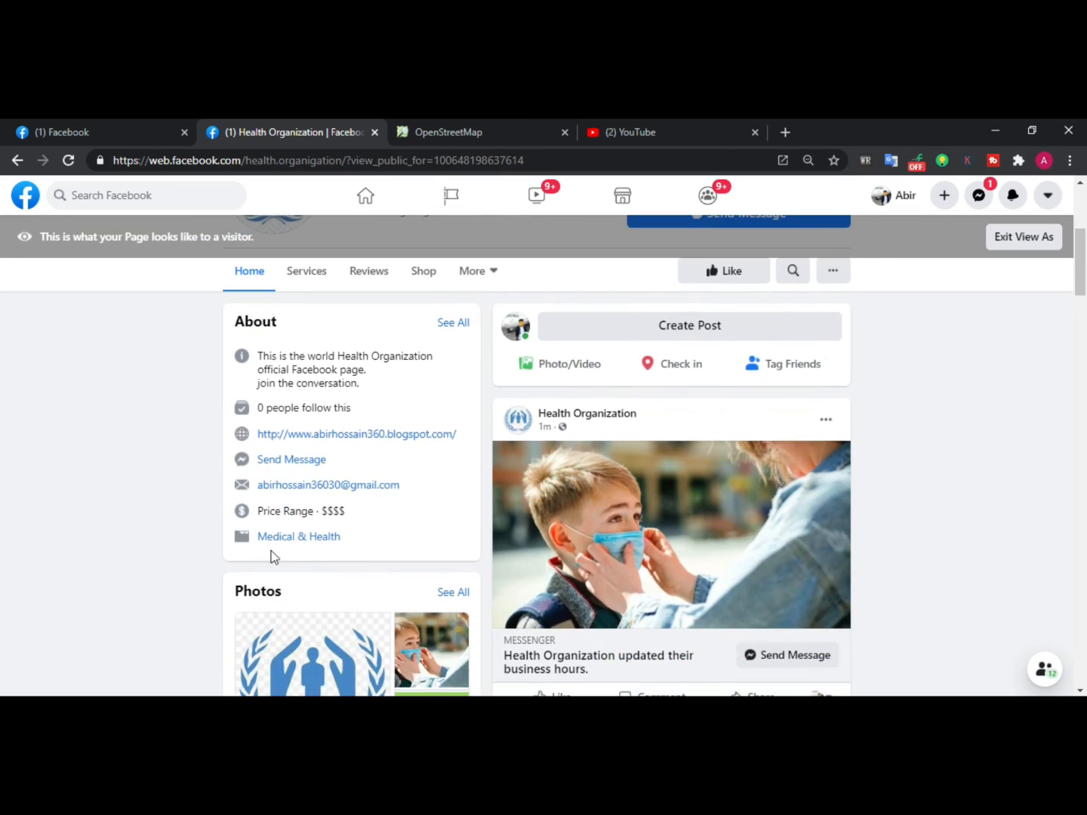
pyautogui.scroll(-3, 315, 549)
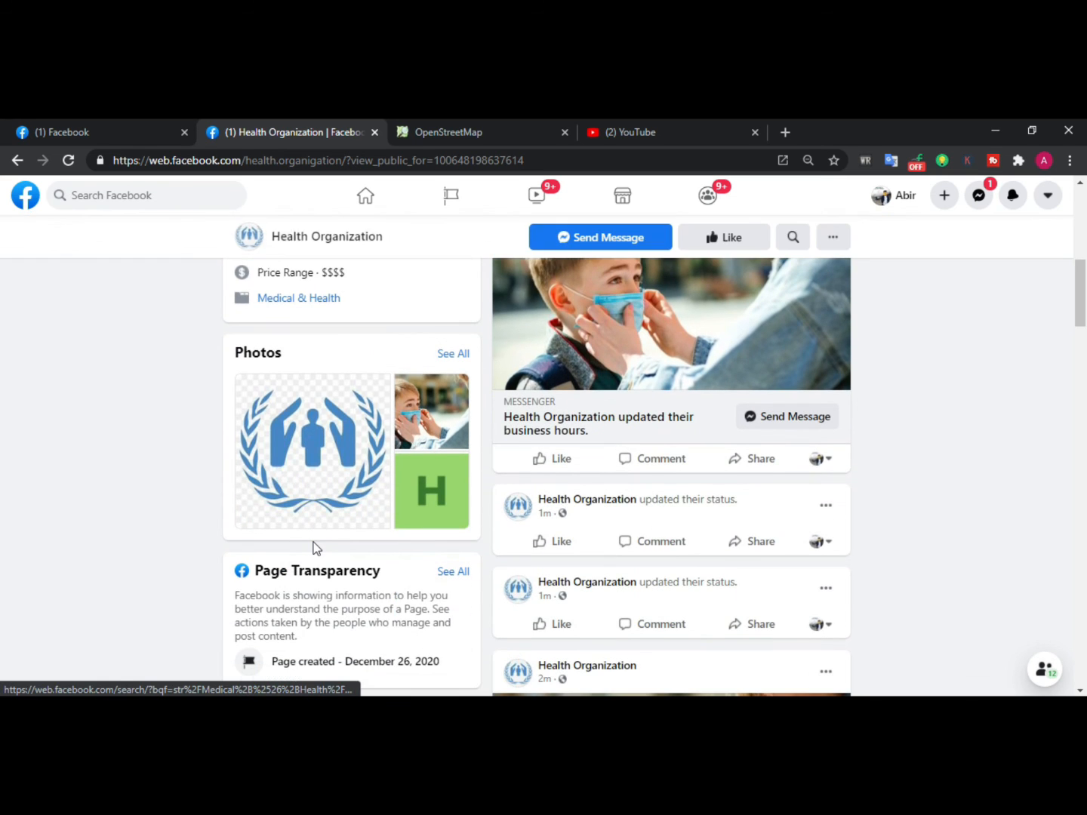
pyautogui.scroll(7, 315, 548)
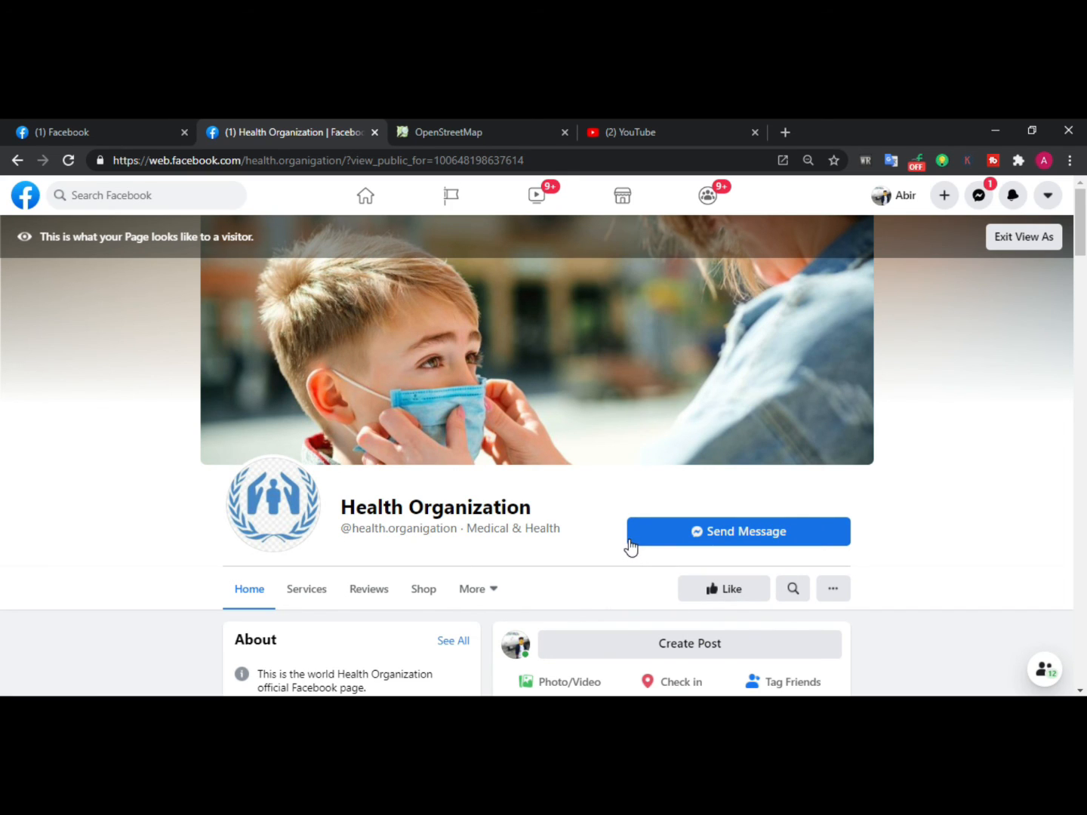
pyautogui.scroll(-3, 577, 528)
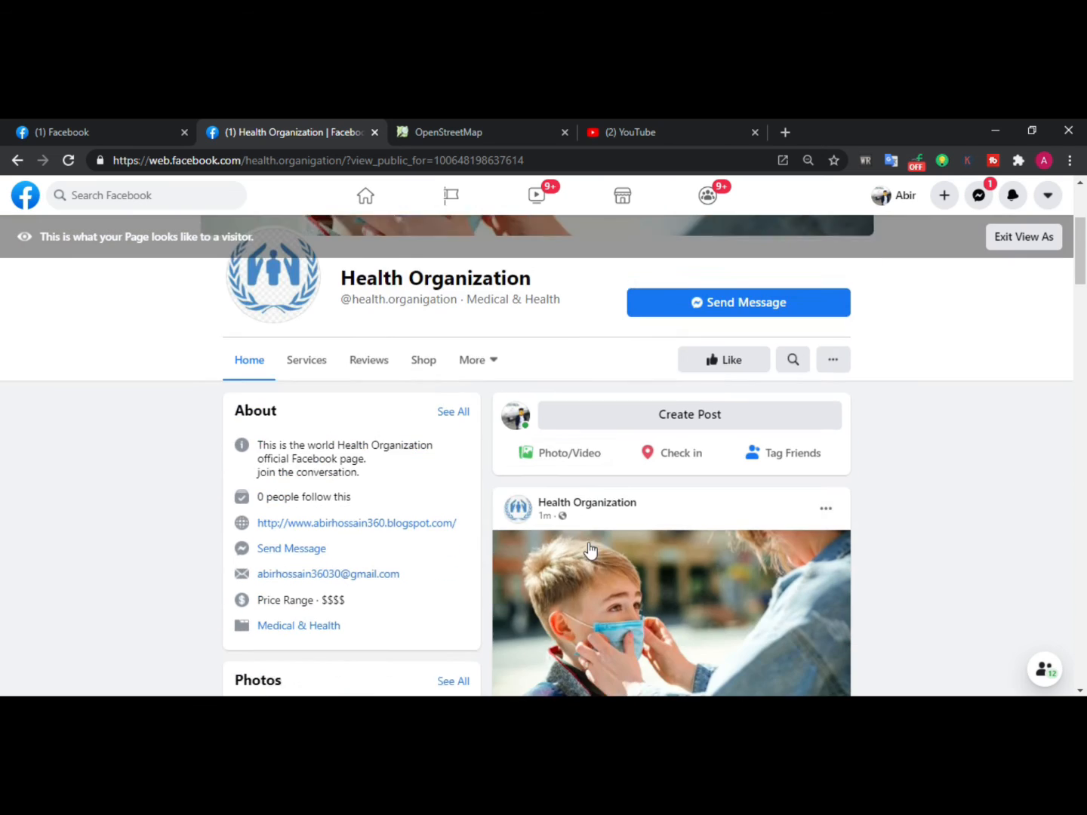
pyautogui.scroll(3, 587, 546)
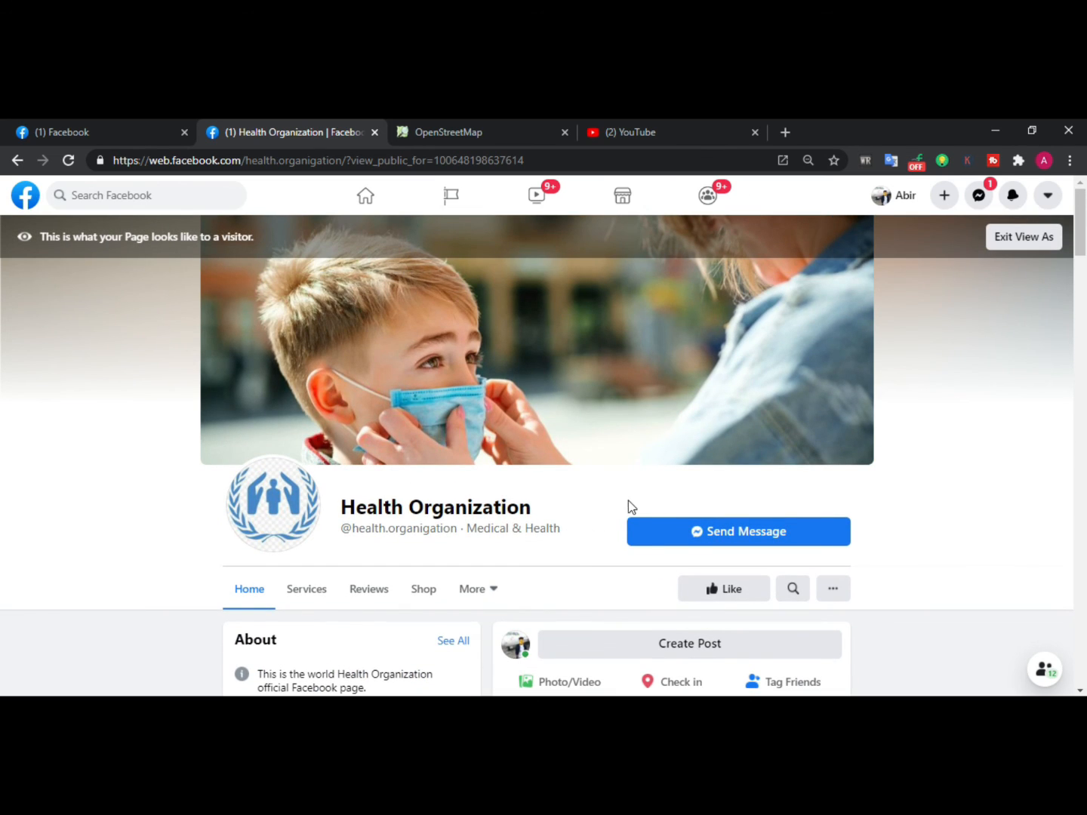